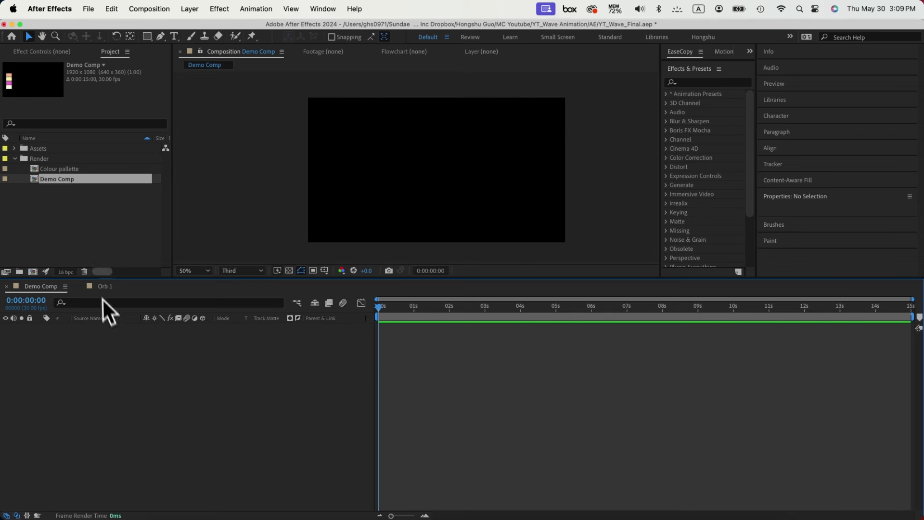
Step: Add the Colour palette comp to Demo Comp, paste in the five circle layers, and hide the palette squares
left_click_drag(58, 169, 88, 360)
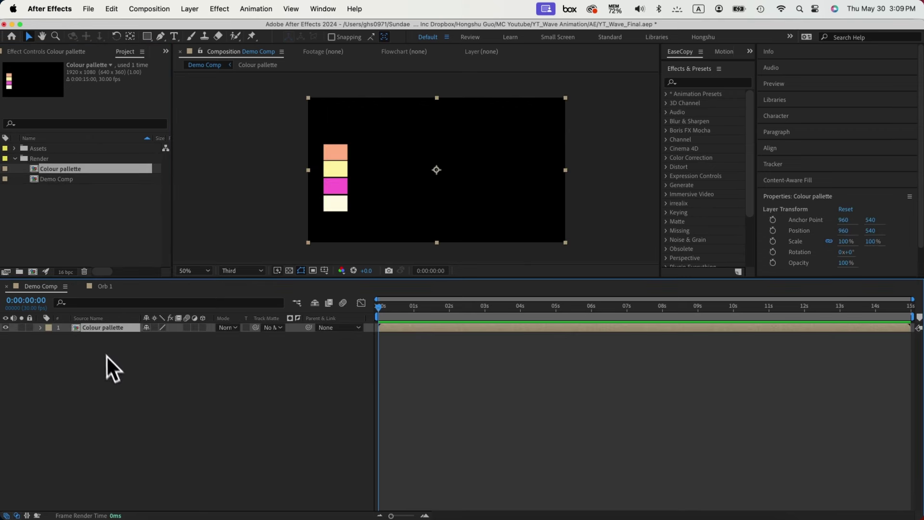
left_click(109, 355)
key("cmd+v")
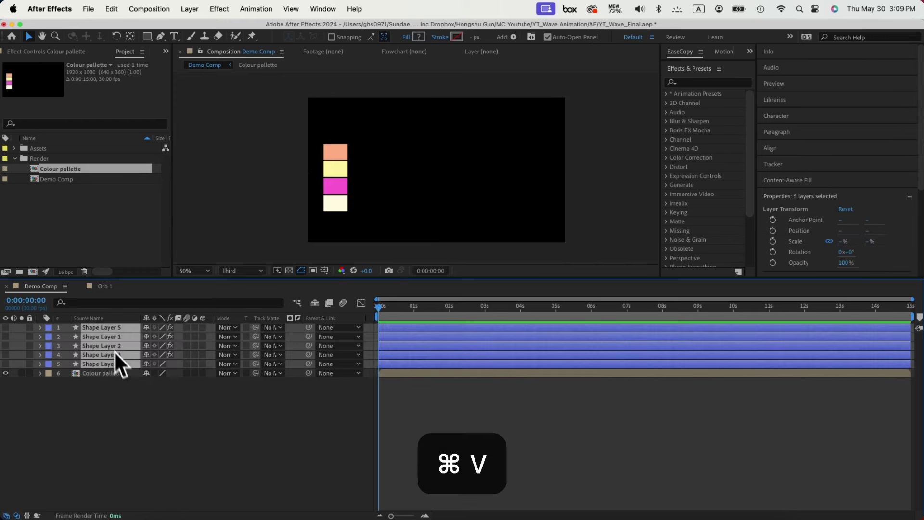
left_click(6, 346)
left_click(6, 336)
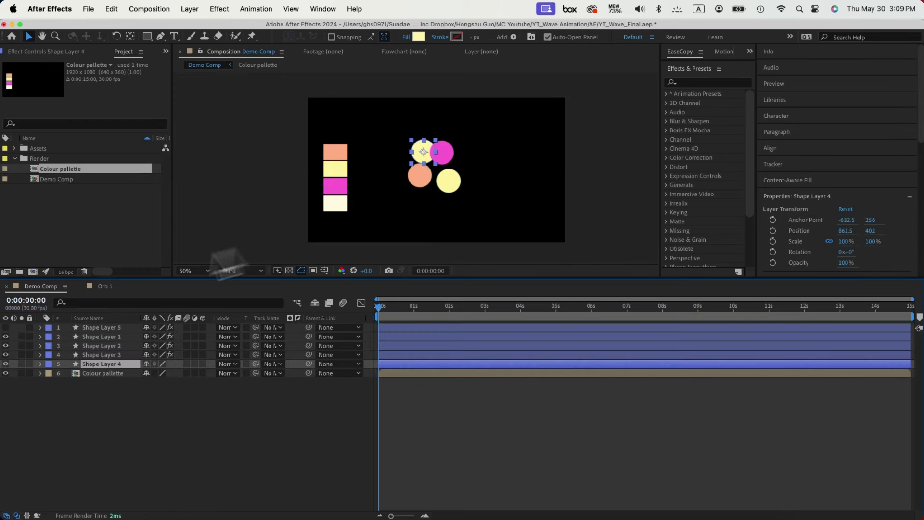
left_click(6, 327)
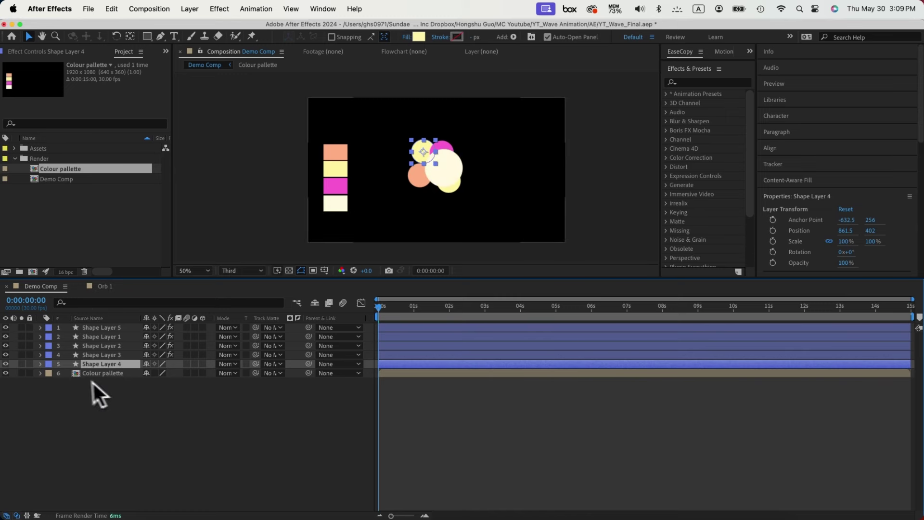
left_click(60, 375)
left_click(6, 374)
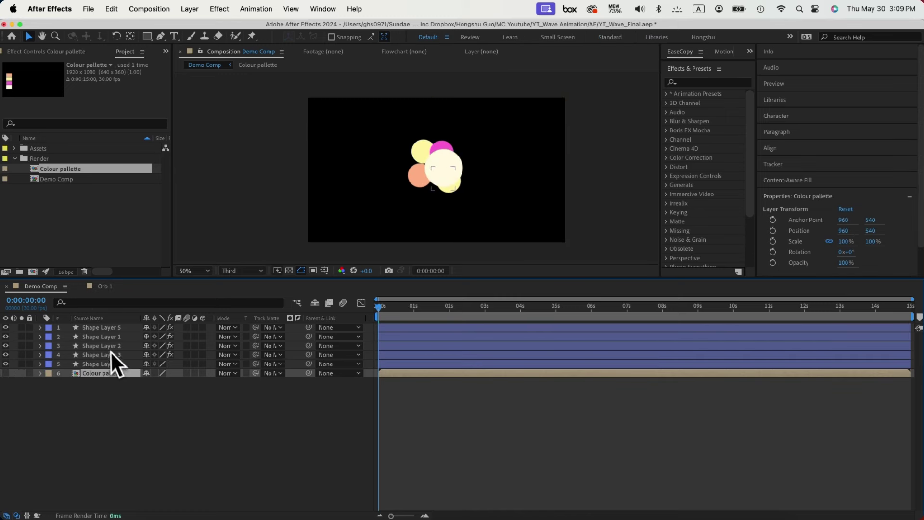
Step: Move Shape Layer 5 down to fifth place in the layer stack
left_click(108, 331)
left_click_drag(112, 333, 103, 378)
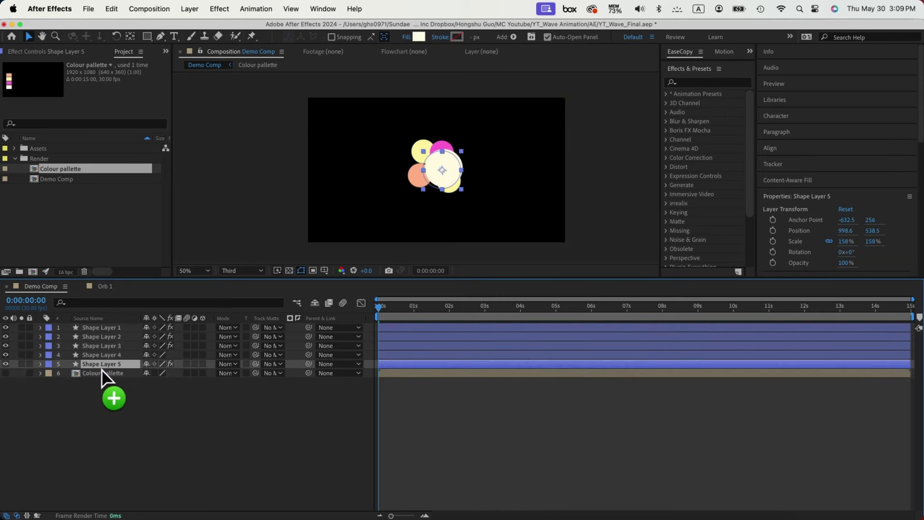
left_click(115, 329, "shift")
left_click(164, 385)
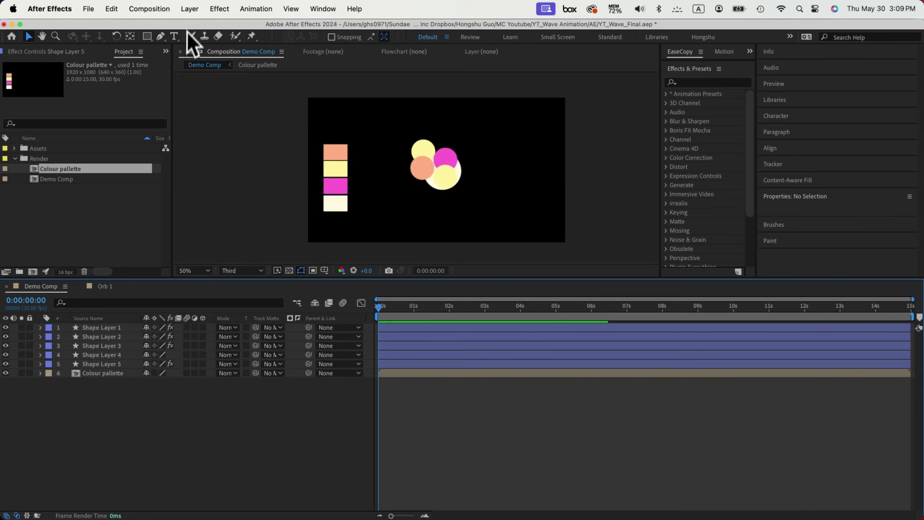
Step: Create a pale yellow FFFEF3 solid and place it below the circles
left_click(189, 8)
mouse_move(198, 30)
left_click(315, 40)
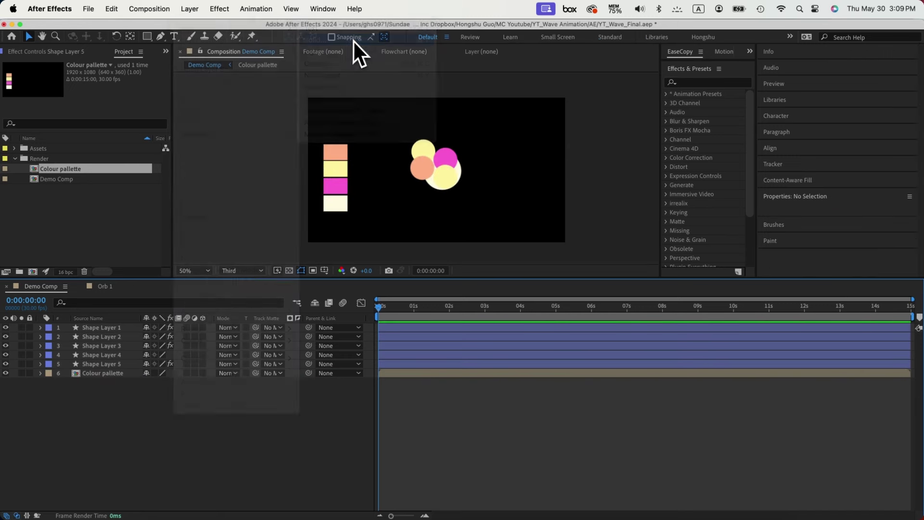
left_click(774, 362)
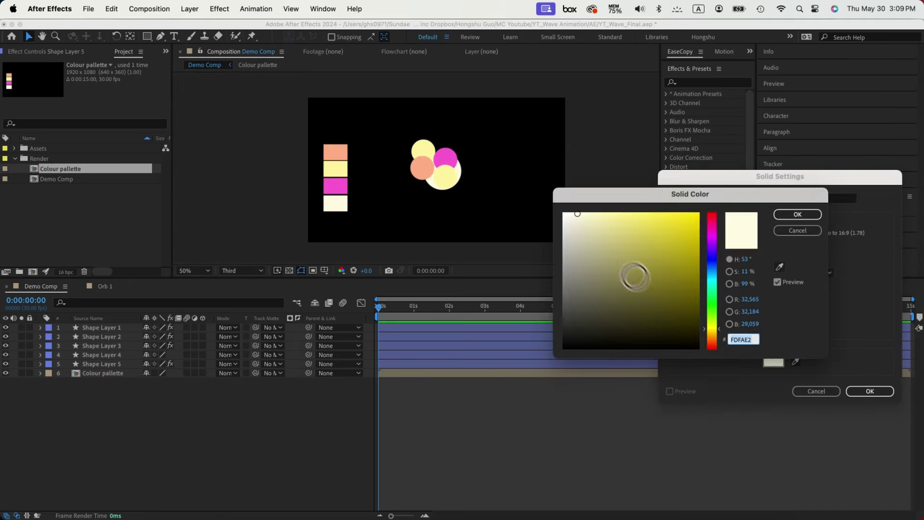
left_click_drag(571, 214, 569, 212)
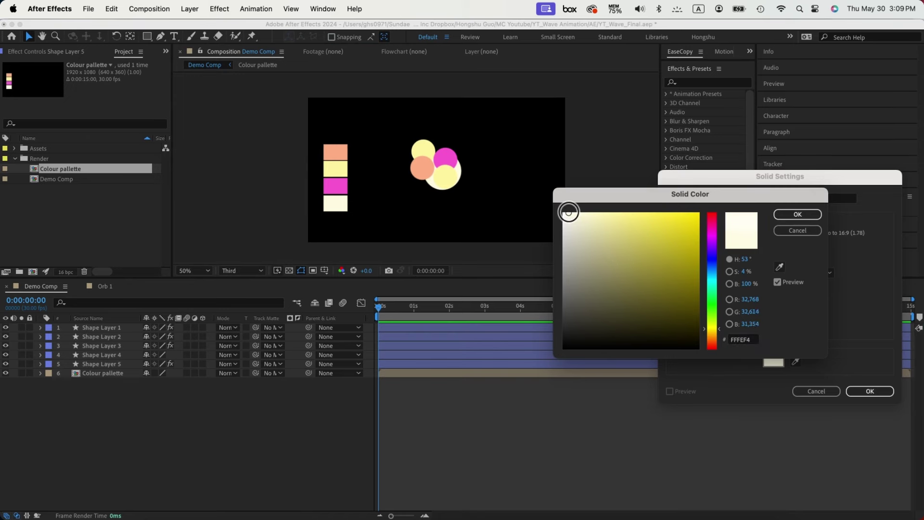
left_click(798, 214)
key("Return")
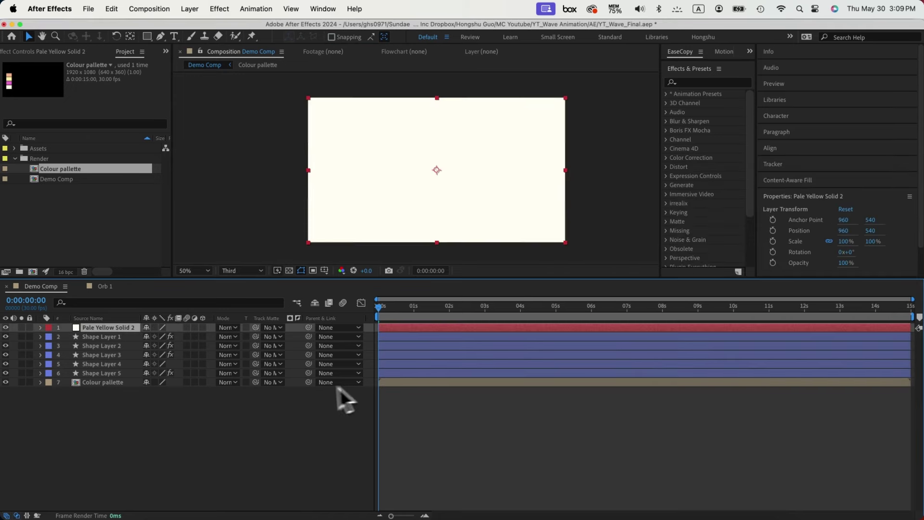
left_click_drag(89, 330, 101, 376)
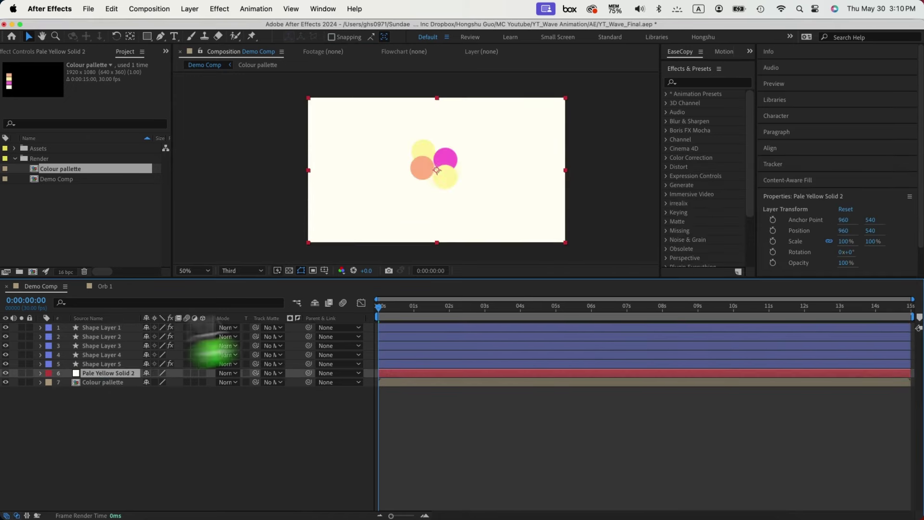
Step: Search Effects & Presets for 'wiggle' and apply Wiggle - position to Shape Layer 1
left_click_drag(209, 350, 724, 54)
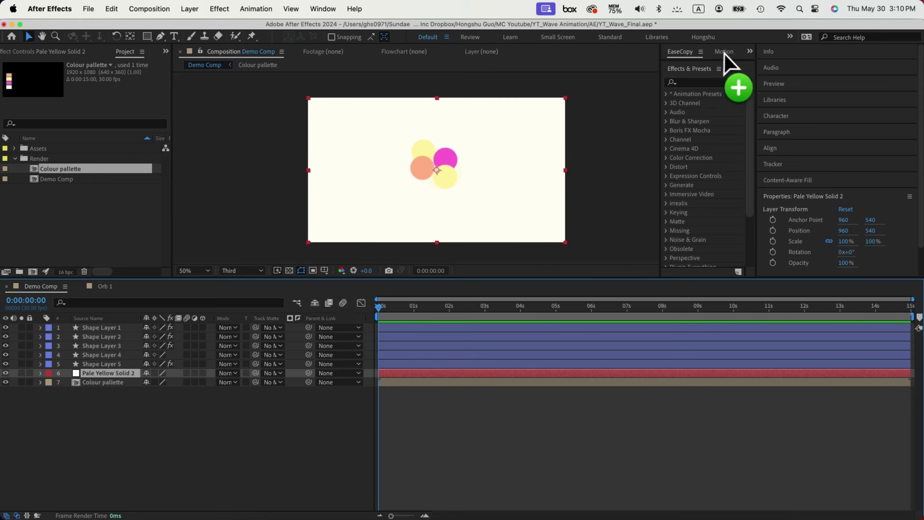
left_click(696, 83)
type("wiggle")
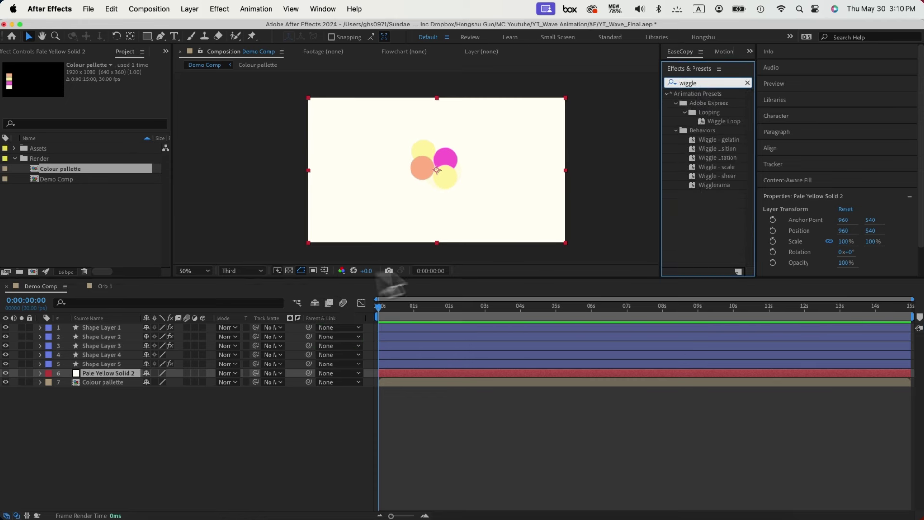
left_click(107, 329)
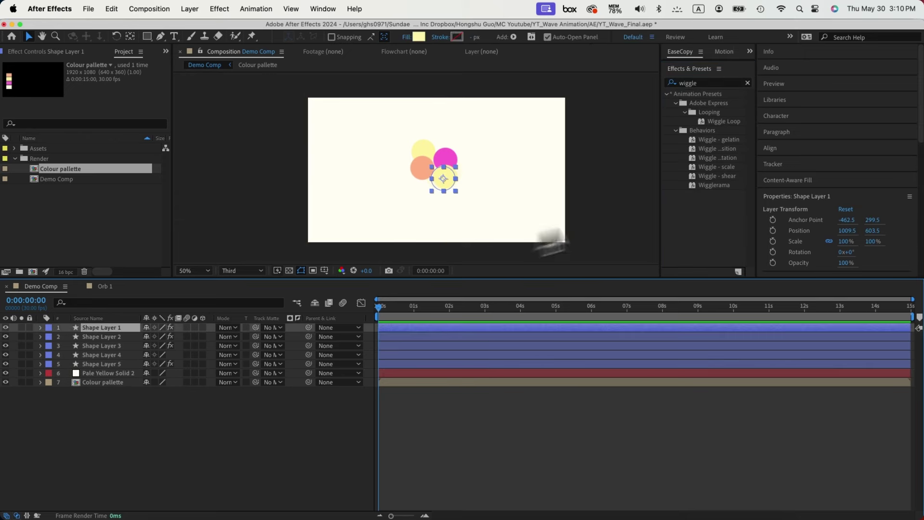
double_click(717, 148)
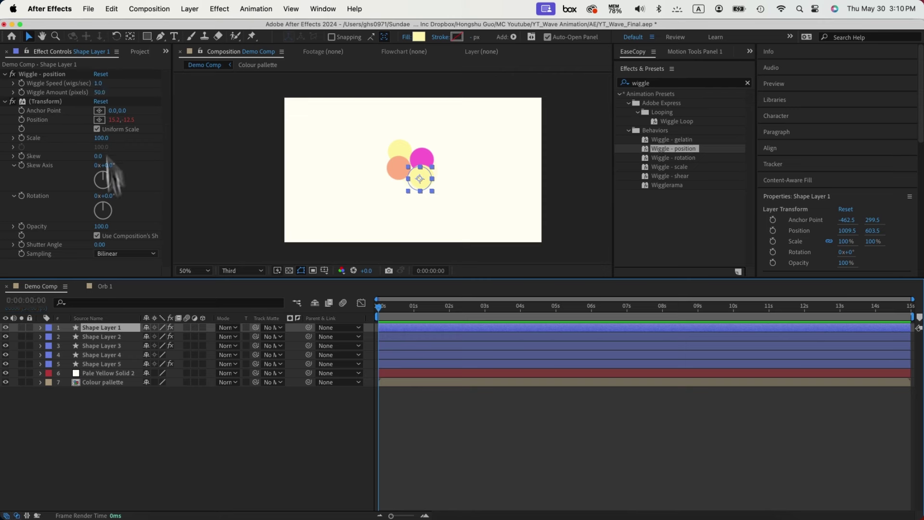
Step: Paste the Wiggle - position and Transform effects onto Shape Layers 2–5, then preview
left_click(30, 80)
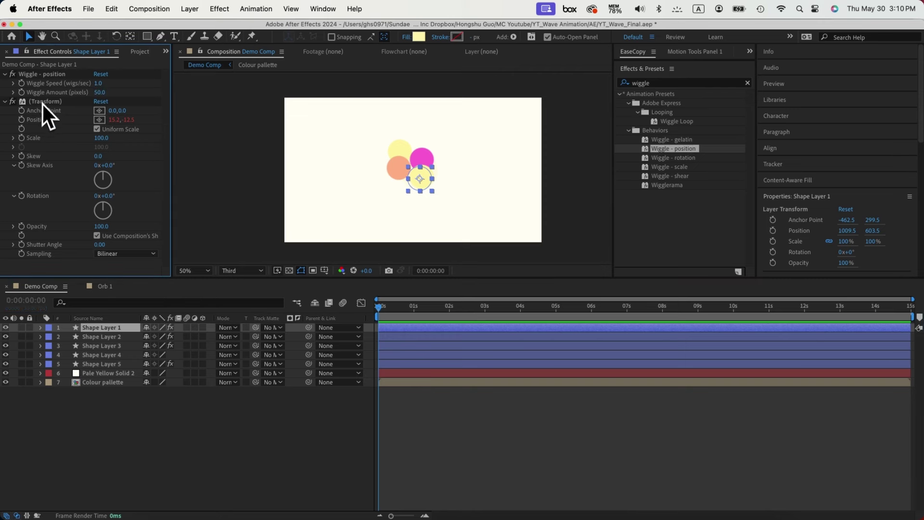
left_click(42, 74)
left_click(43, 102, "shift")
left_click(111, 336)
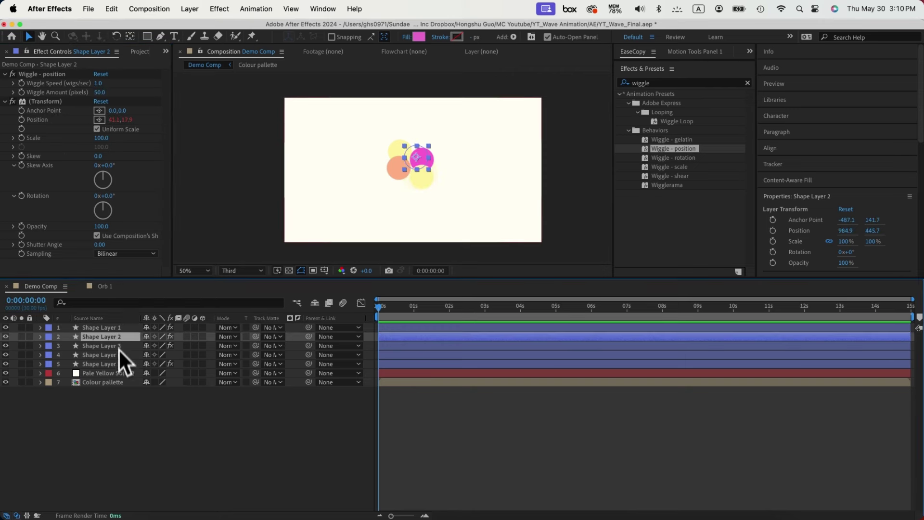
left_click(113, 365, "shift")
key("cmd+v")
left_click(121, 423)
key("space")
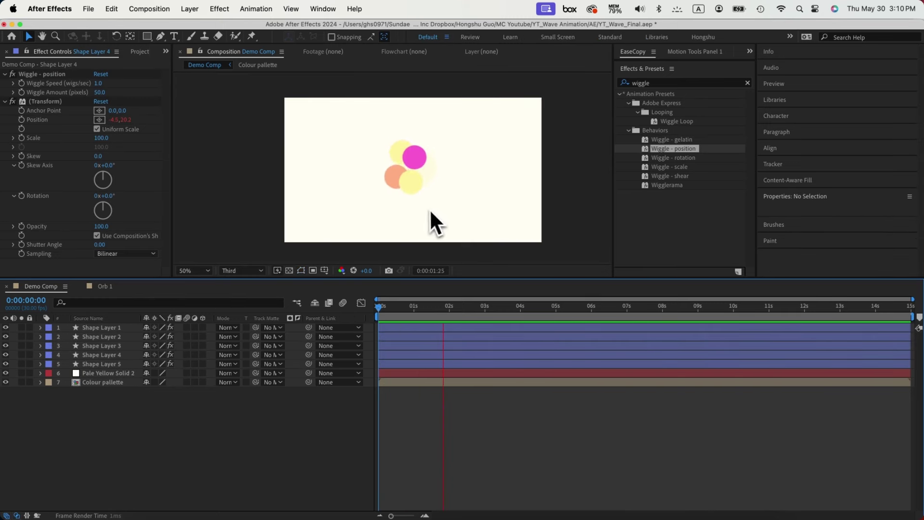
Step: Add a null object and parent Shape Layers 1–5 to Null 9
left_click(190, 10)
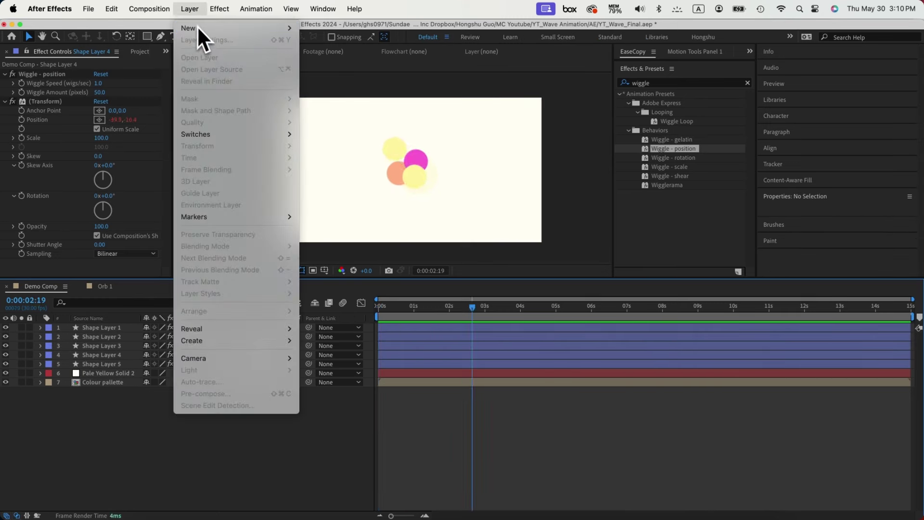
mouse_move(199, 29)
left_click(357, 77)
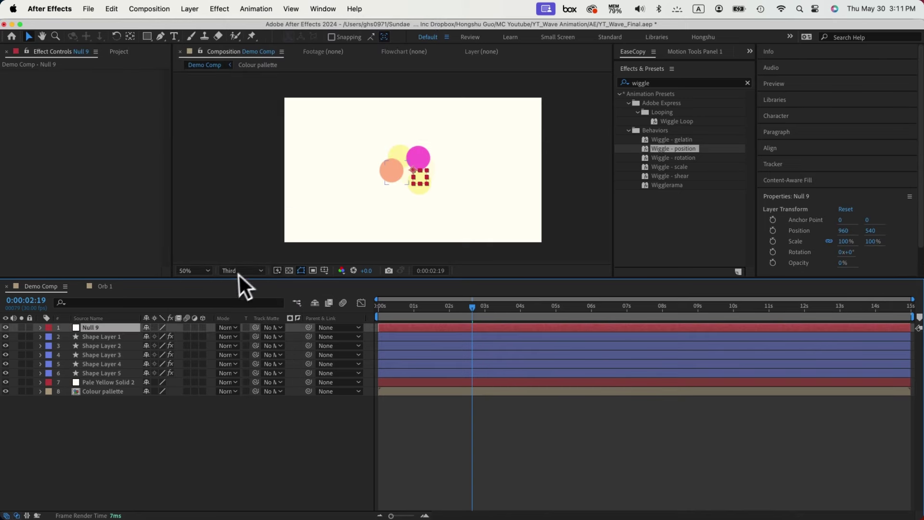
left_click(105, 337)
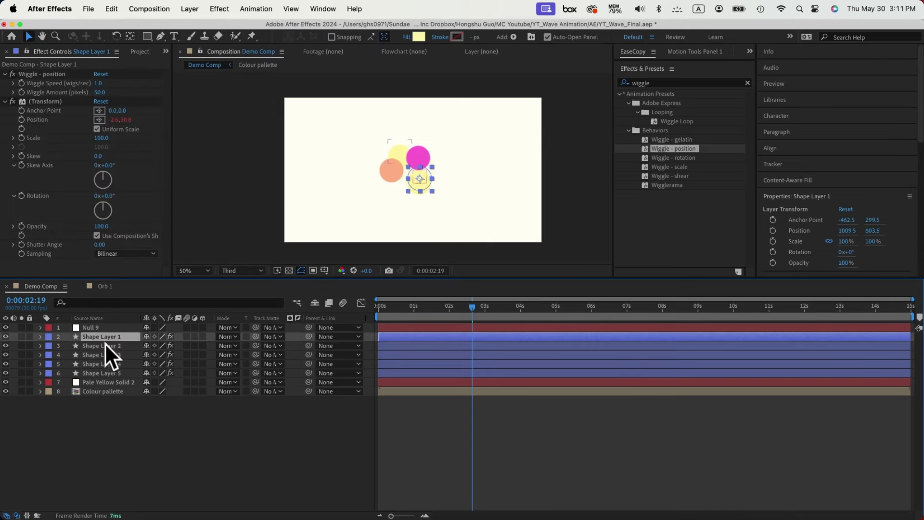
left_click(103, 373, "shift")
left_click_drag(309, 345, 117, 330)
Step: Give Null 9's rotation the expression time*100 and preview the spinning circles
left_click(105, 332)
key("r")
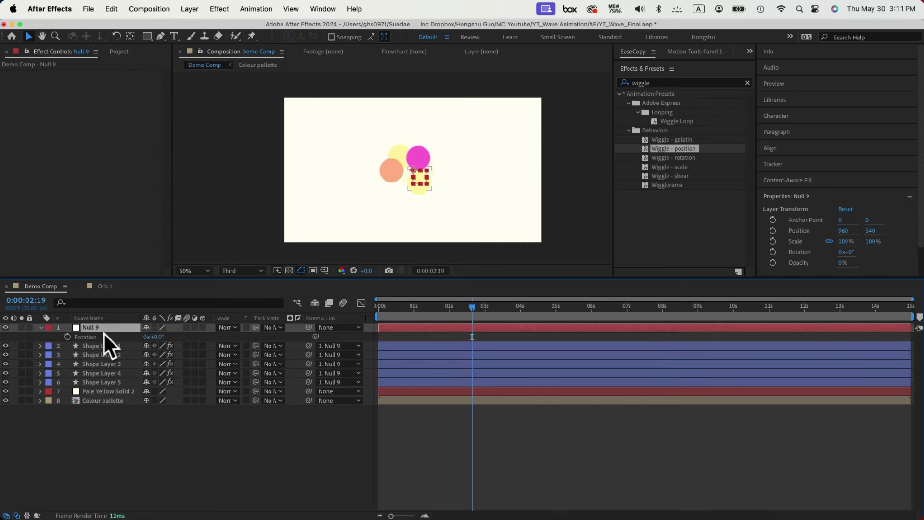
left_click(69, 339, "alt")
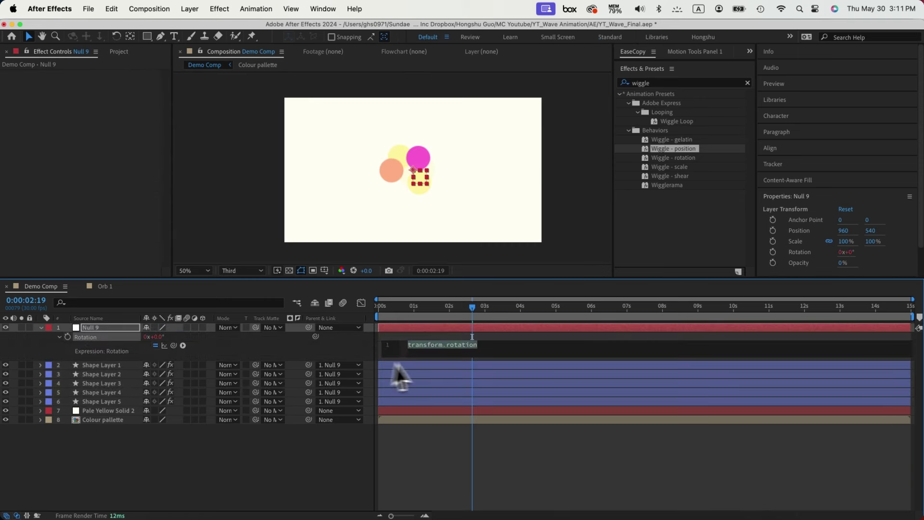
type("time")
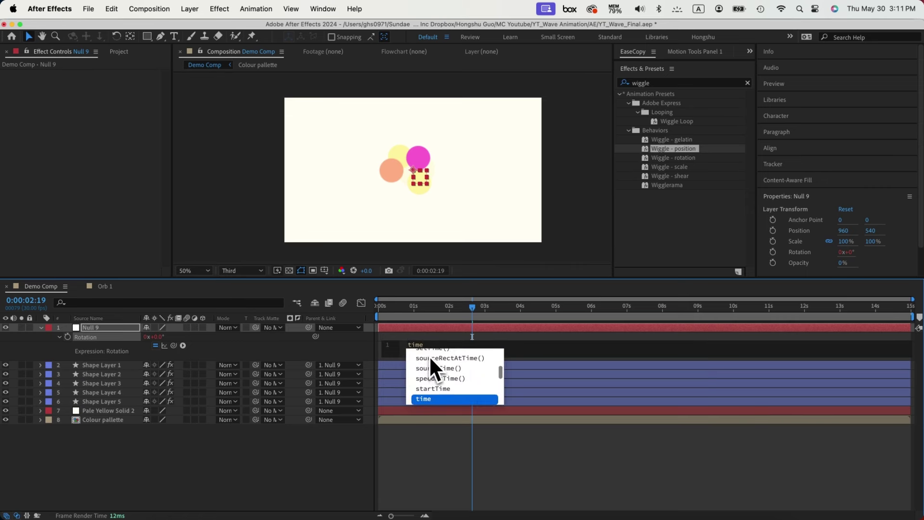
type("*100")
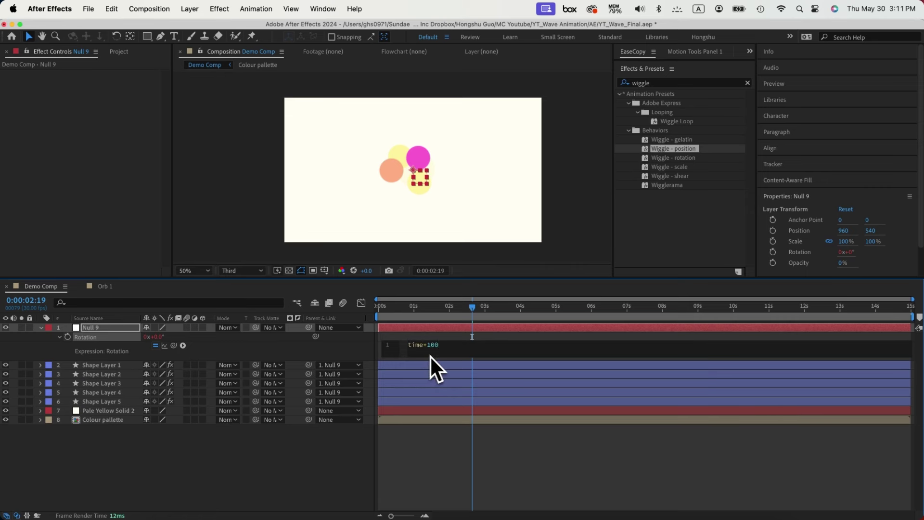
left_click(423, 386)
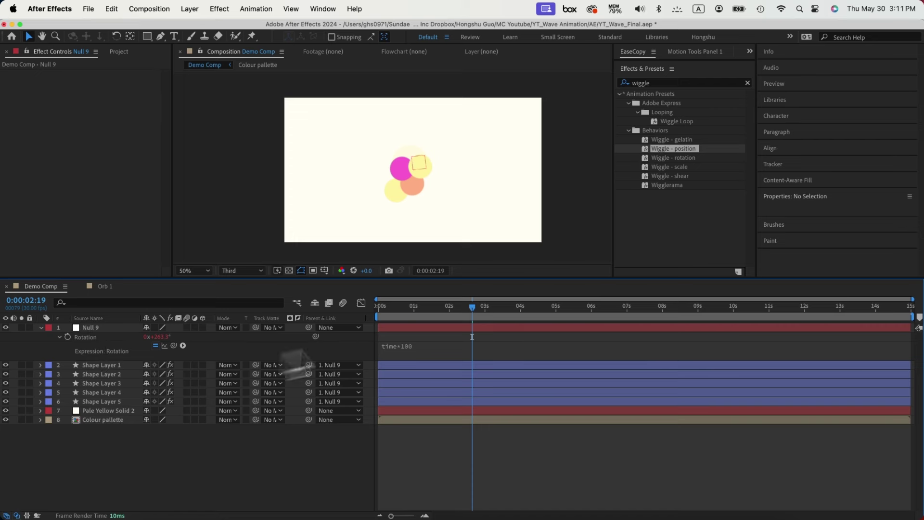
key("Home")
key("space")
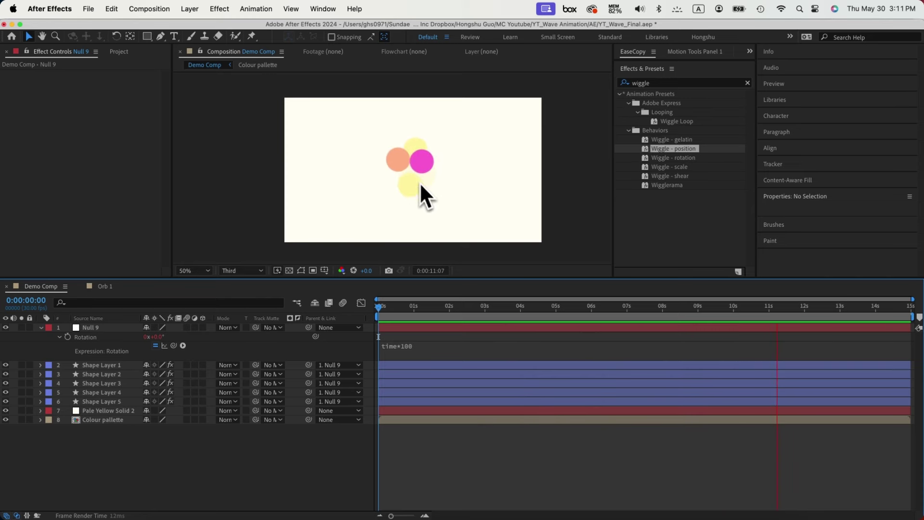
key("space")
left_click(103, 356)
Step: Precompose all the layers into a precomp named Gradient Aura Yellow
left_click(100, 410, "shift")
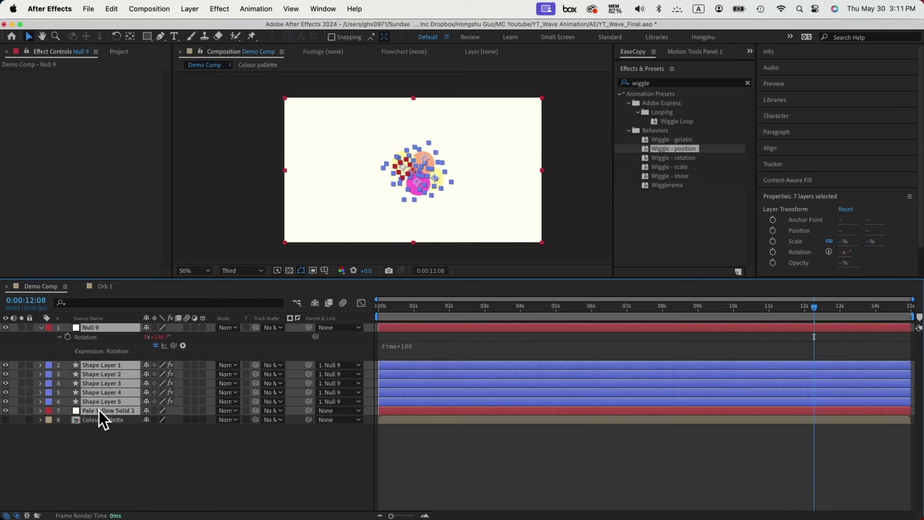
key("super+shift+c")
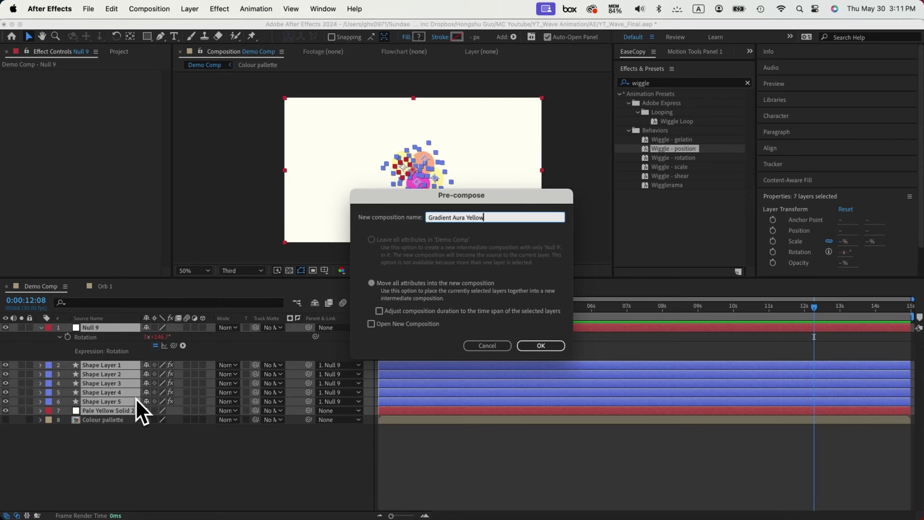
type("Gradient Aura Yellow")
key("Return")
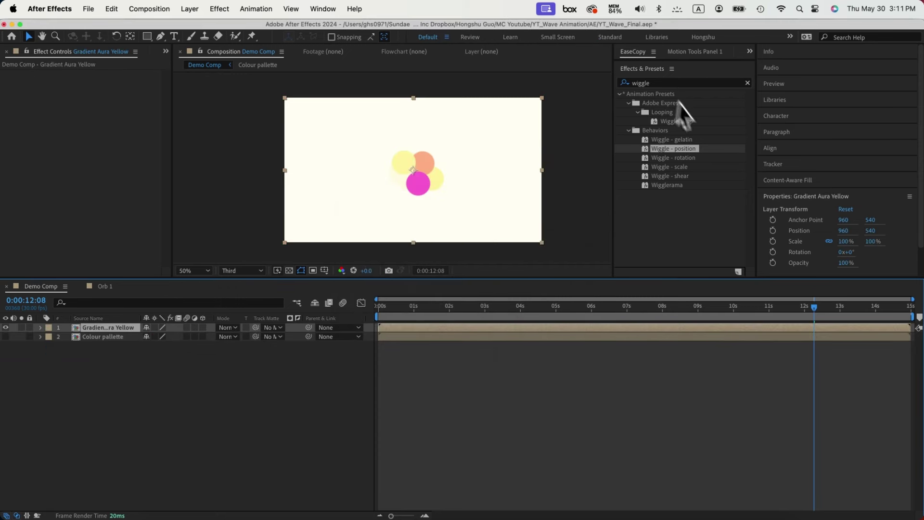
Step: Apply Fast Box Blur to the precomp and set its blur radius to 30
left_click(644, 83)
type("fas")
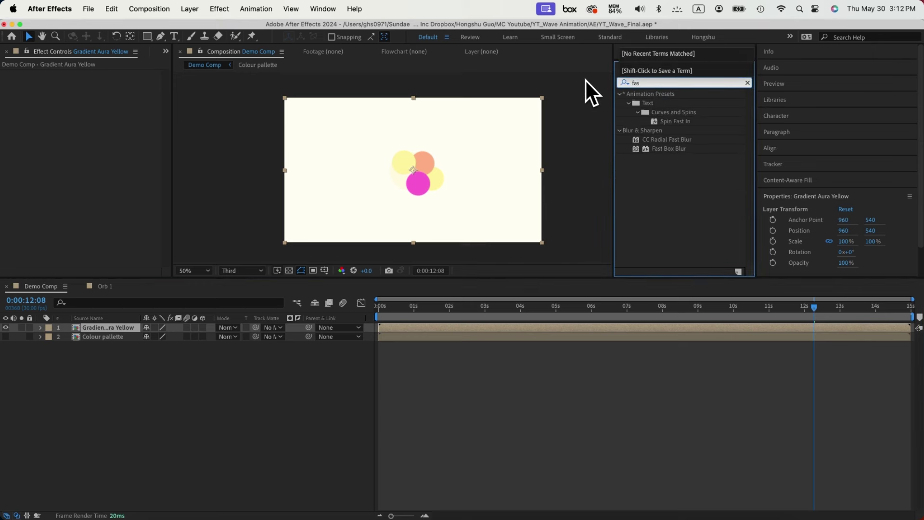
double_click(667, 148)
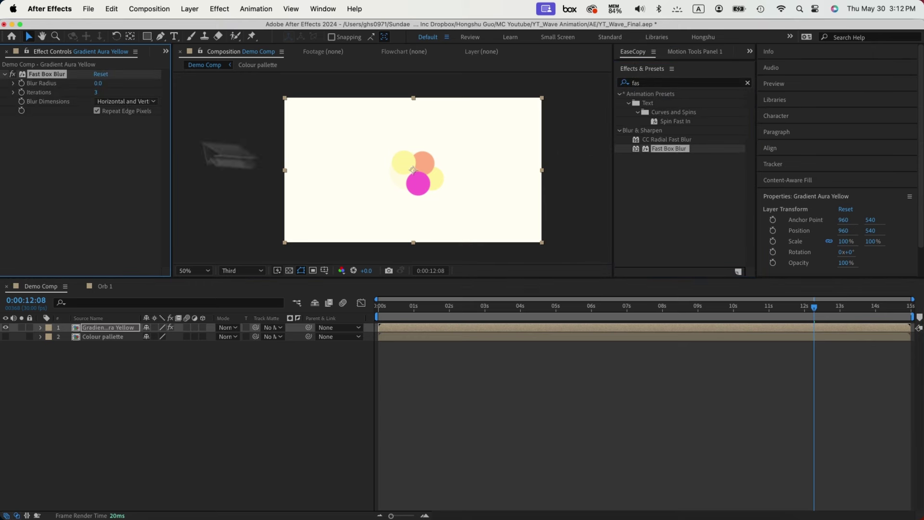
type("50")
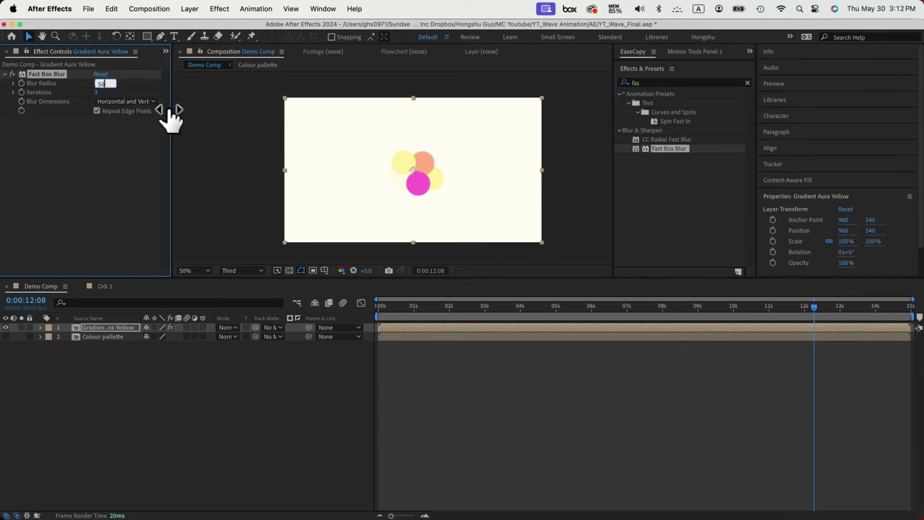
left_click(240, 438)
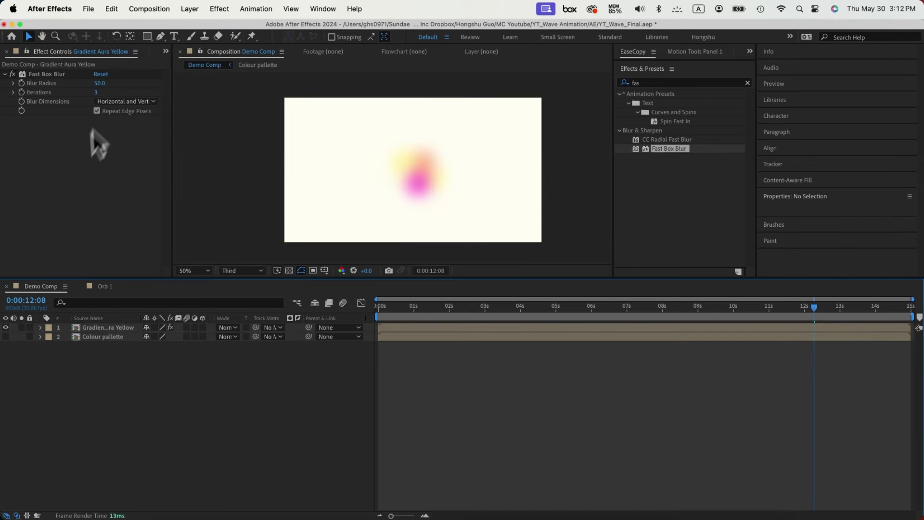
left_click(103, 85)
type("30")
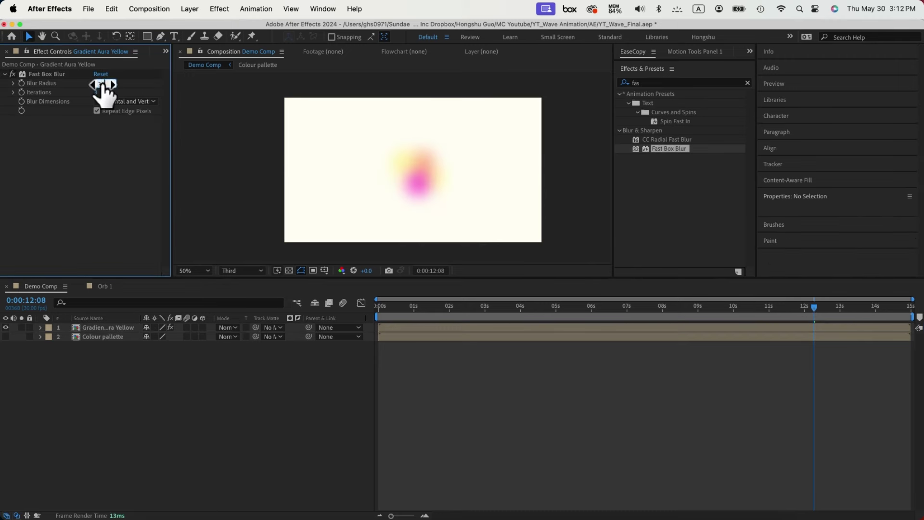
left_click(97, 376)
Step: Draw a perfect circle with the Ellipse tool near the composition centre
left_click_drag(147, 37, 185, 64)
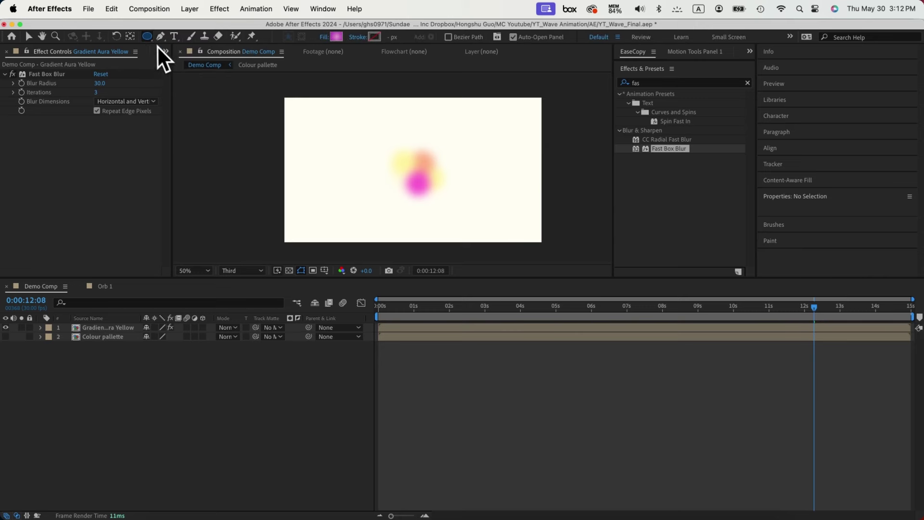
mouse_move(411, 163)
left_mouse_down()
mouse_move(440, 195)
mouse_move(430, 188)
left_mouse_up()
key("shift+alt+space")
left_click(341, 383)
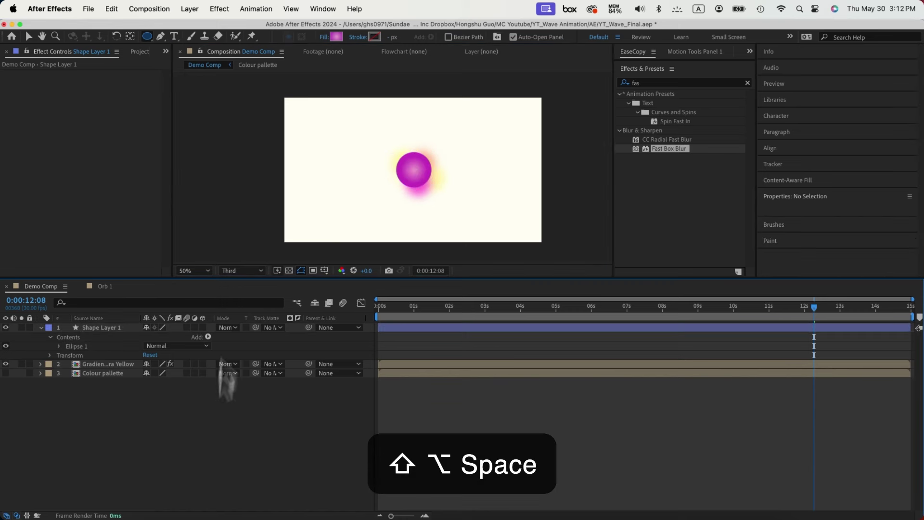
left_click(129, 37)
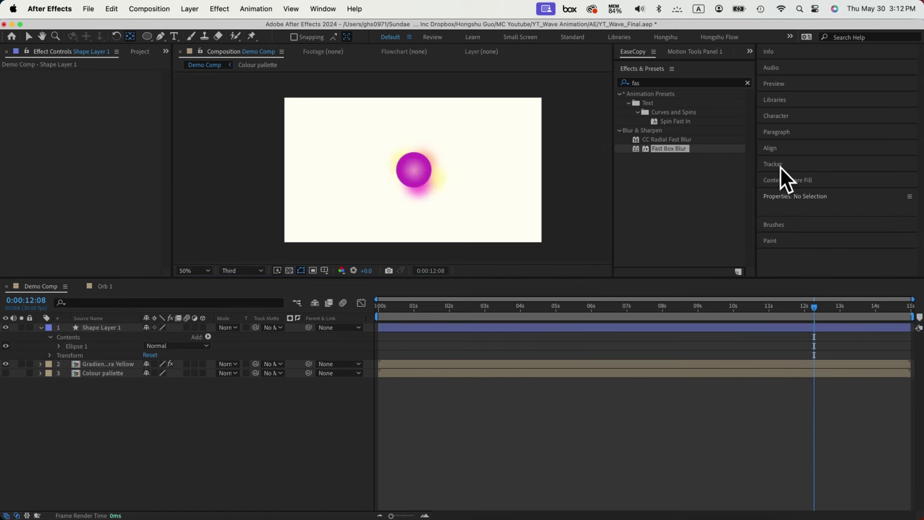
left_click(780, 149)
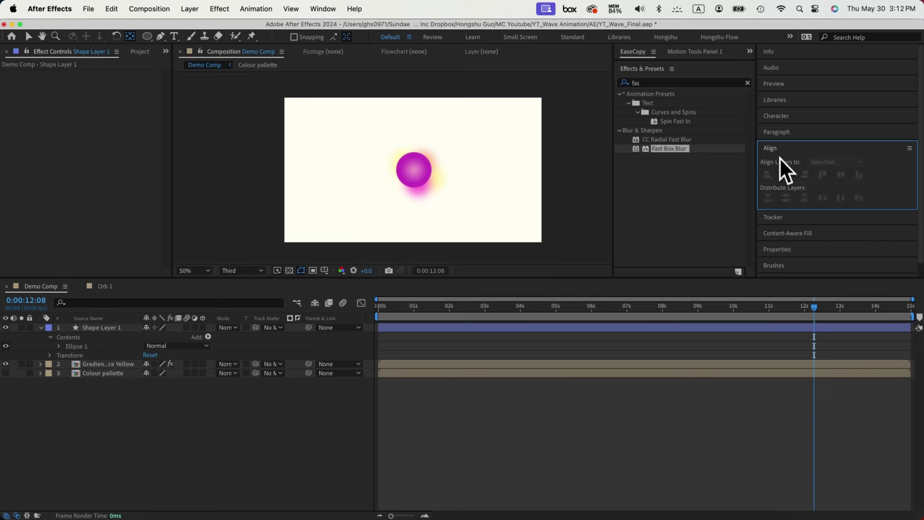
left_click(133, 329)
left_click(155, 418)
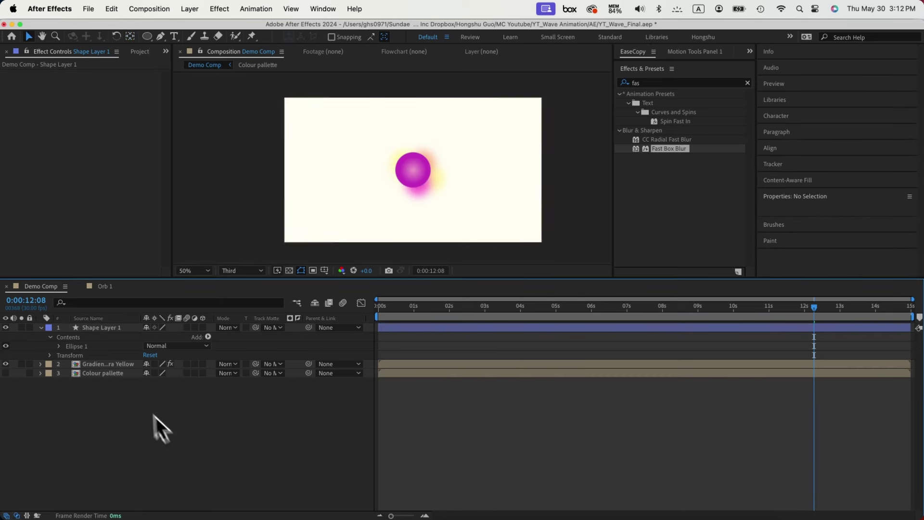
Step: Rename the shape layer Circle and use it as Gradient Aura Yellow's track matte
left_click(109, 365)
left_click(102, 332)
key("Return")
type("Circle")
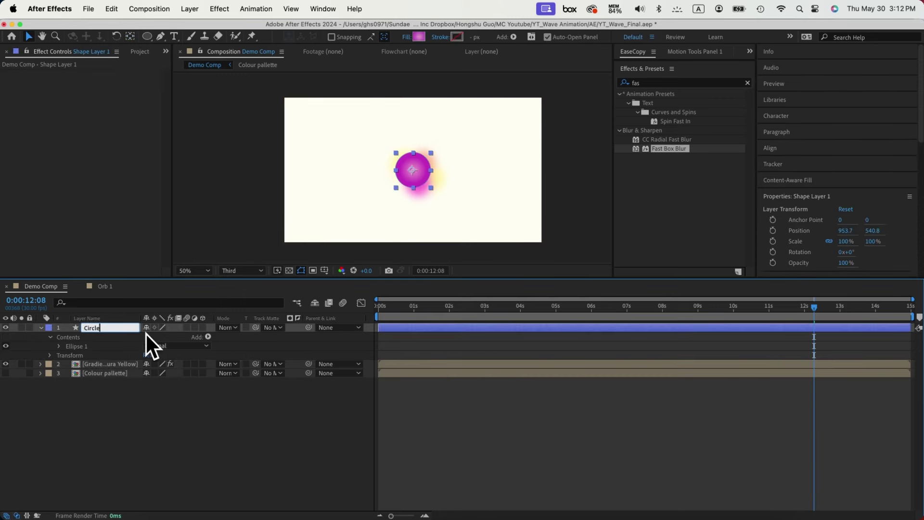
key("Return")
left_click(176, 438)
left_click(96, 364)
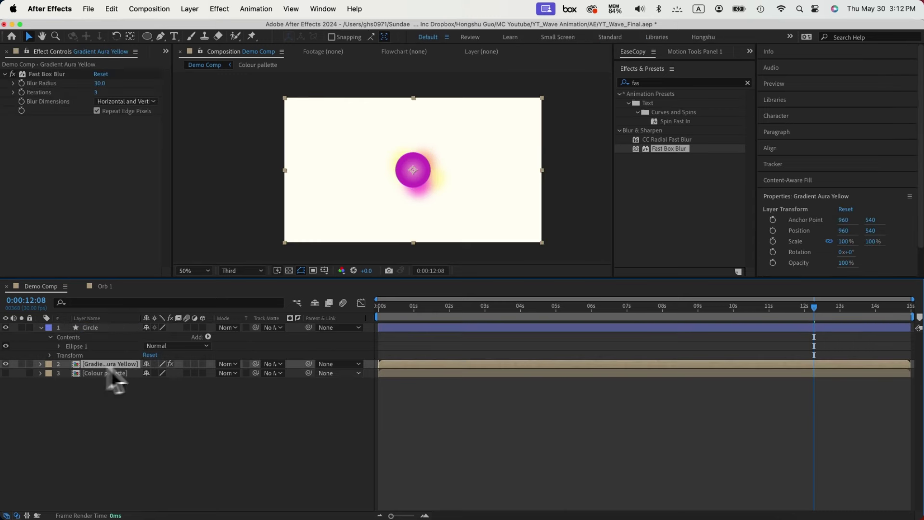
left_click(272, 364)
left_click(286, 392)
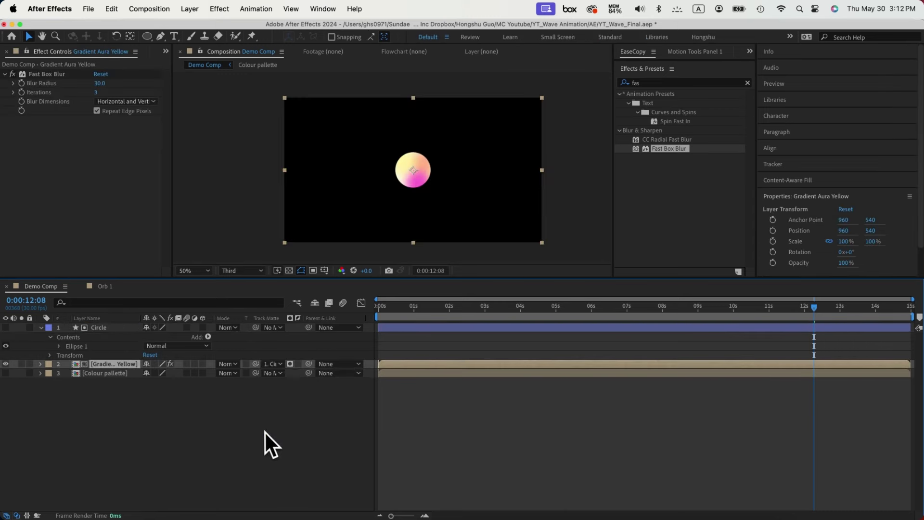
left_click(265, 432)
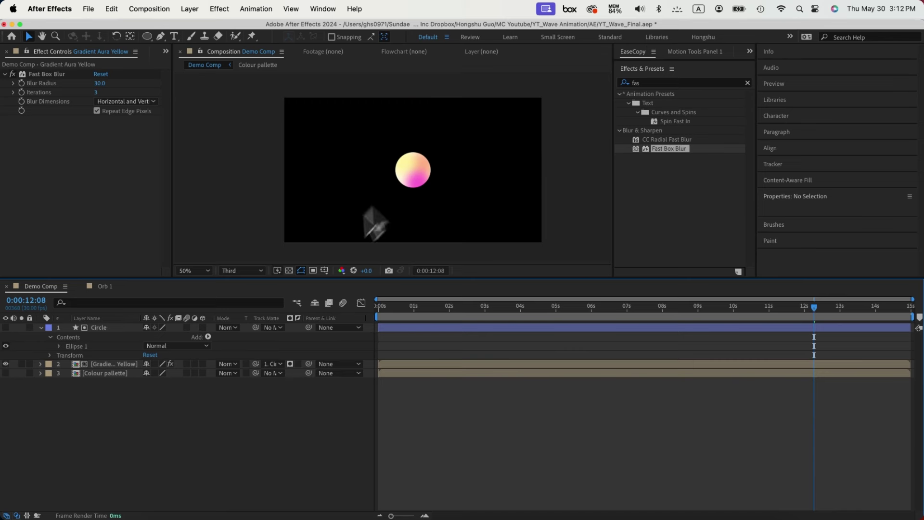
Step: Scale the Circle layer to 125% while previewing the animation at 100% zoom
key("Home")
key("space")
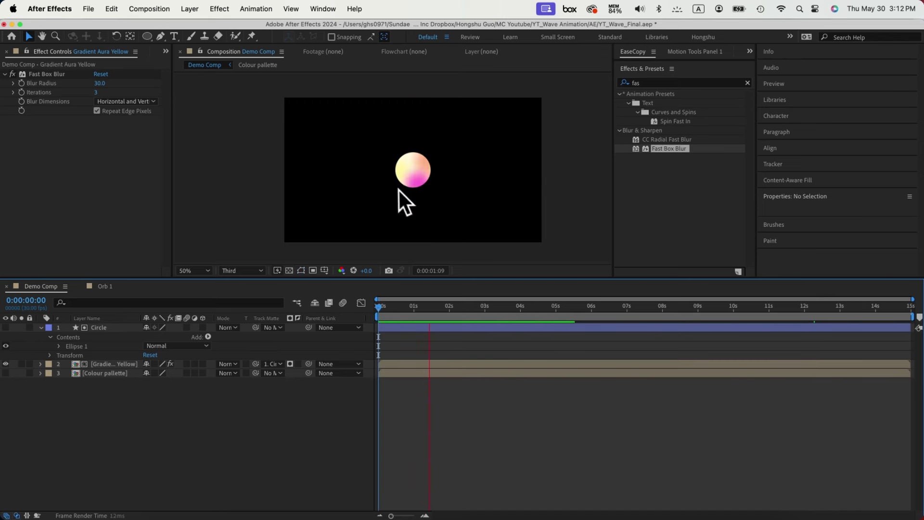
key("super+equal")
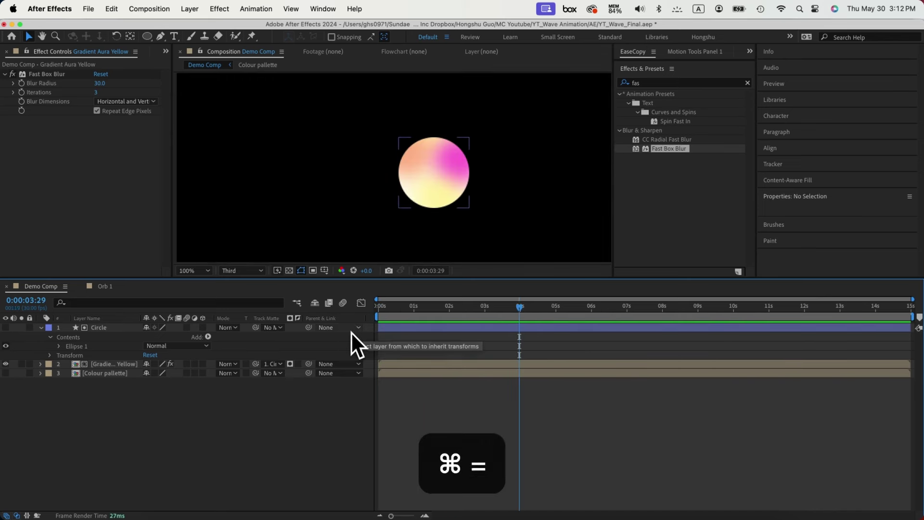
left_click(81, 332)
key("s")
left_click_drag(174, 343, 186, 343)
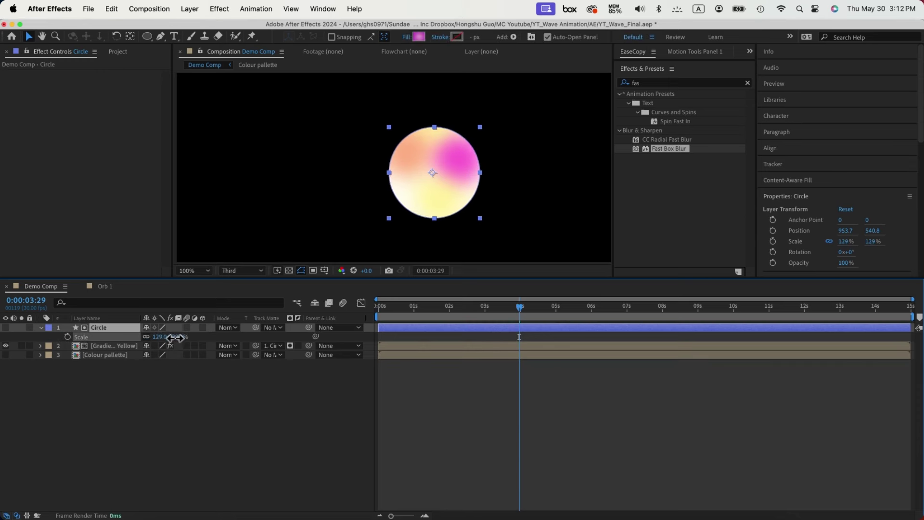
left_click(179, 374)
Step: Expand the Gradient Aura Yellow layer and bring up its layer options
left_click(94, 347)
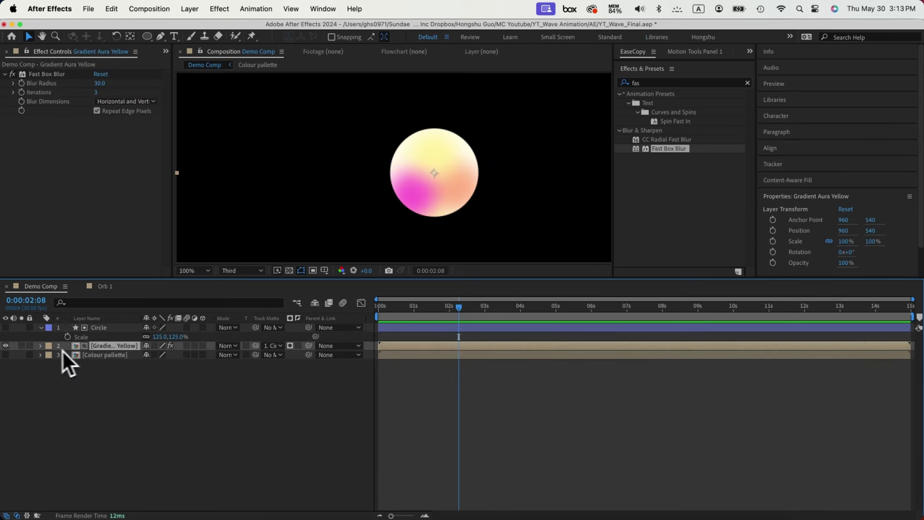
left_click(41, 346)
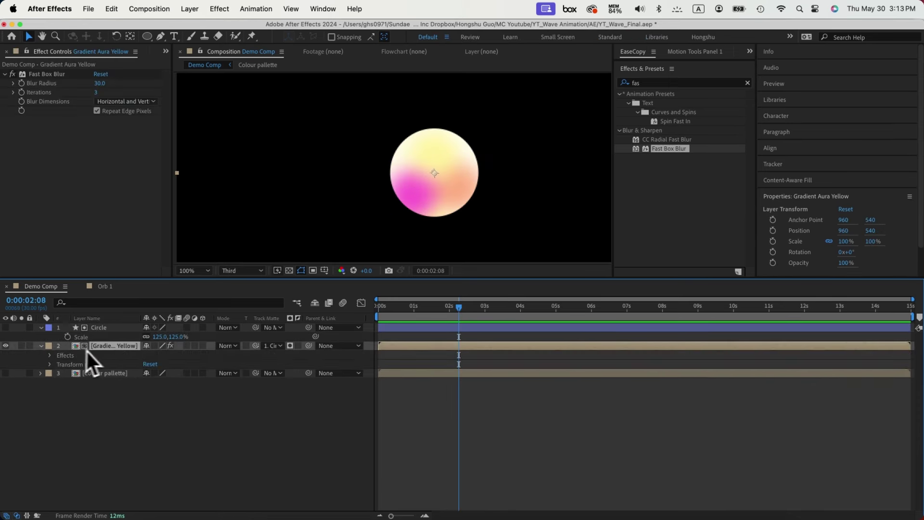
right_click(100, 347)
Step: Add an Inner Glow layer style to Gradient Aura Yellow and preview at full resolution
mouse_move(133, 342)
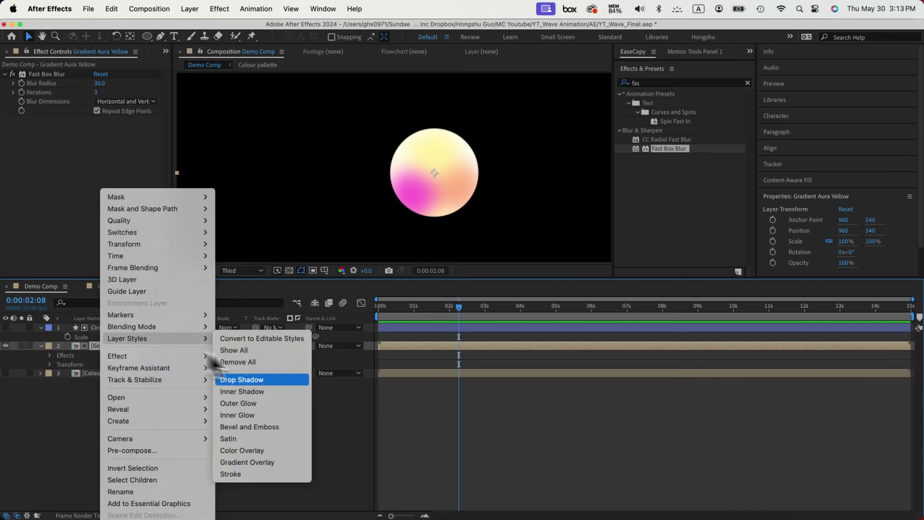
left_click(269, 415)
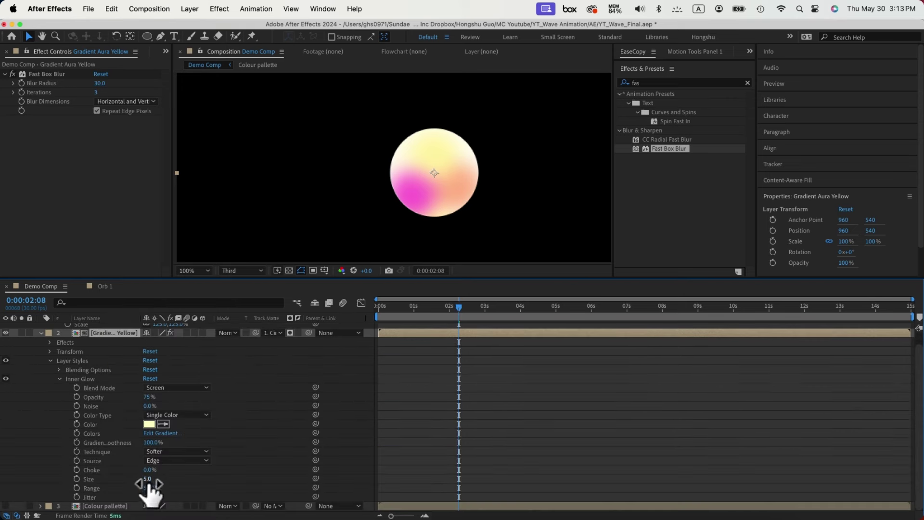
left_click_drag(147, 479, 182, 479)
left_click(241, 271)
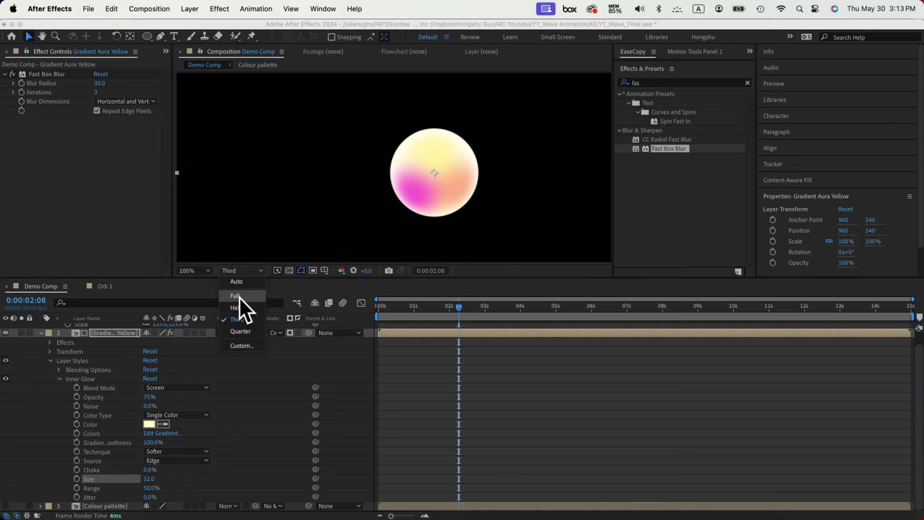
left_click(239, 297)
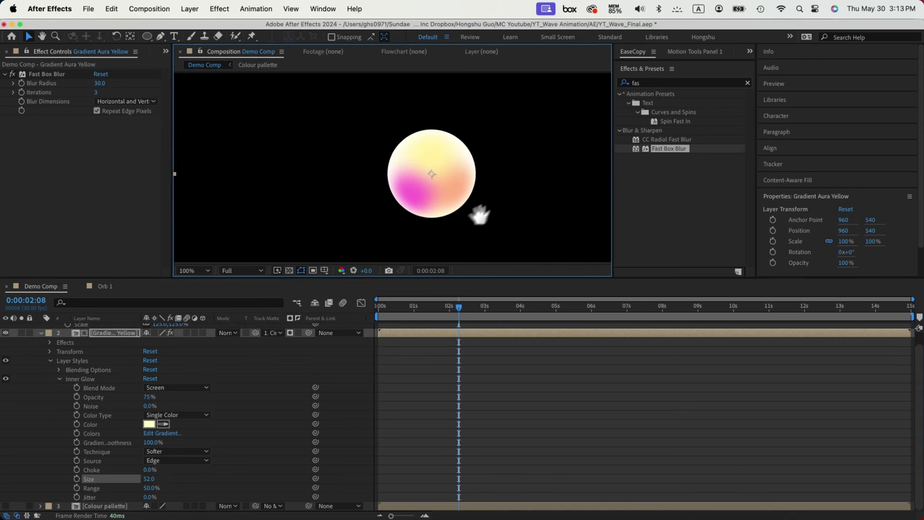
Step: Set the inner glow to size 57, 72% opacity, 20% choke and pale yellow FFFFBE
scroll(489, 204, "up", 2)
left_click_drag(169, 478, 150, 479)
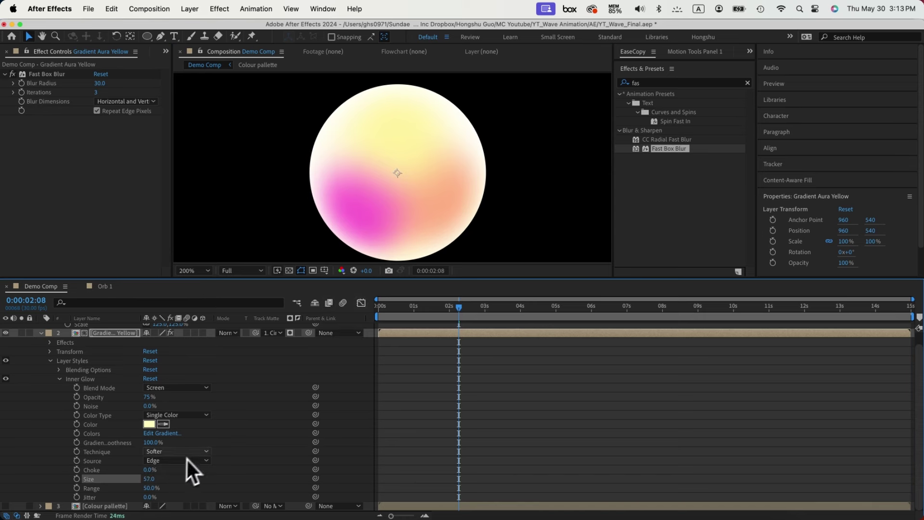
mouse_move(150, 396)
left_mouse_down()
mouse_move(171, 397)
mouse_move(139, 397)
mouse_move(159, 398)
left_mouse_up()
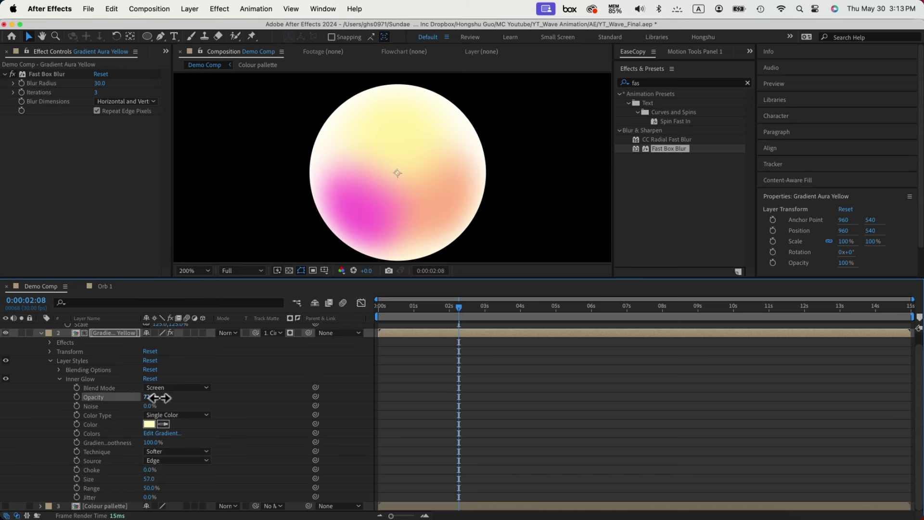
mouse_move(159, 470)
left_mouse_down()
mouse_move(145, 471)
mouse_move(153, 470)
left_mouse_up()
left_click(151, 470)
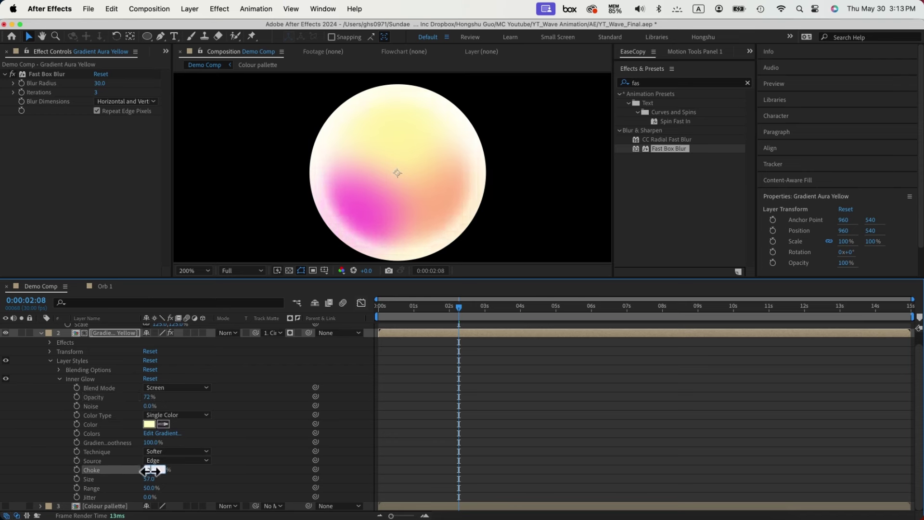
left_click(149, 424)
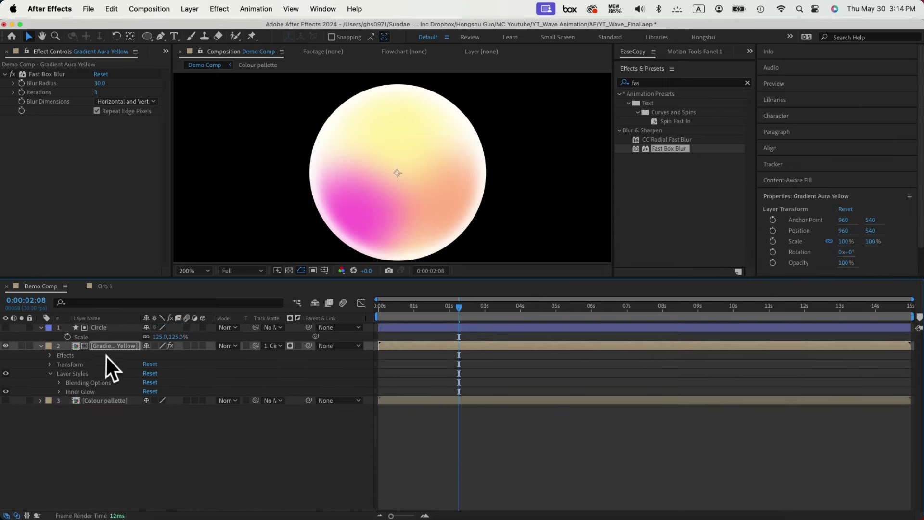
Step: Add a Bevel and Emboss layer style to the orb and expand its properties
right_click(118, 349)
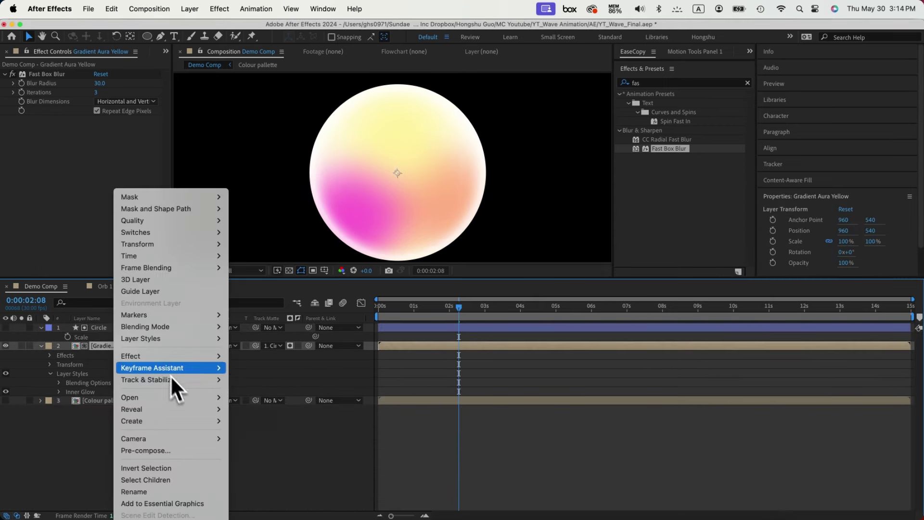
mouse_move(157, 340)
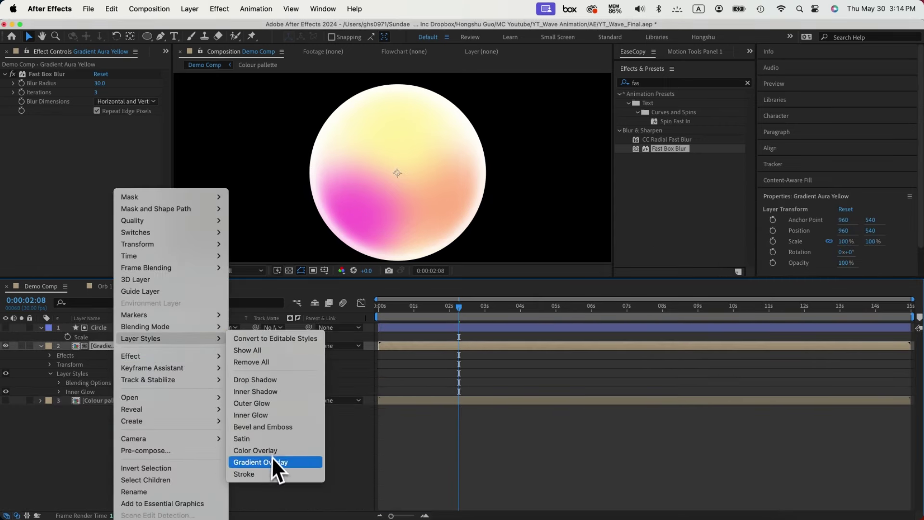
left_click(264, 428)
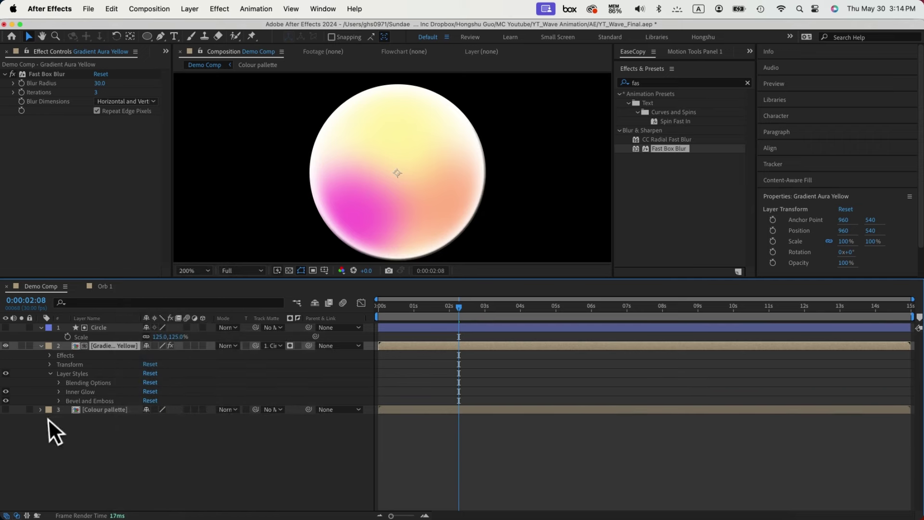
left_click(59, 401)
scroll(96, 414, "down", 2)
scroll(120, 432, "down", 1)
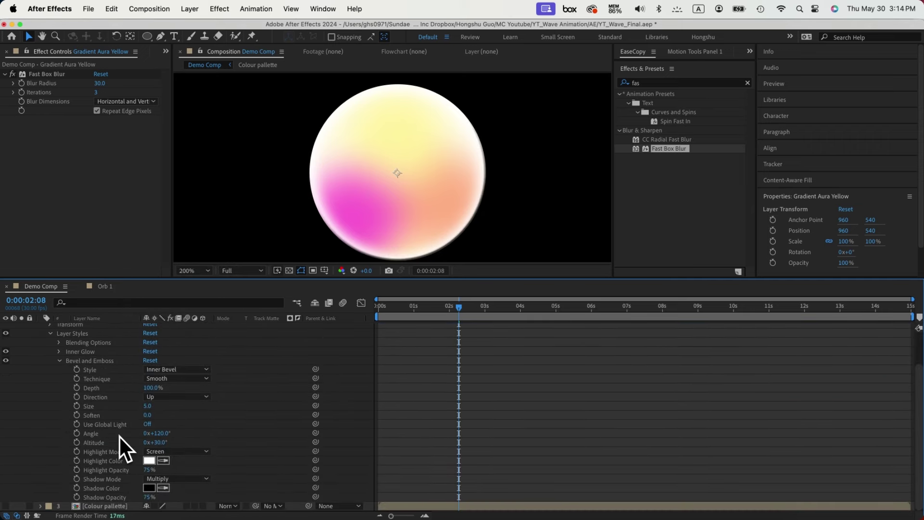
Step: Set the bevel highlight to the orb's light yellow and the shadow to a saturated magenta
left_click(150, 462)
left_click(780, 266)
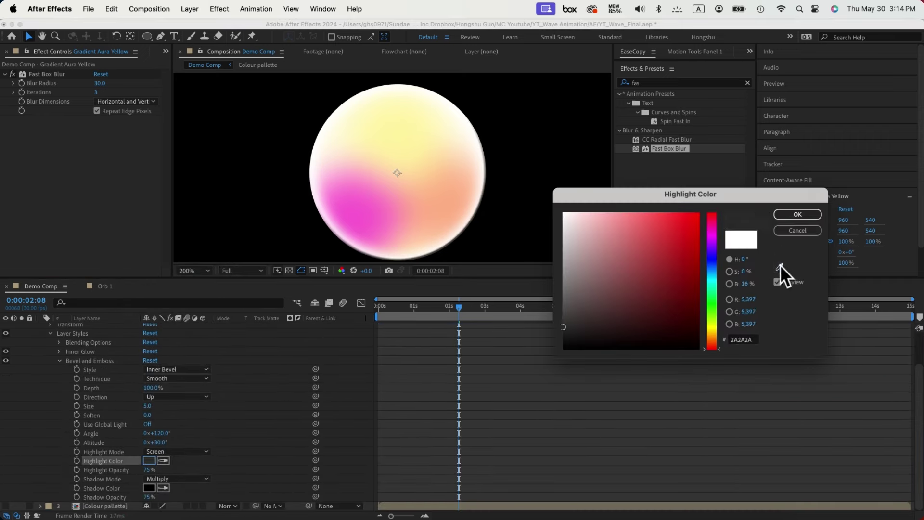
left_click(417, 113)
left_click(789, 215)
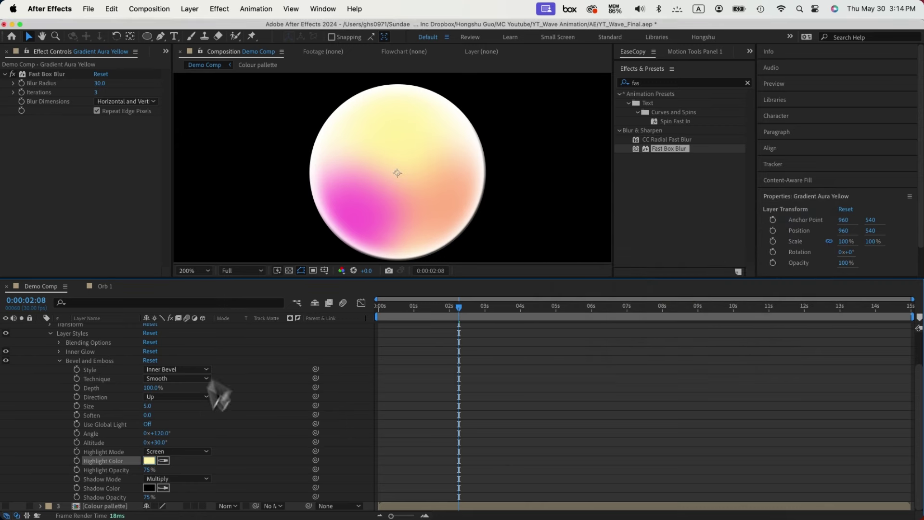
left_click(148, 489)
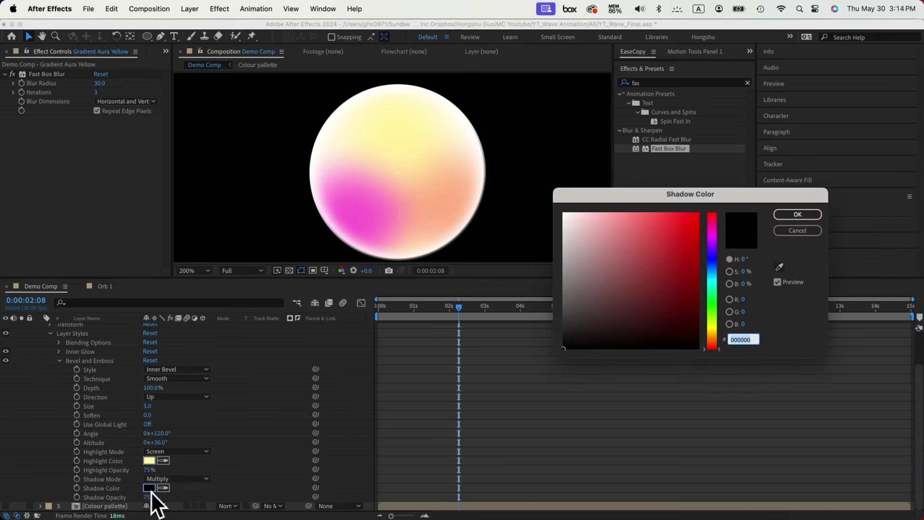
left_click(780, 266)
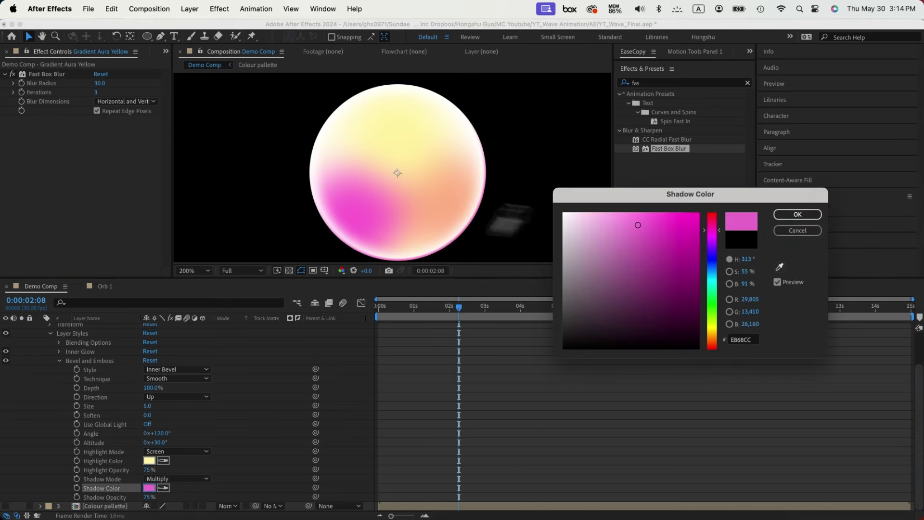
left_click(359, 212)
left_click(679, 226)
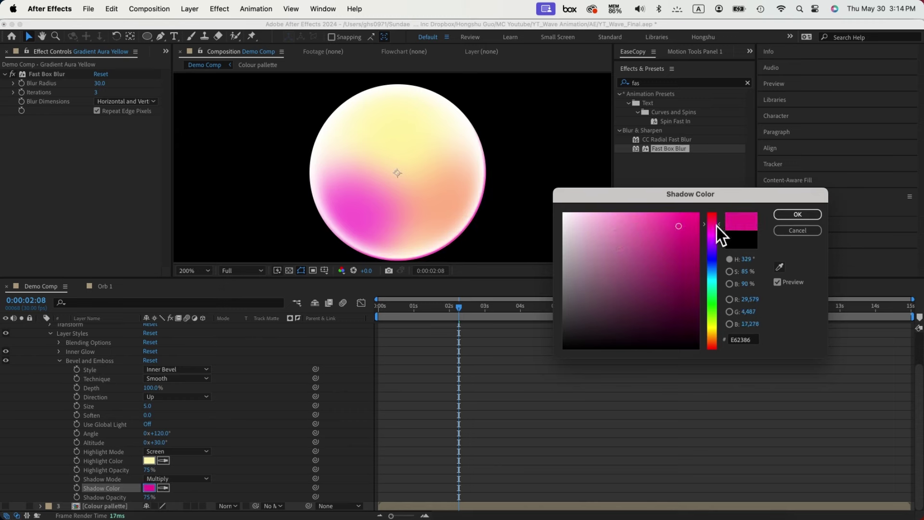
left_click(799, 215)
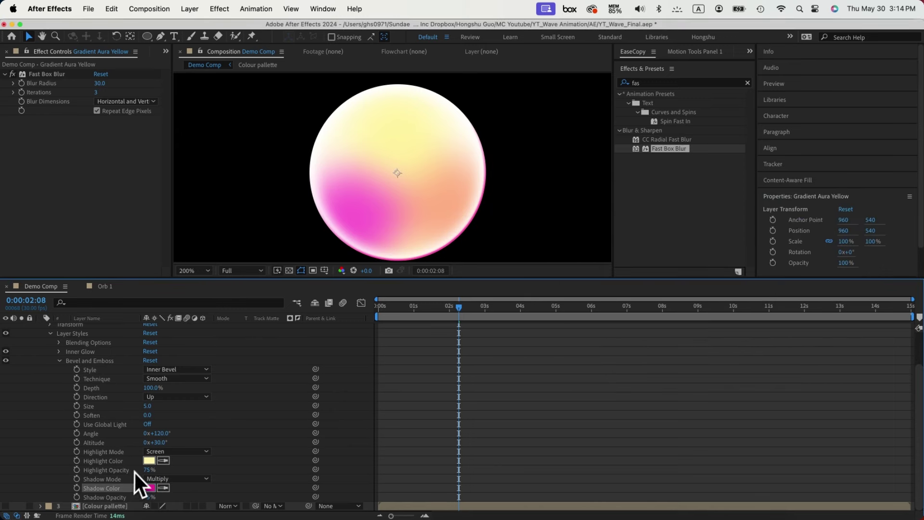
Step: Set the bevel size to 150 and the shadow opacity to 40%
left_click_drag(148, 406, 235, 408)
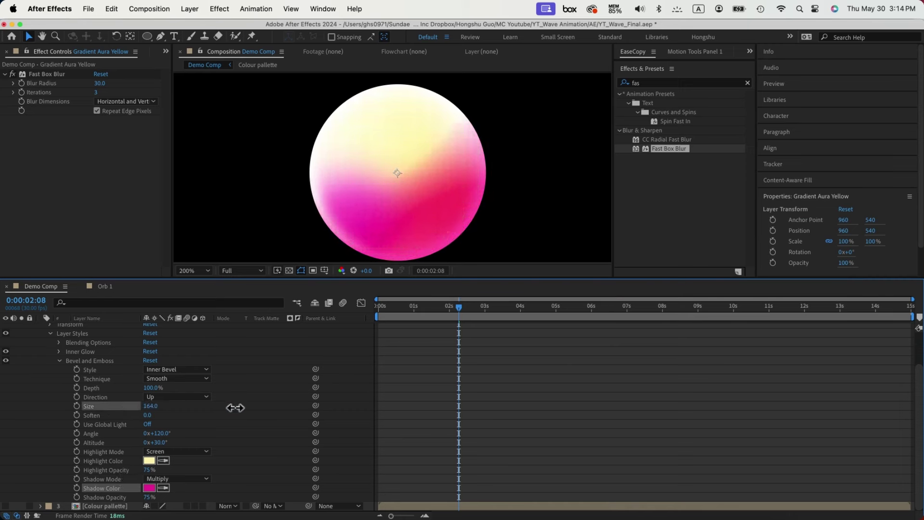
left_click(148, 406)
type("150")
key("Return")
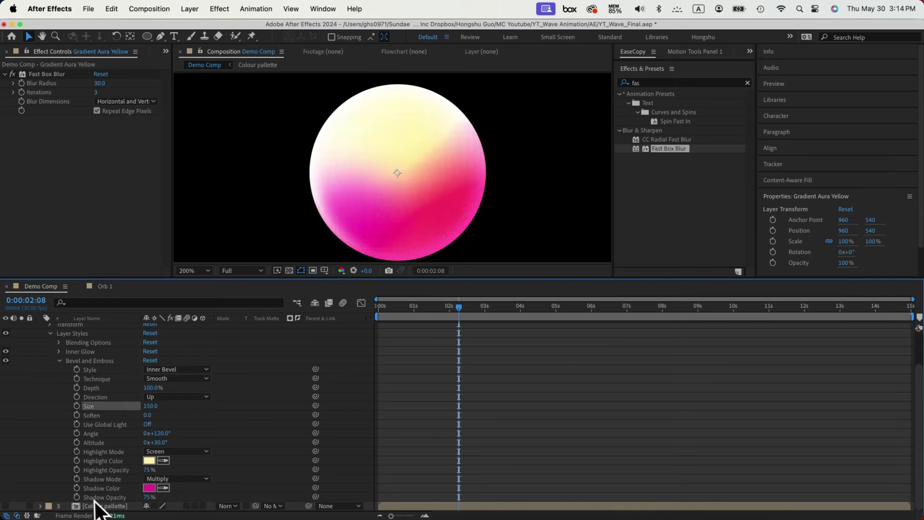
left_click_drag(149, 501, 126, 500)
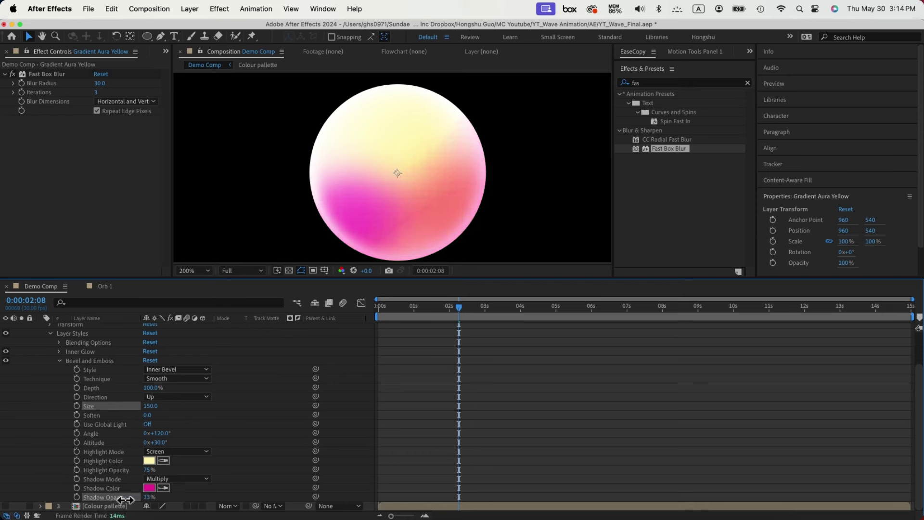
left_click(145, 499)
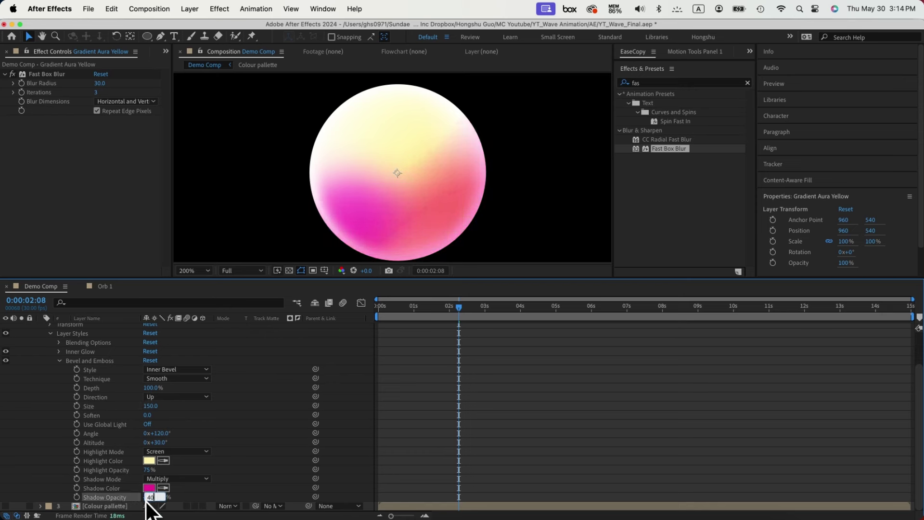
type("40")
left_click(206, 502)
Step: Preview the orb and make the bevel highlight colour paler
key("Home")
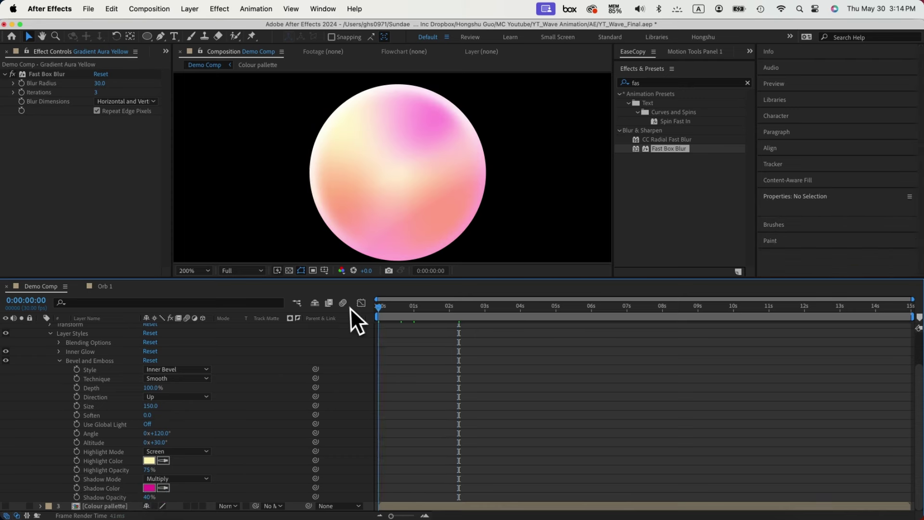
key("space")
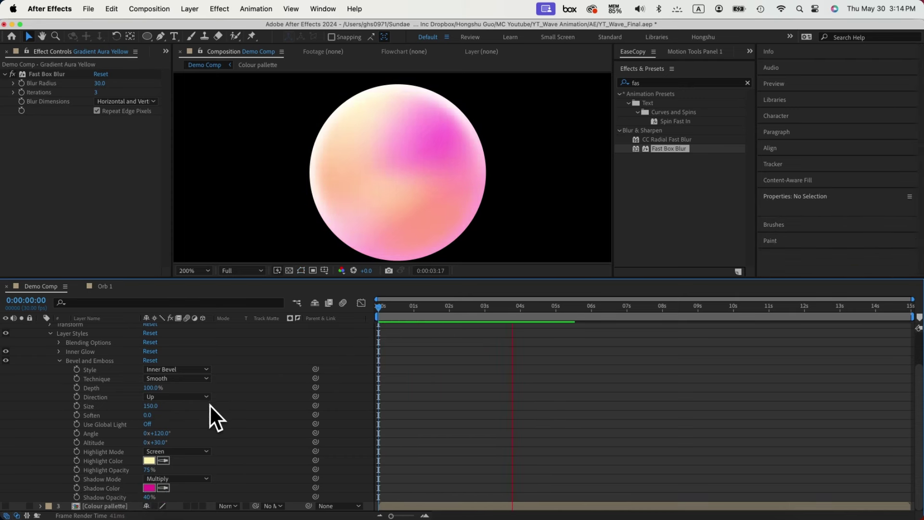
key("space")
left_click(150, 461)
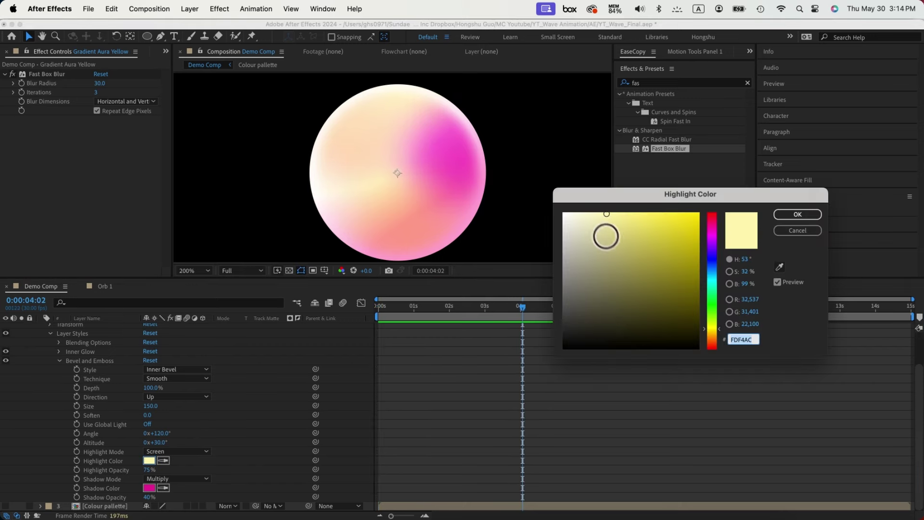
left_click_drag(603, 215, 581, 215)
left_click(798, 214)
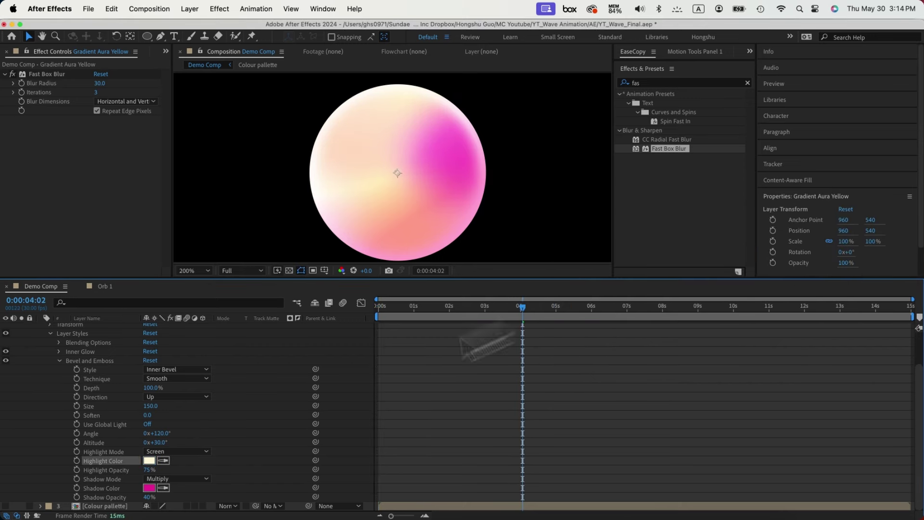
key("Home")
key("space")
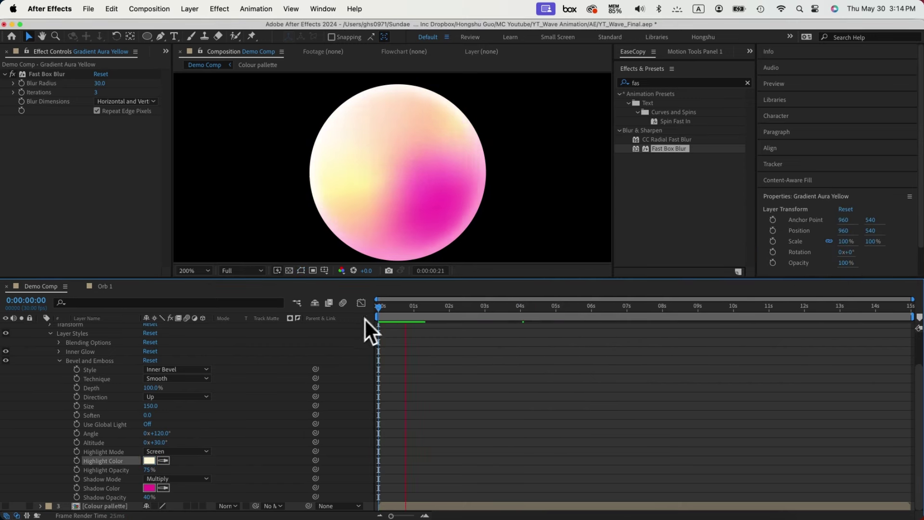
key("space")
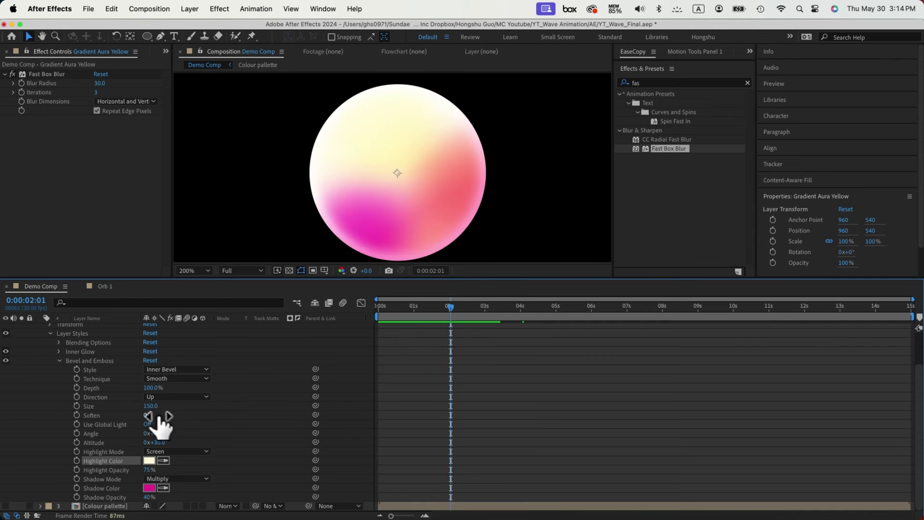
left_click(635, 83)
Step: Apply a Vibrance effect to the orb layer at vibrance 50 and toggle it to compare
type("vibran")
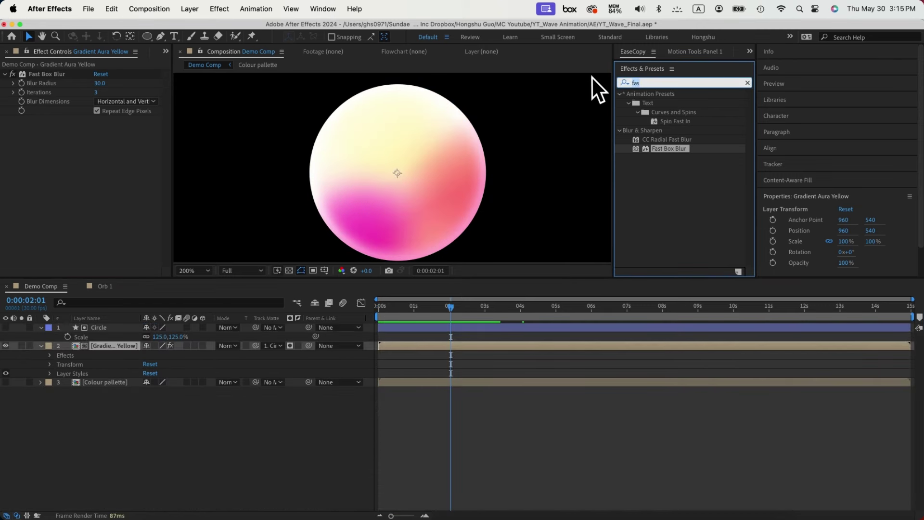
type("c")
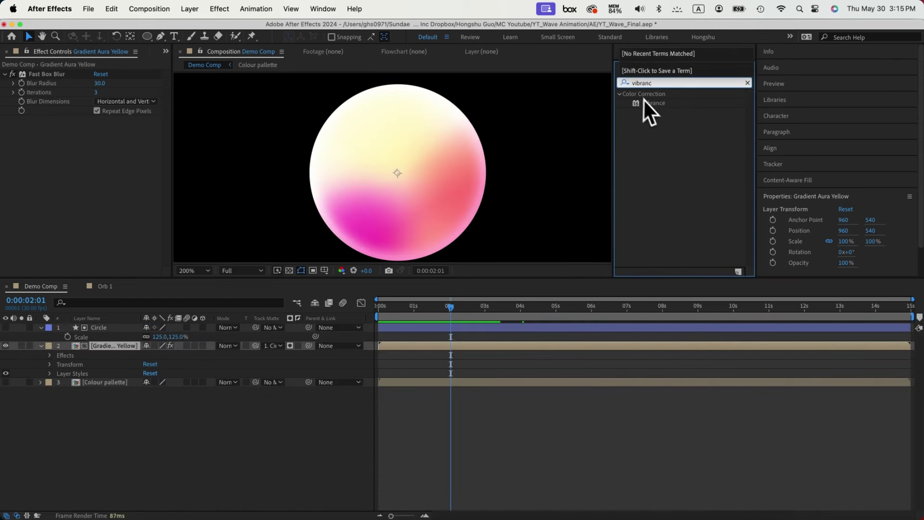
double_click(651, 104)
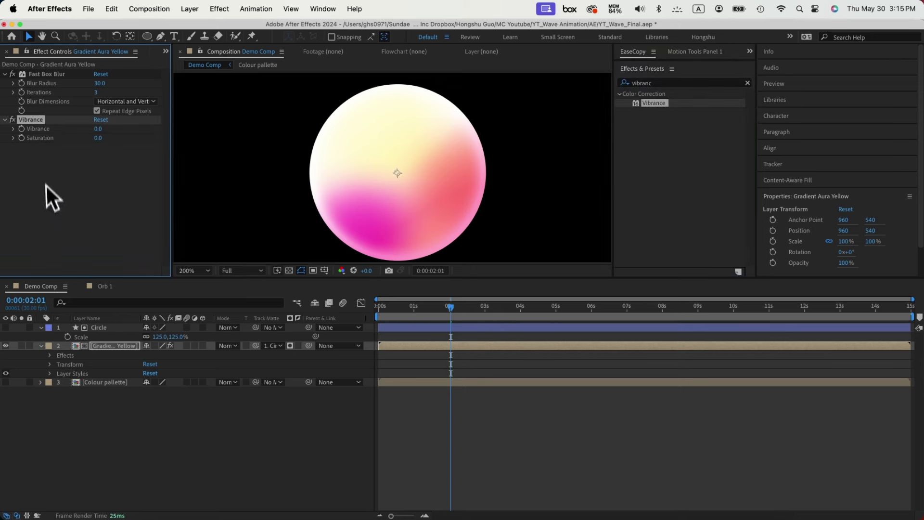
left_click(98, 129)
type("50")
key("Return")
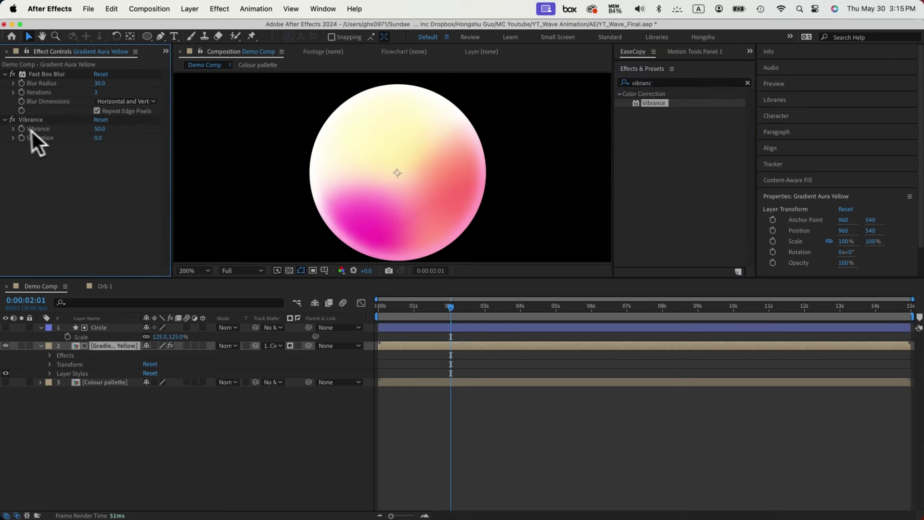
left_click(13, 121)
left_click(13, 120)
Step: Raise Vibrance to 100, compare it on and off, and preview the orb
left_click_drag(99, 129, 130, 130)
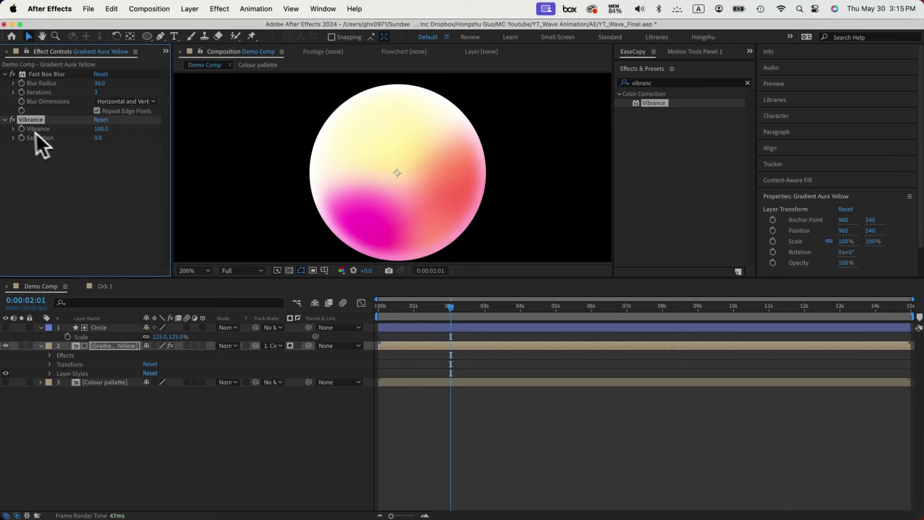
left_click(13, 121)
left_click(13, 120)
left_click(13, 122)
left_click(13, 122)
key("space")
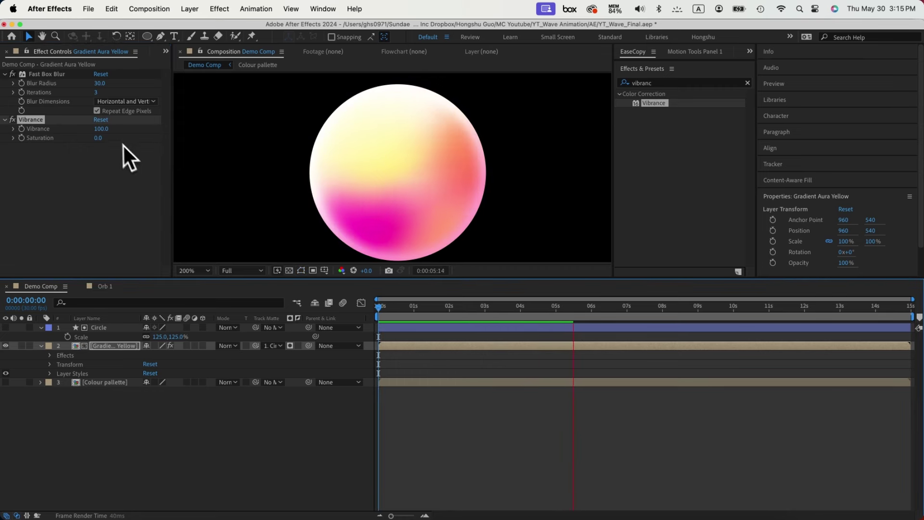
key("super+minus")
key("super+minus")
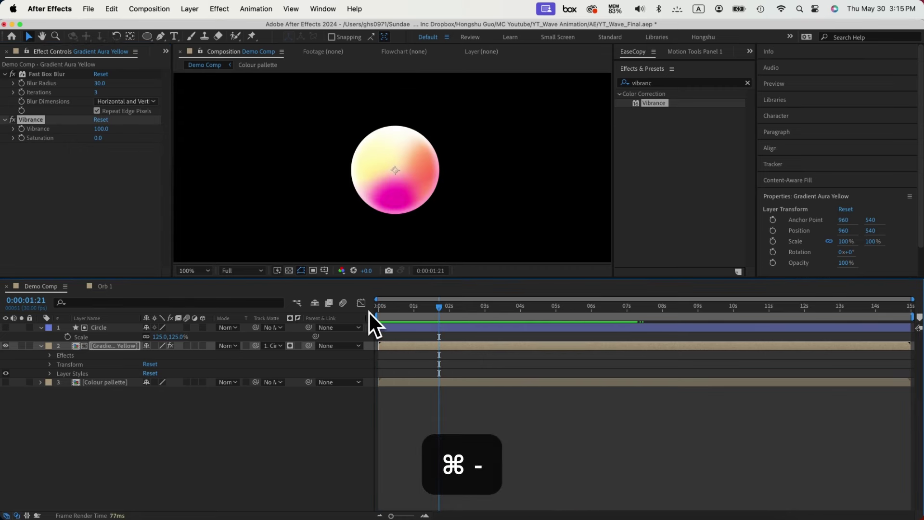
left_click(102, 329, "shift")
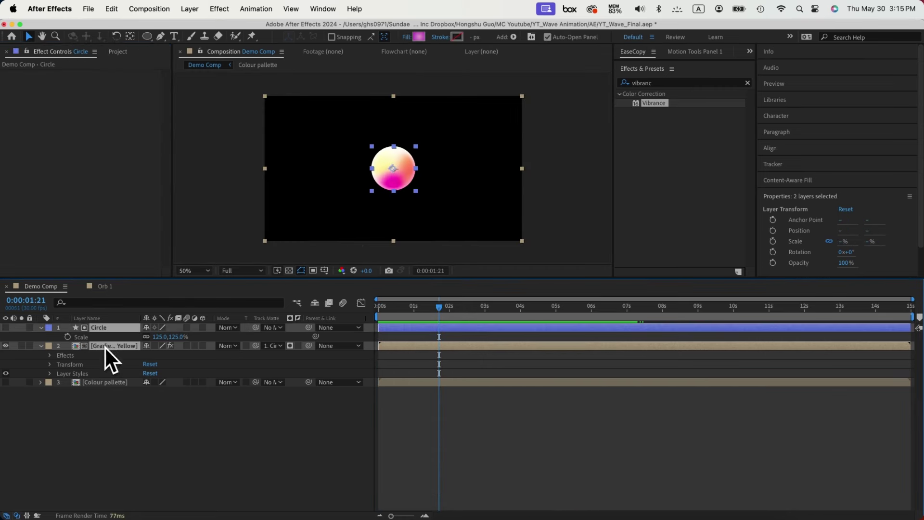
Step: Precompose the Circle and gradient layers into a pre-comp named 'Aura Yellow' and preview it
key("super+shift+c")
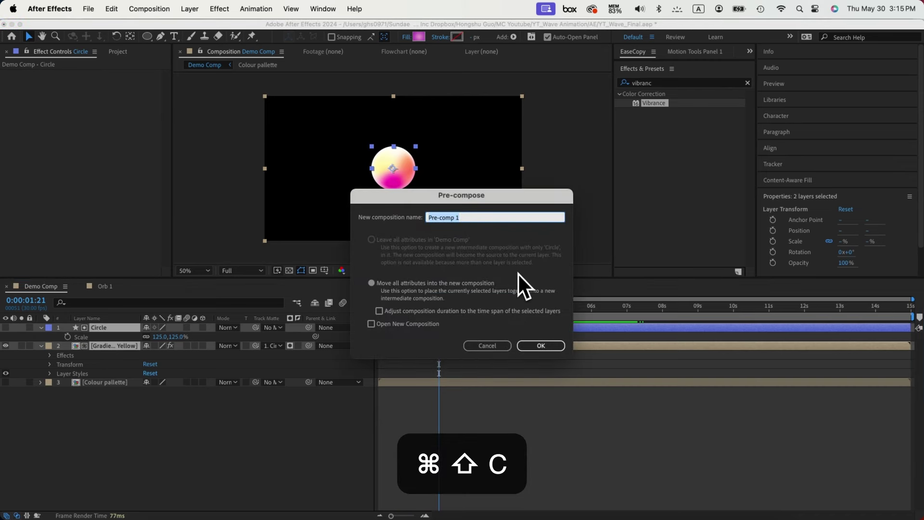
type("Aura Ye")
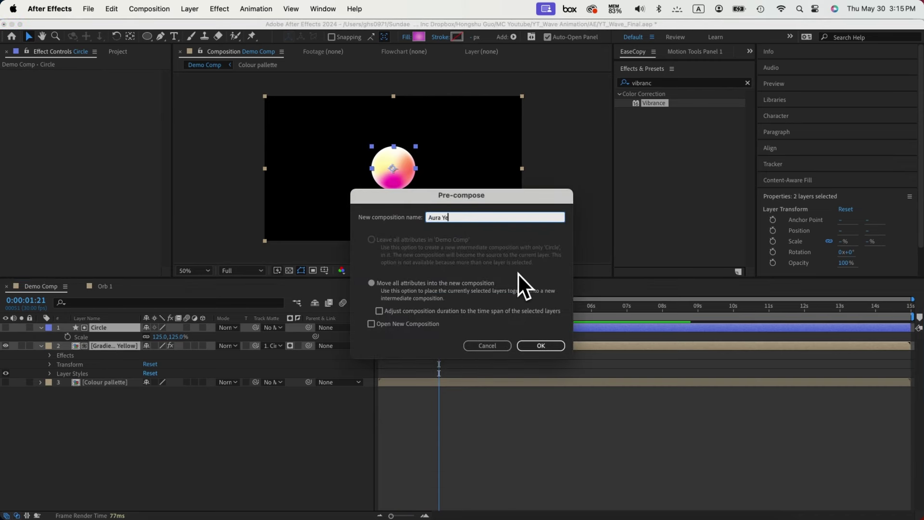
type("llow")
key("Return")
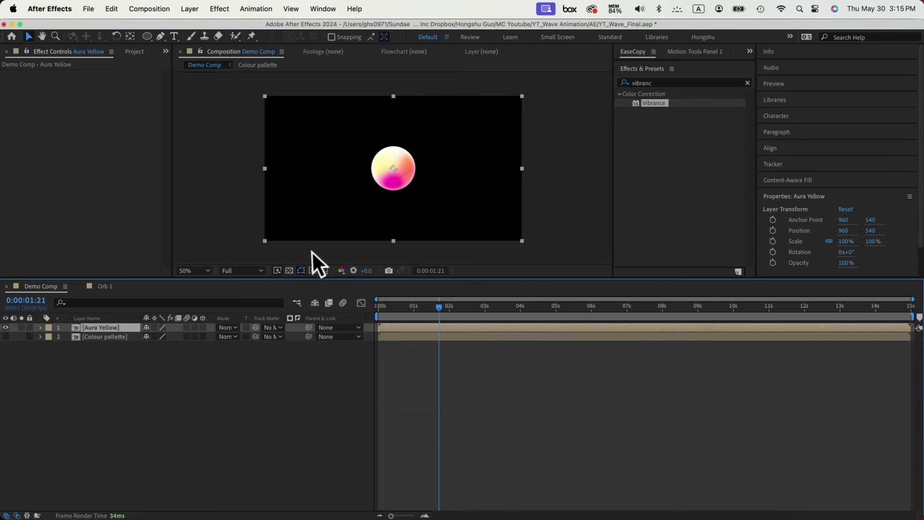
key("space")
Step: Separate the Aura Yellow layer's Position into X and Y dimensions
key("p")
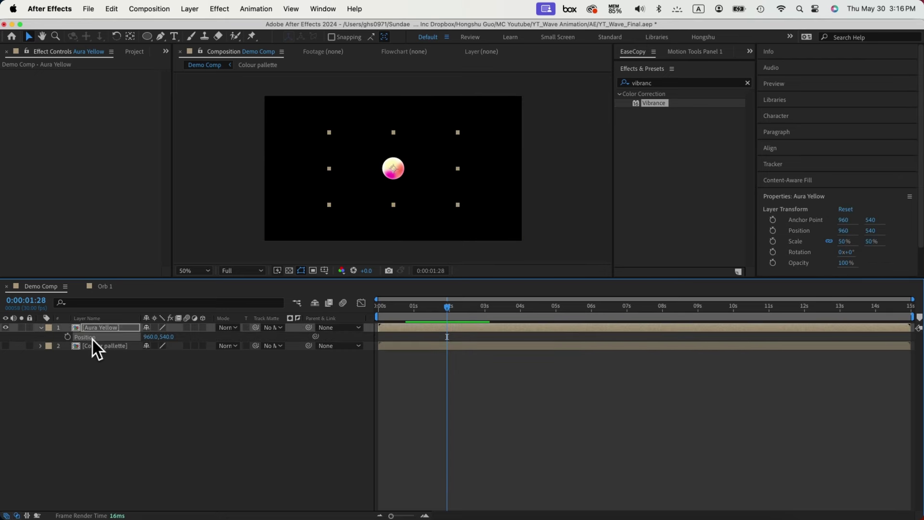
right_click(91, 337)
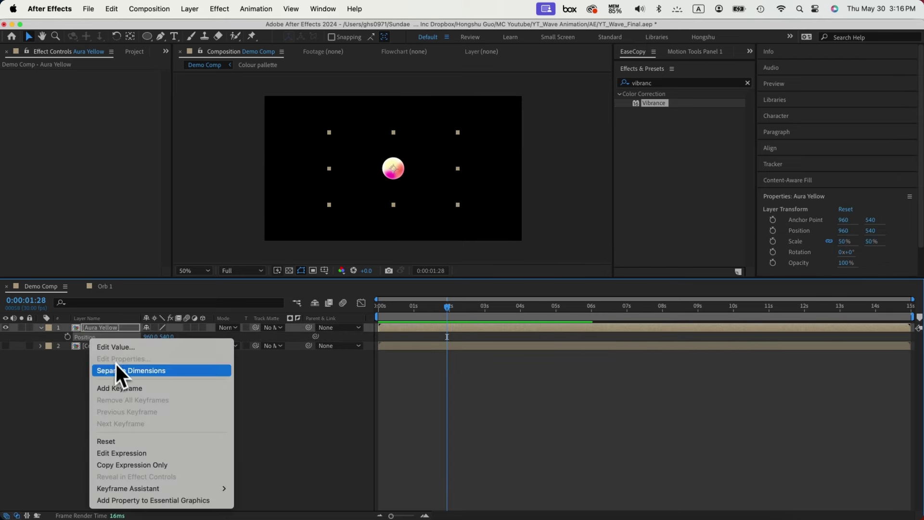
left_click(118, 371)
Step: Add a wiggle(5,100) expression to the Y Position and preview the orb
left_click(94, 347)
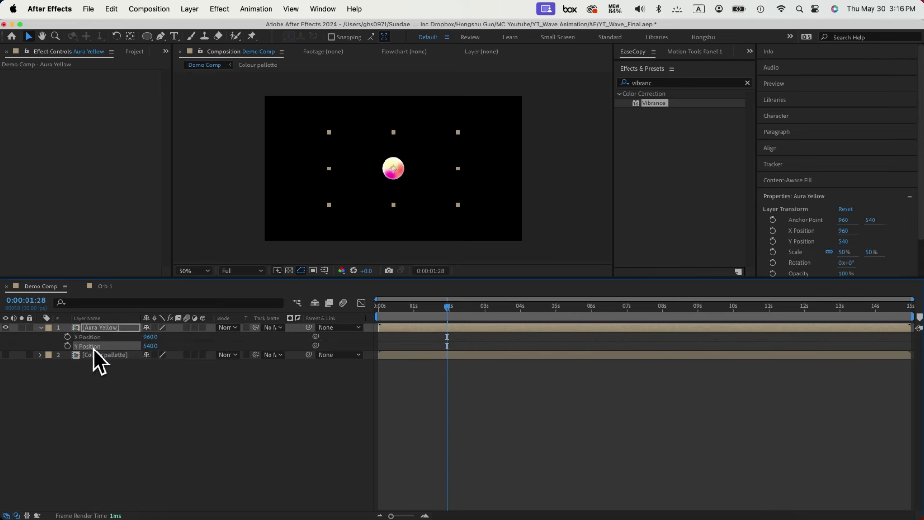
left_click(67, 347, "alt")
type("wigg")
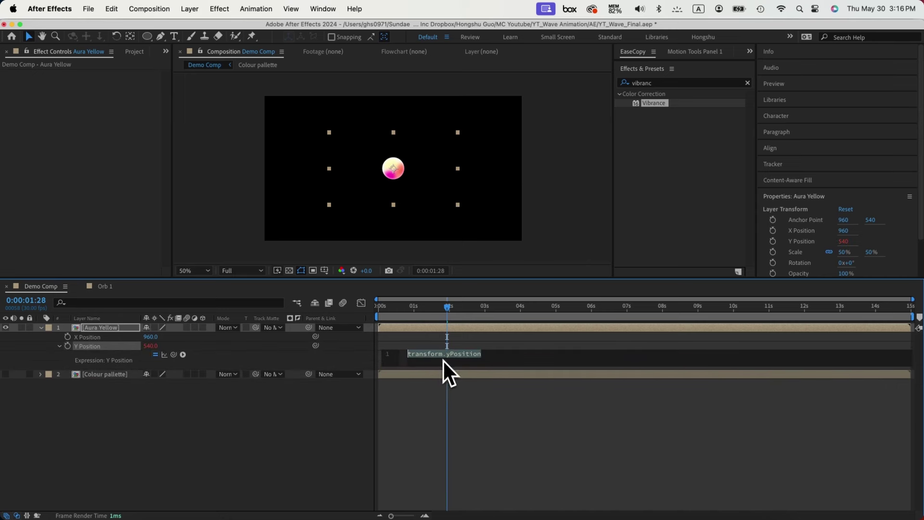
type("le(5,100")
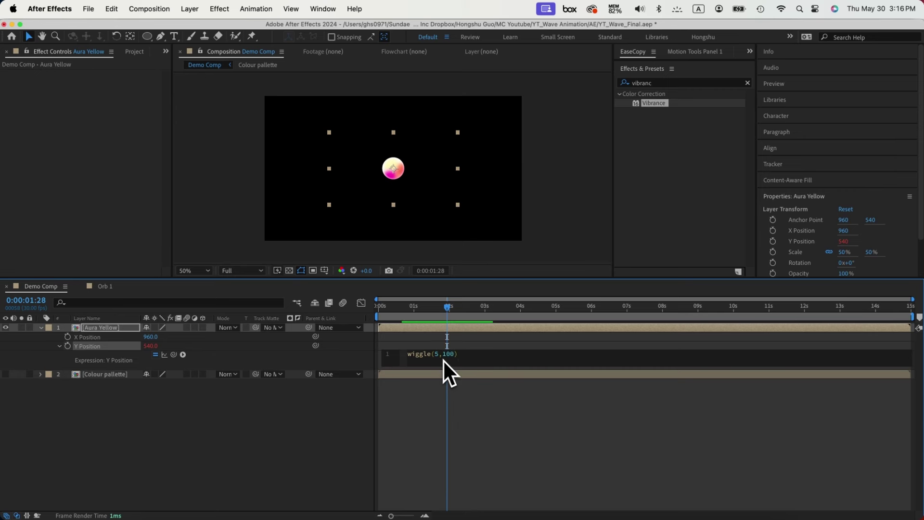
left_click(438, 374)
key("Home")
key("space")
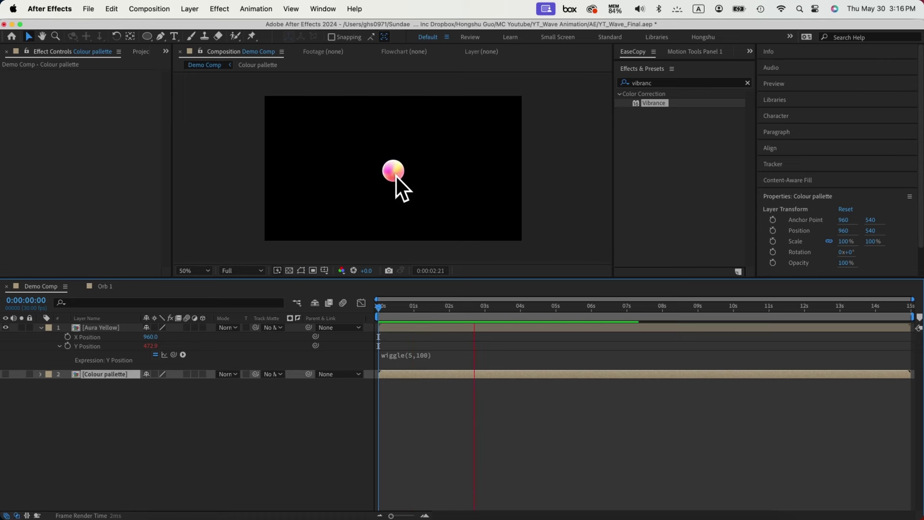
left_click(437, 354)
Step: Soften the expression to wiggle(4,50) and preview the gentler bobbing
left_click(425, 356)
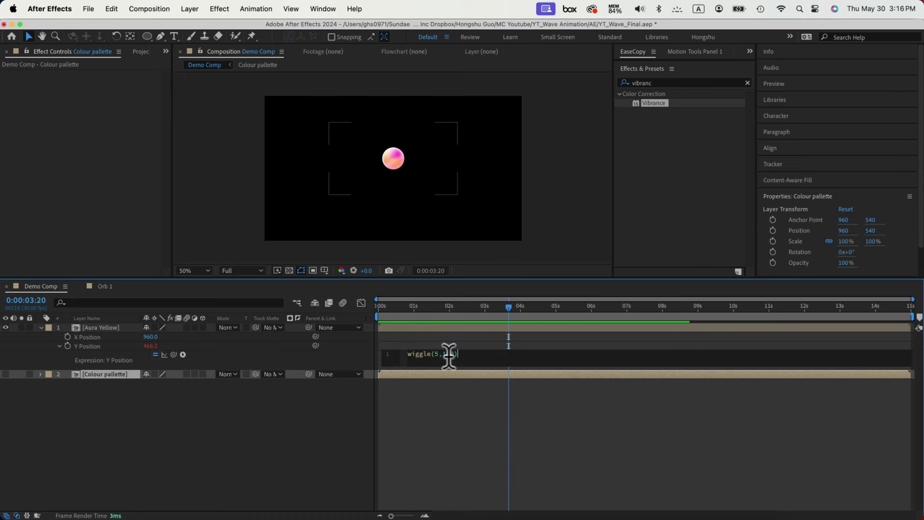
left_click(437, 356)
key("BackSpace")
type("4")
key("Right")
key("Right")
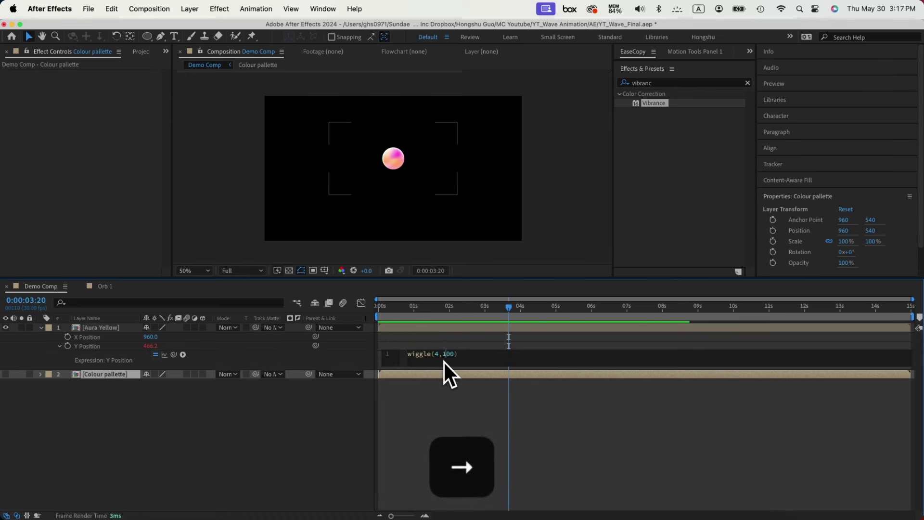
key("Right")
key("Right")
key("BackSpace")
key("BackSpace")
key("BackSpace")
type("5")
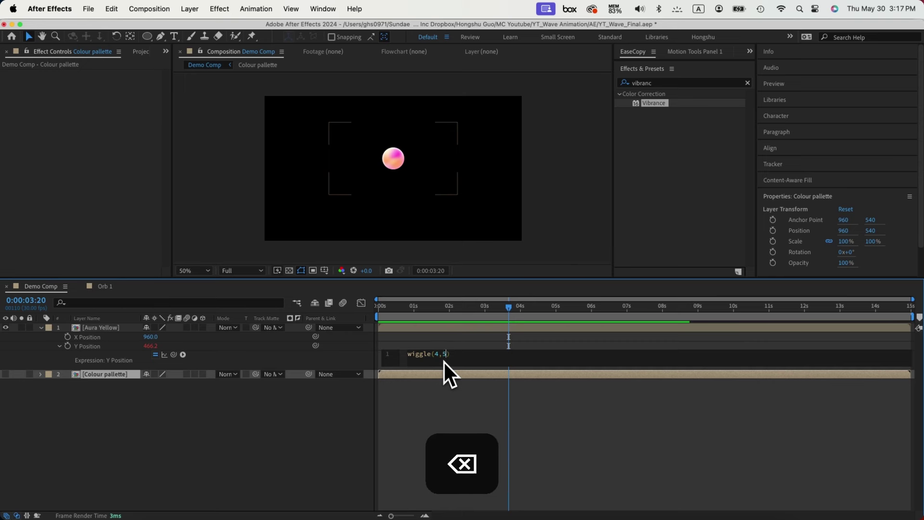
type("0")
key("Return")
left_click(439, 366)
key("space")
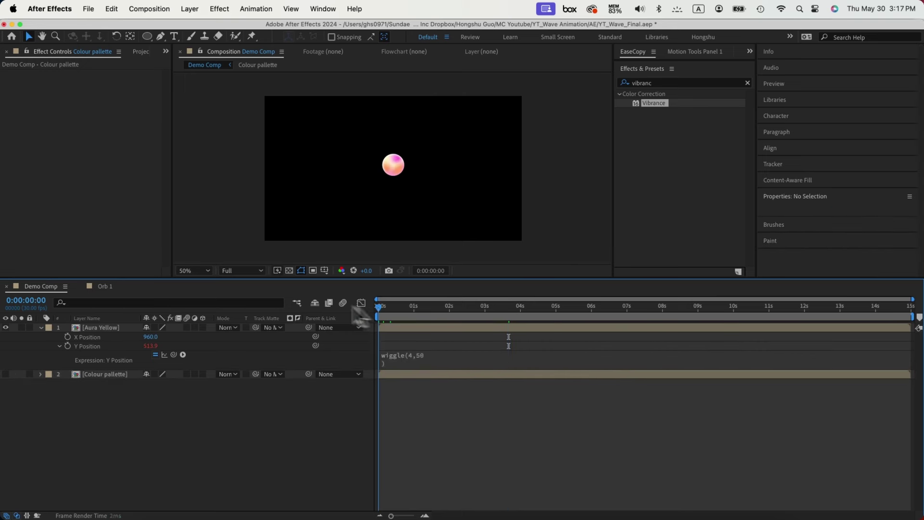
left_click(401, 179)
left_click(268, 461)
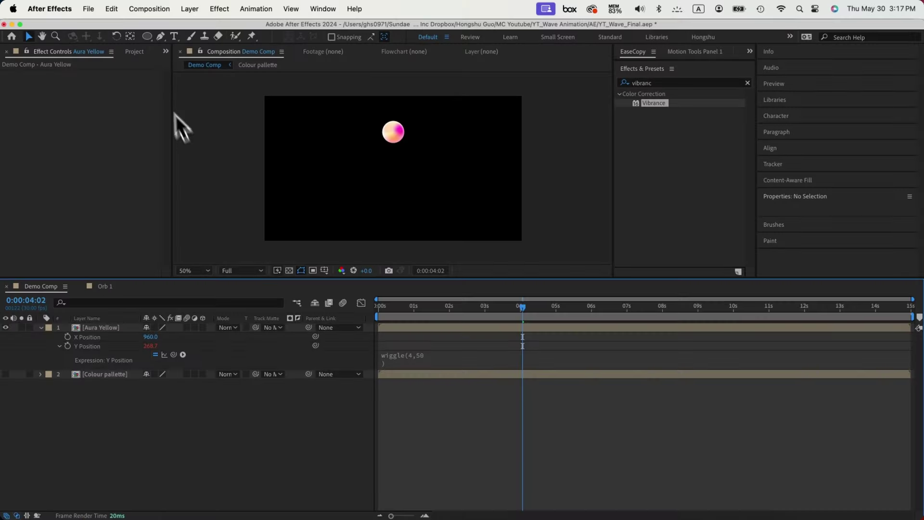
left_click(136, 57)
Step: Open the Wave 1, Wave 2 and Wave 3 compositions to review their triangles
left_click(79, 242)
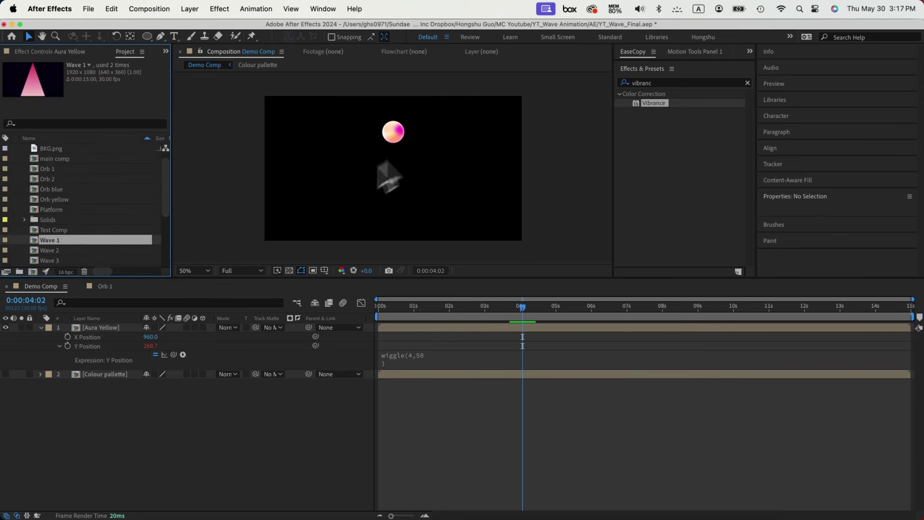
double_click(50, 242)
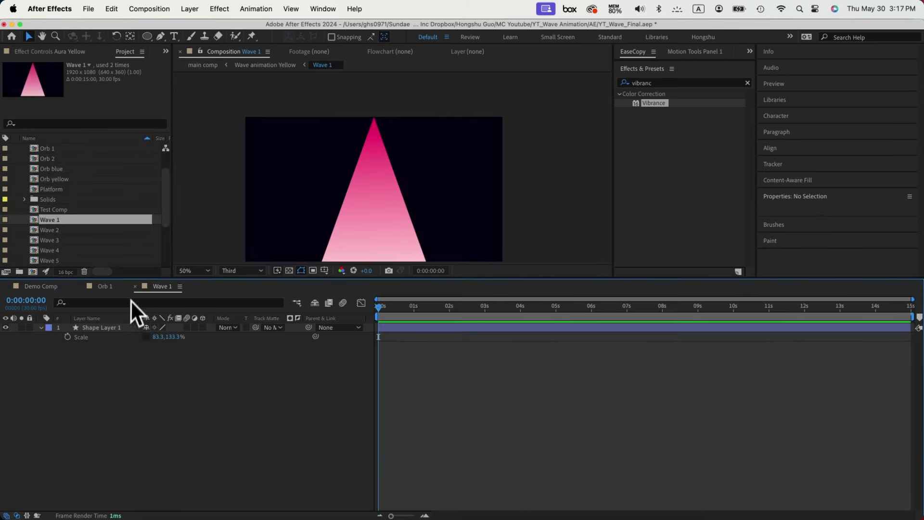
scroll(63, 236, "down", 2)
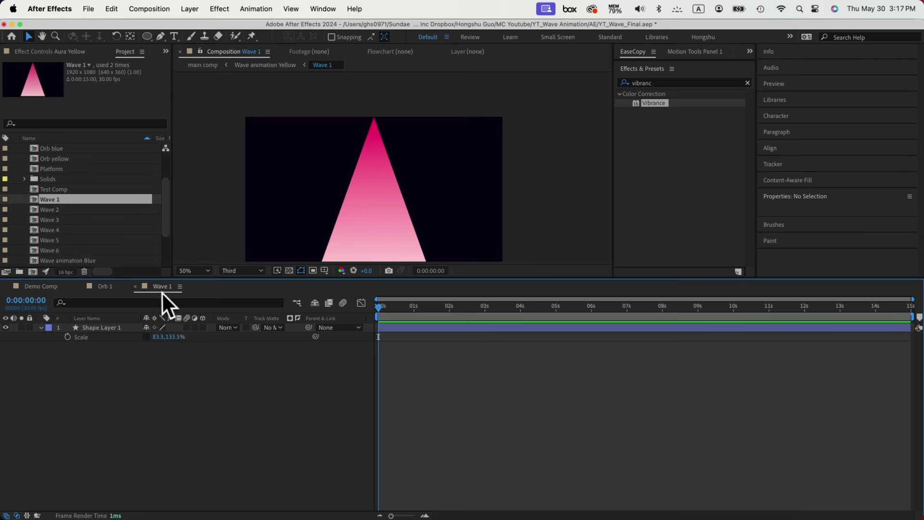
left_click(108, 328)
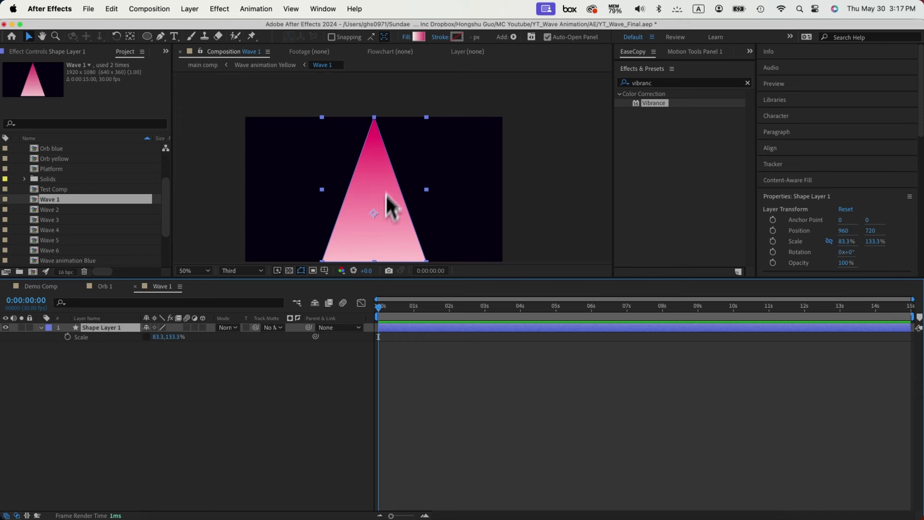
double_click(52, 210)
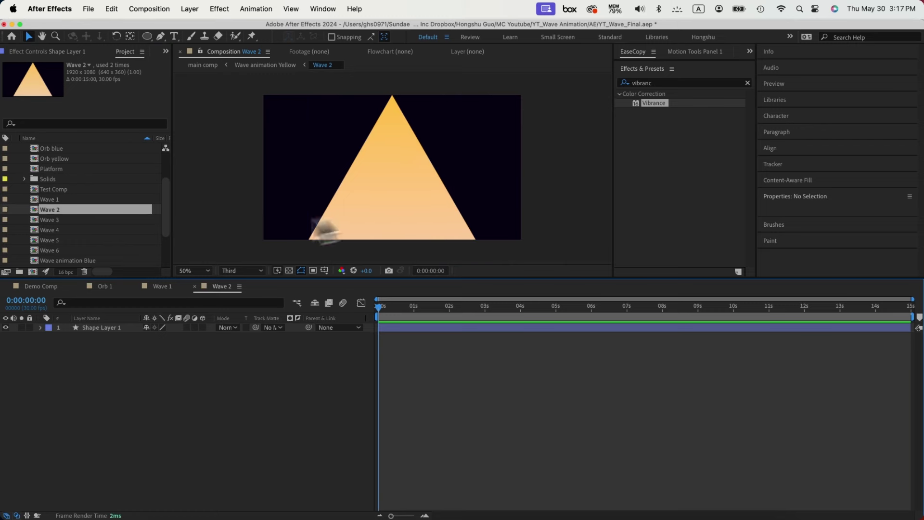
double_click(52, 220)
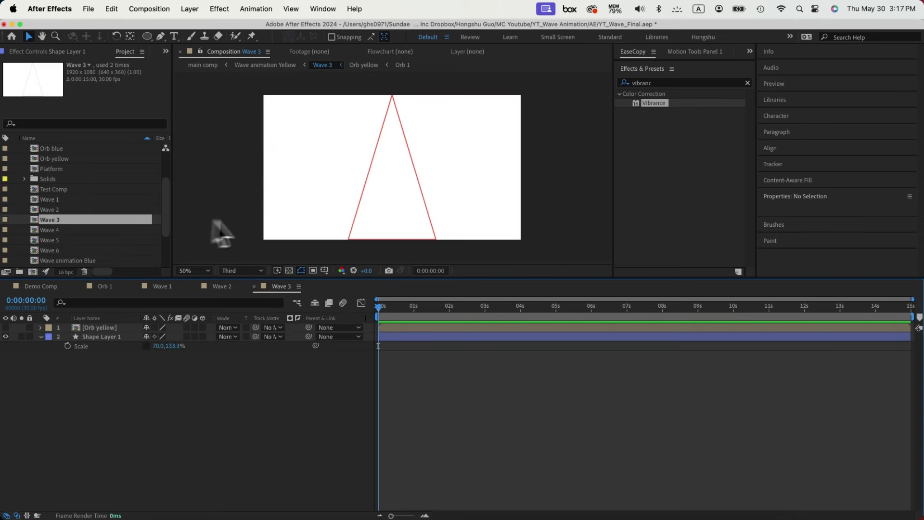
left_click(102, 338)
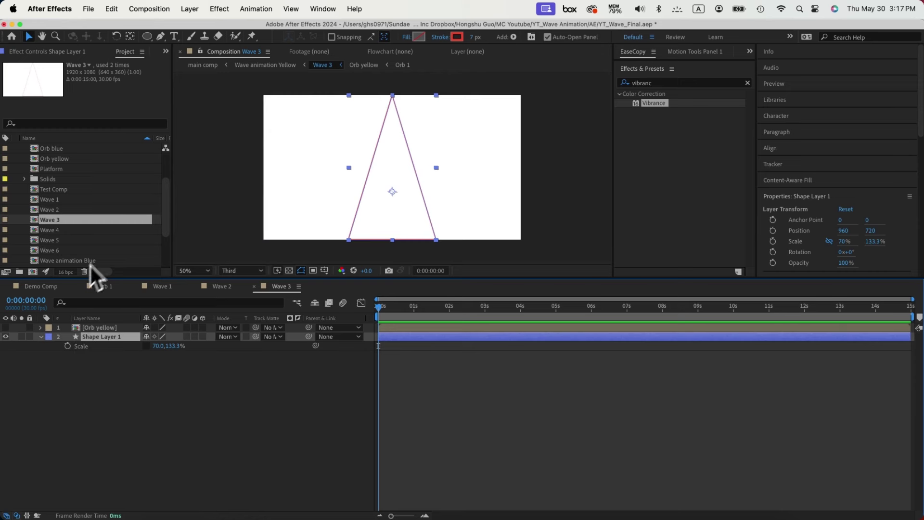
Step: Open Wave 4, Wave 5 and Wave 6, framing the pale yellow beam in Wave 6
left_click(50, 230)
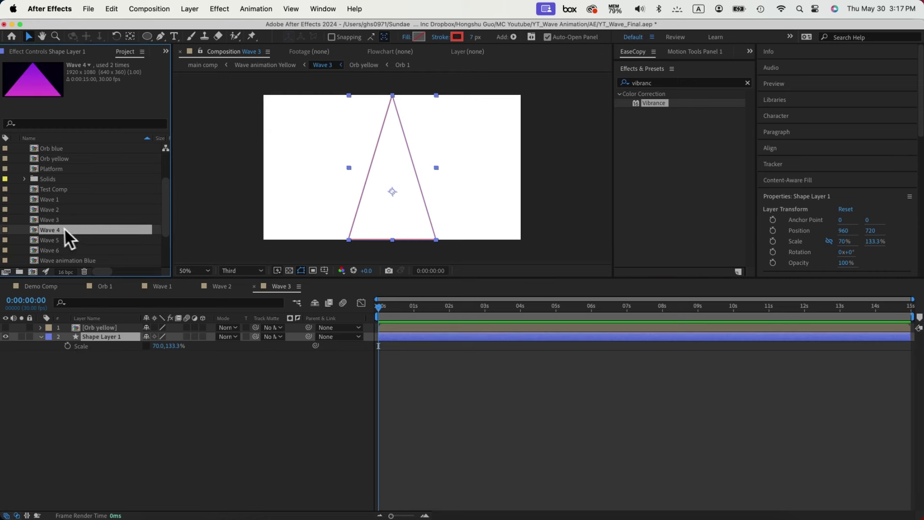
double_click(57, 230)
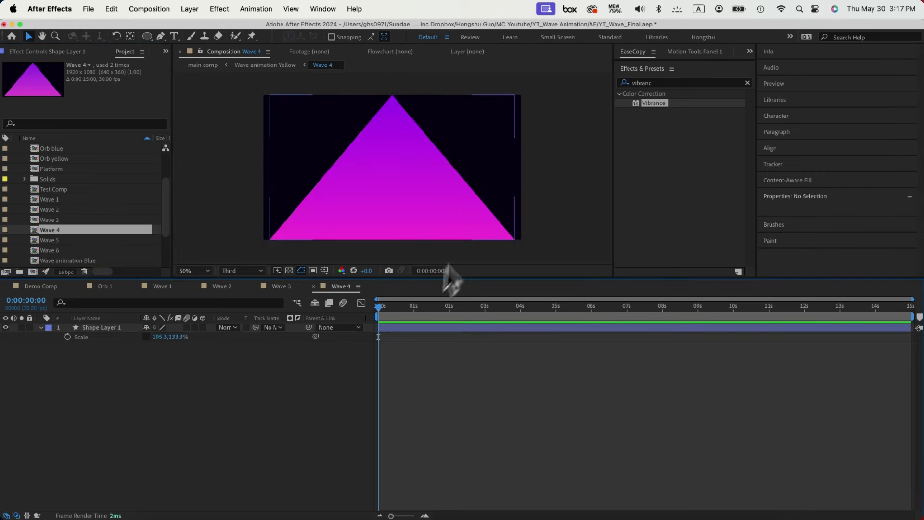
double_click(51, 240)
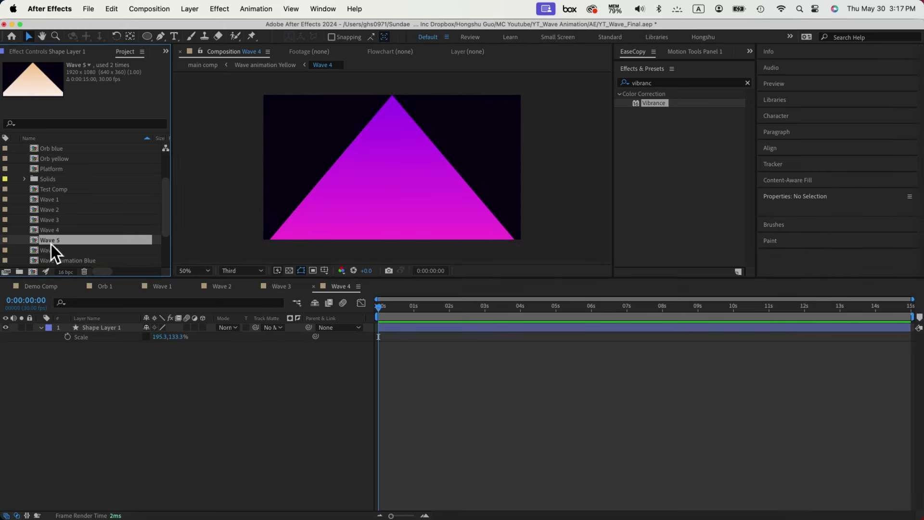
double_click(60, 251)
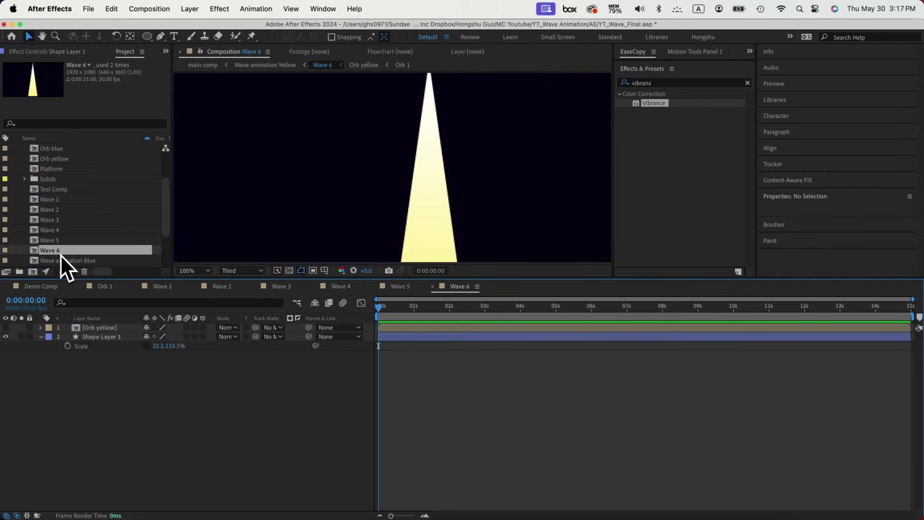
key("h")
left_click_drag(441, 223, 458, 87)
key("v")
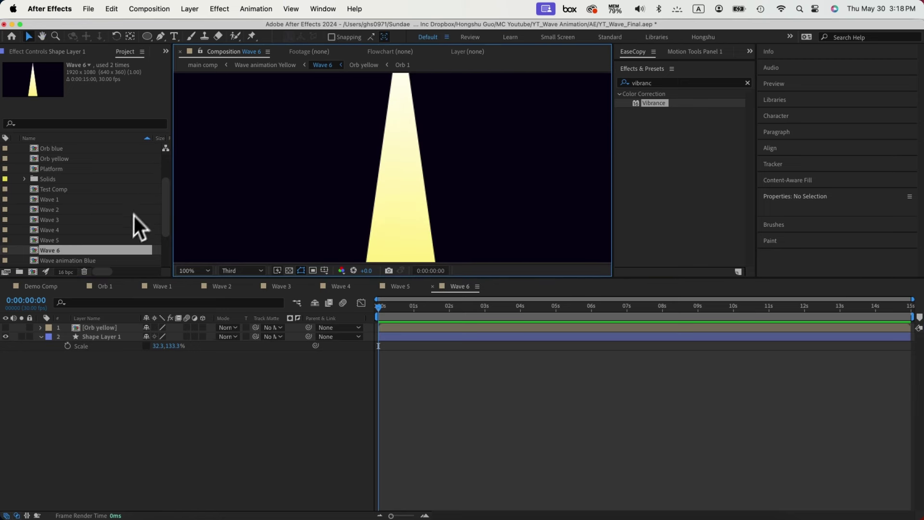
scroll(130, 221, "down", 3)
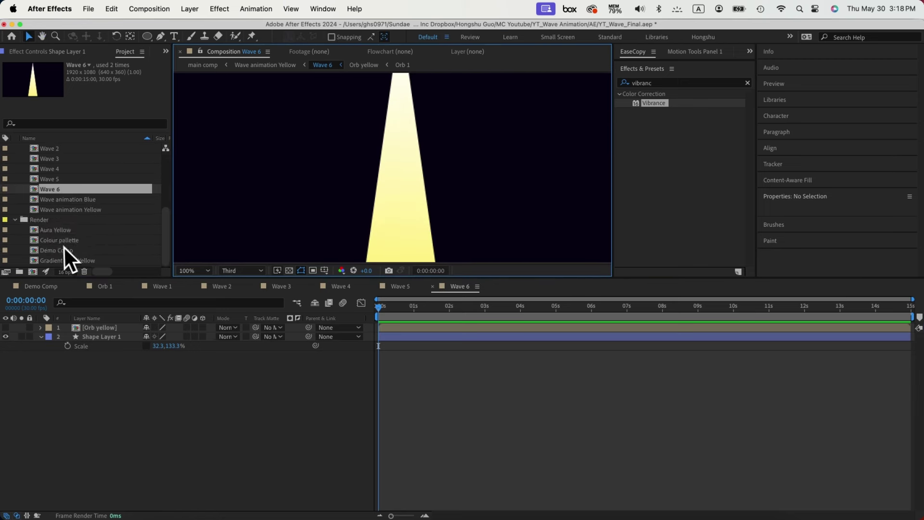
Step: Add the six Wave compositions to Demo Comp
double_click(62, 254)
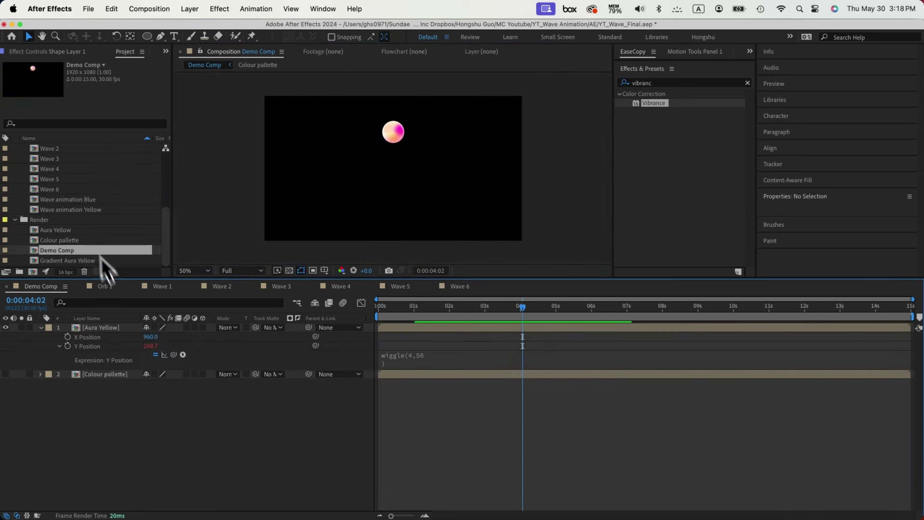
scroll(86, 201, "up", 1)
scroll(85, 201, "up", 3)
left_click(62, 182)
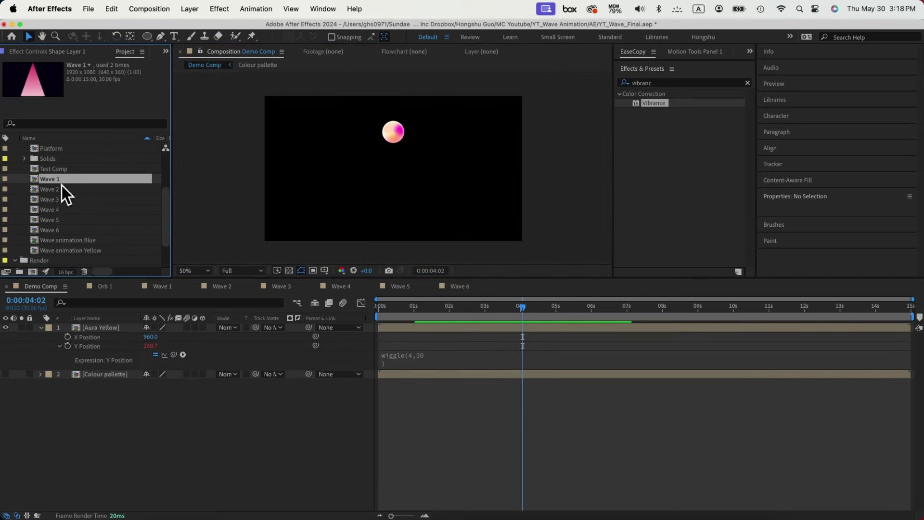
left_click(65, 233, "shift")
left_click_drag(57, 208, 99, 369)
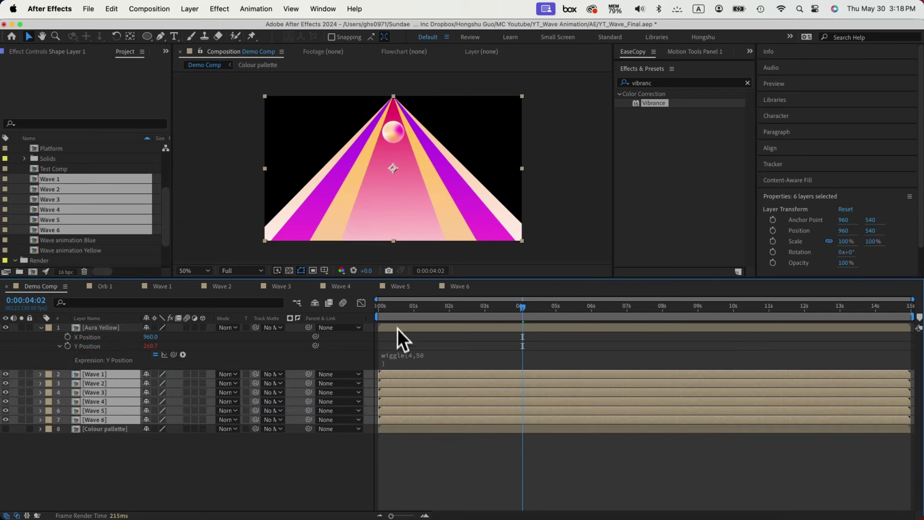
key("Home")
left_click_drag(472, 165, 467, 192)
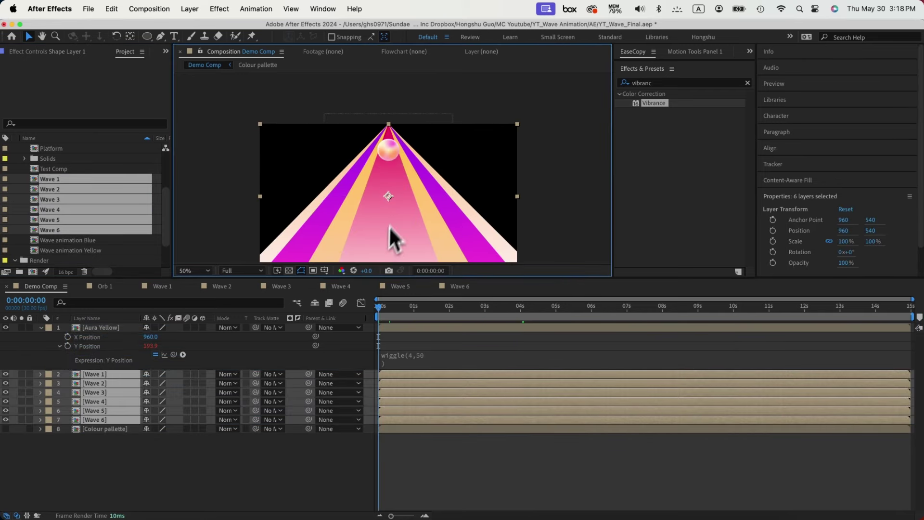
left_click(240, 445)
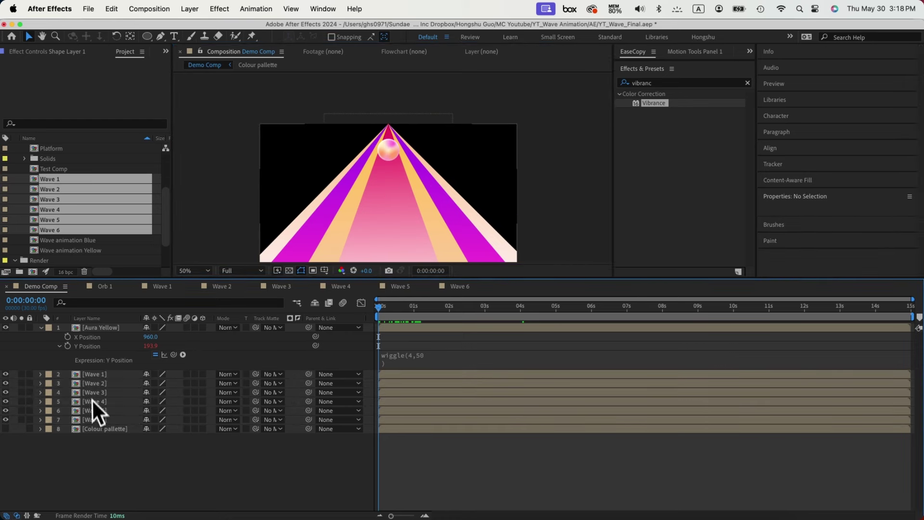
Step: Move Wave 1–6 down under the orb, parent them to Aura Yellow, and preview
left_click(92, 374)
left_click(92, 420, "shift")
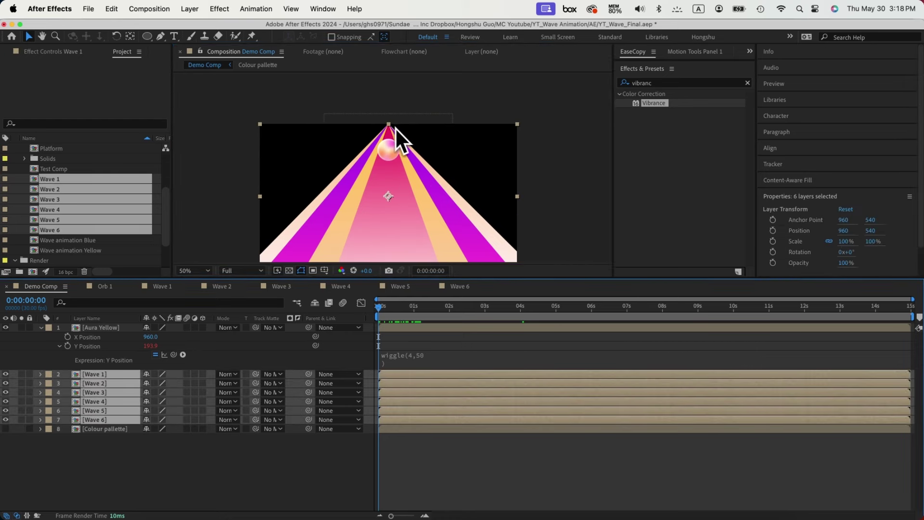
left_click_drag(421, 162, 423, 186)
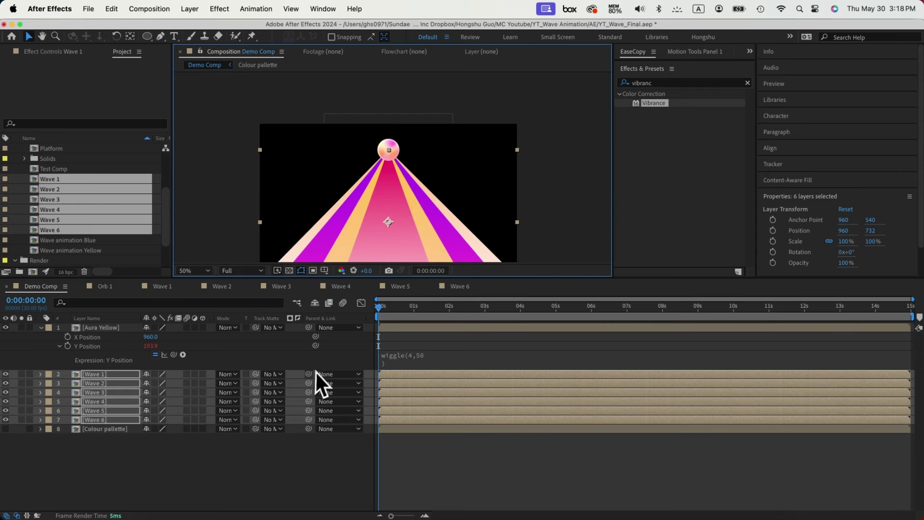
left_click_drag(310, 374, 103, 333)
key("space")
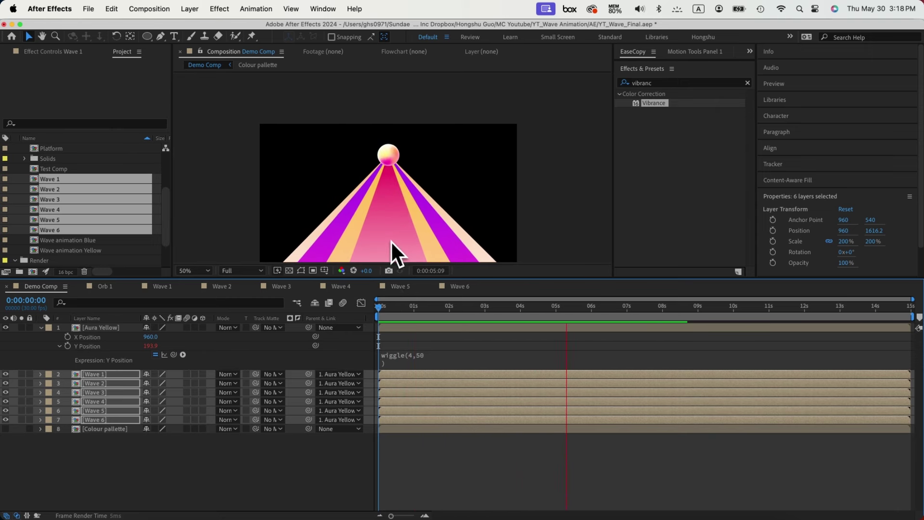
key("space")
left_click(98, 375)
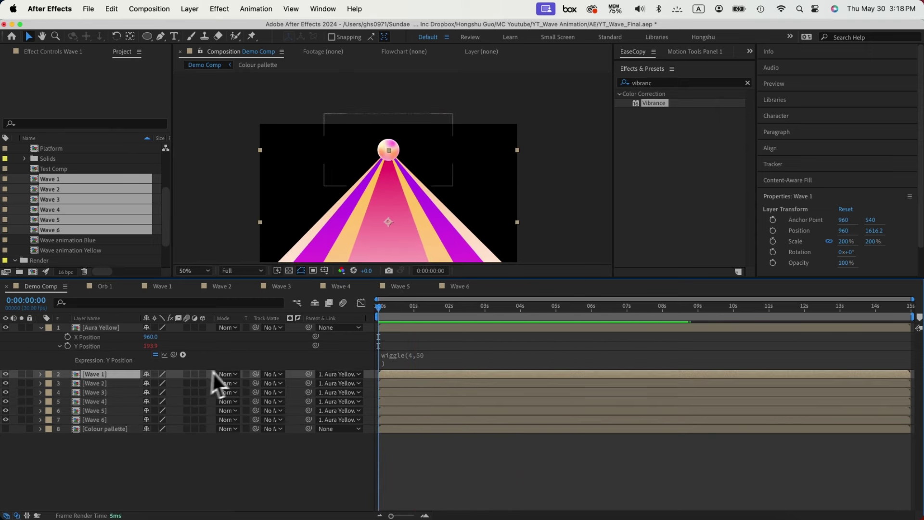
Step: Undo two stray changes and restack the waves with Wave 6 on top and Wave 3 beneath it
left_click(163, 460)
key("cmd+z")
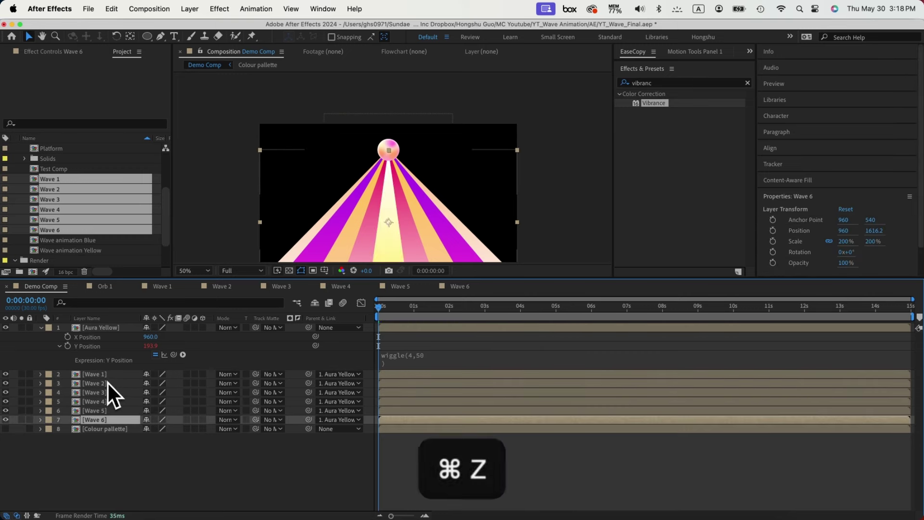
key("cmd+z")
left_click_drag(95, 422, 103, 390)
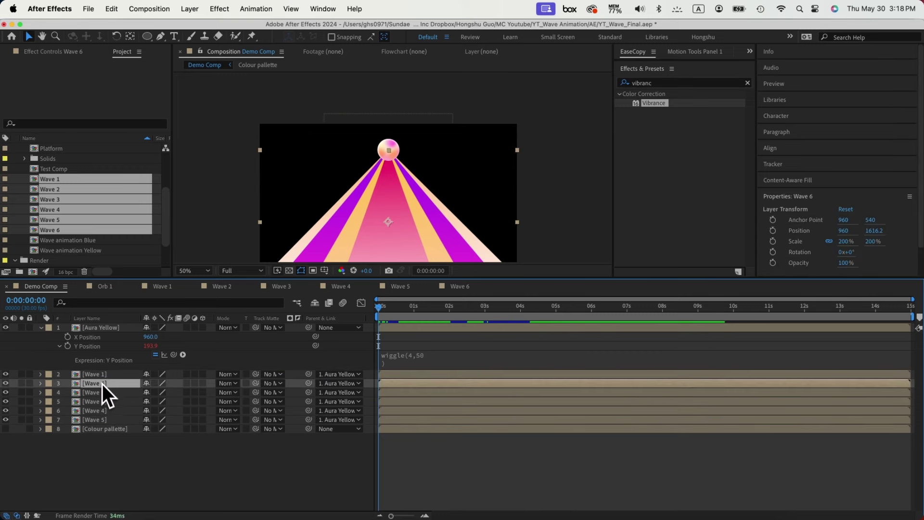
left_click_drag(102, 382, 103, 371)
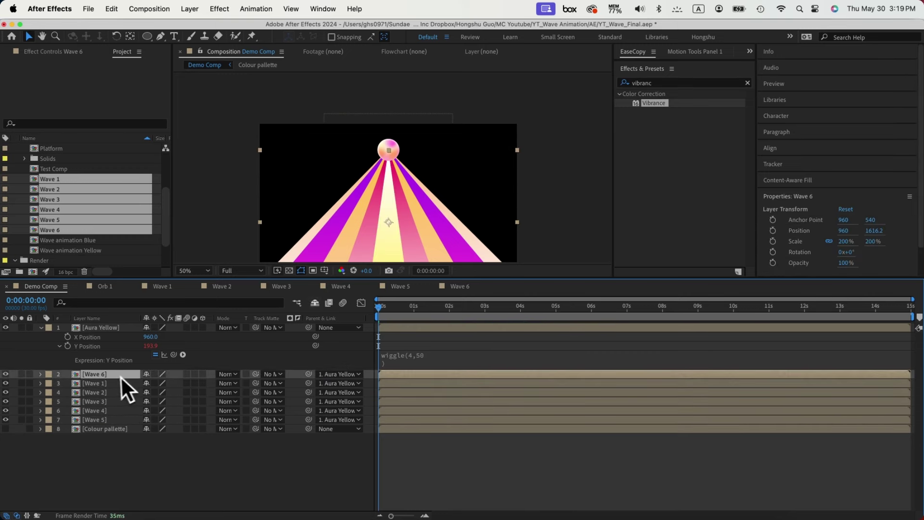
left_click(77, 419)
left_click_drag(98, 403, 105, 381)
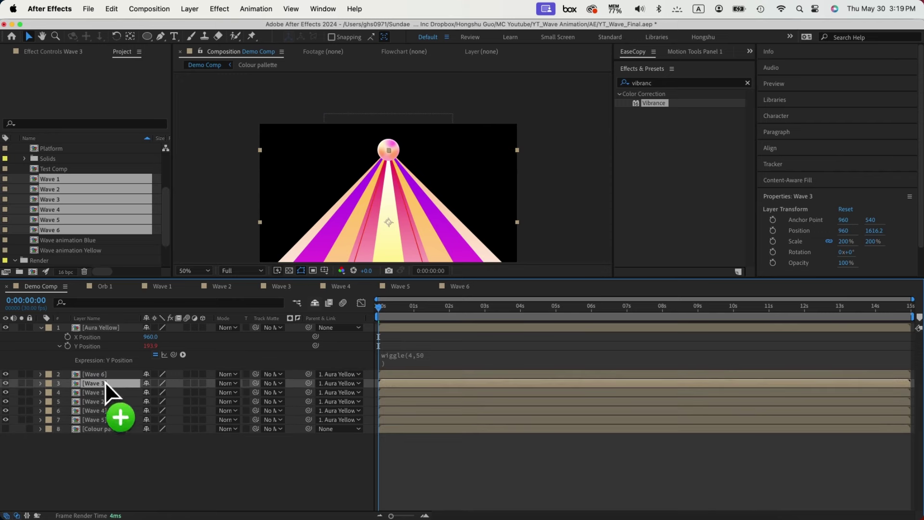
left_click(539, 193)
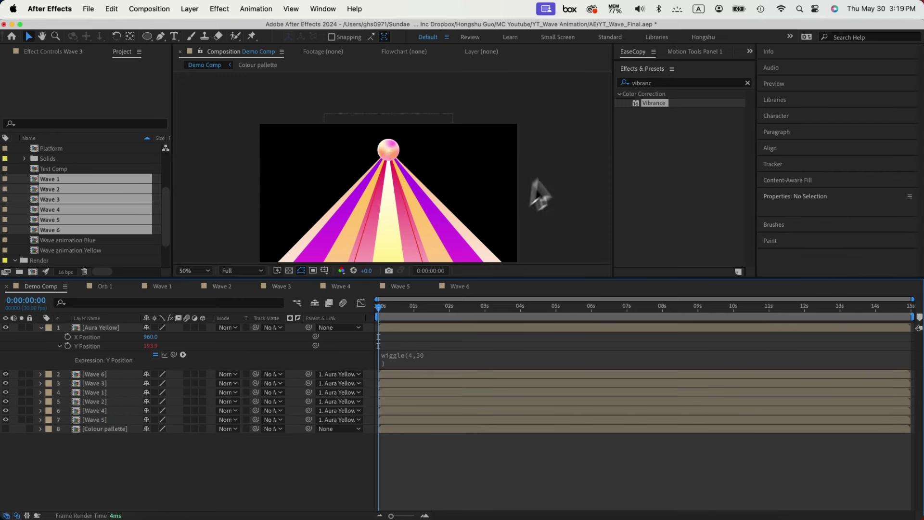
key("super+5")
Step: Apply Wave Warp to Wave 1 with wave height 40 and wave width 300
type("war")
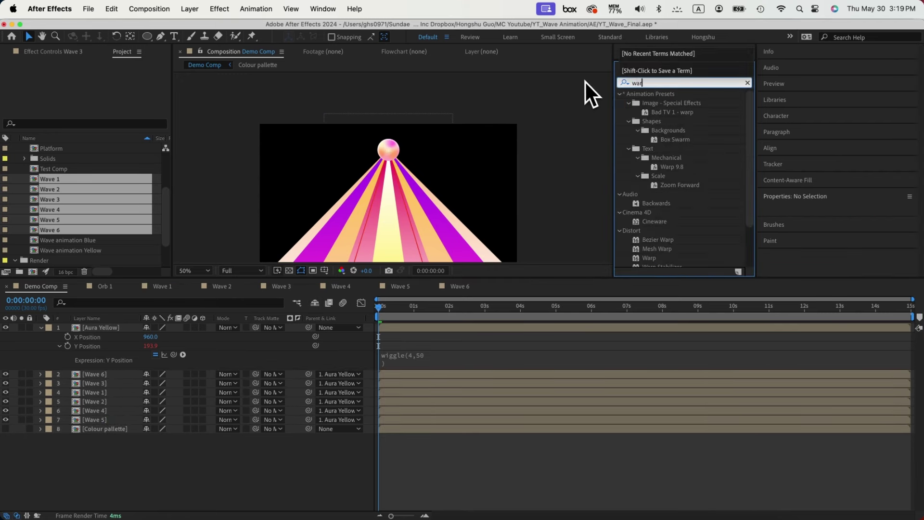
key("BackSpace")
key("BackSpace")
key("BackSpace")
type("wave war")
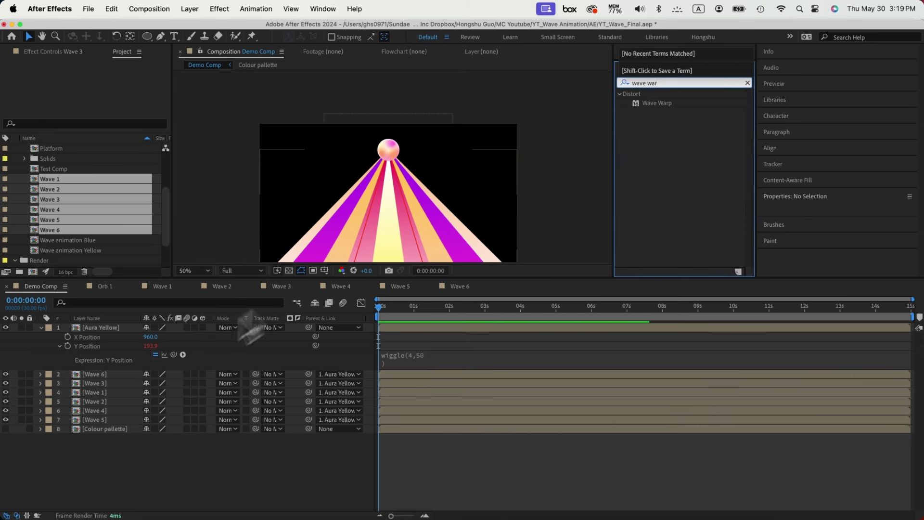
left_click_drag(250, 333, 101, 393)
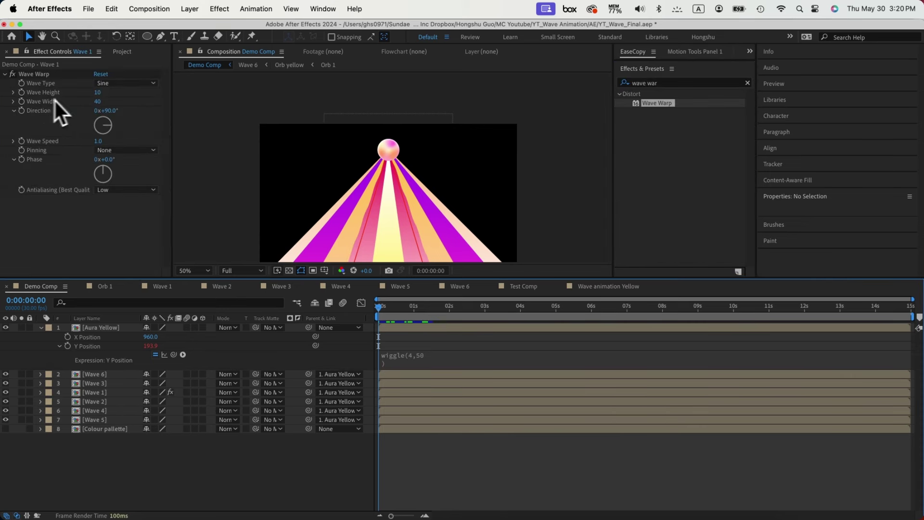
left_click(98, 92)
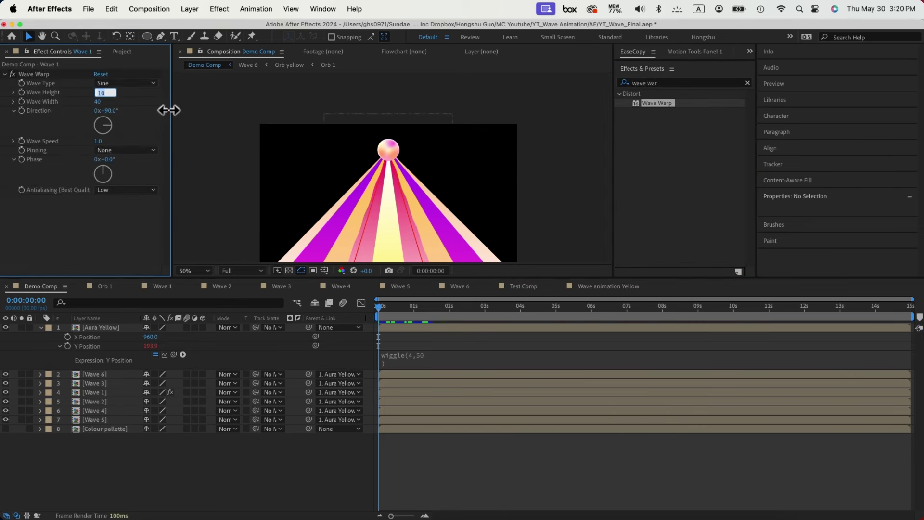
type("40")
key("Return")
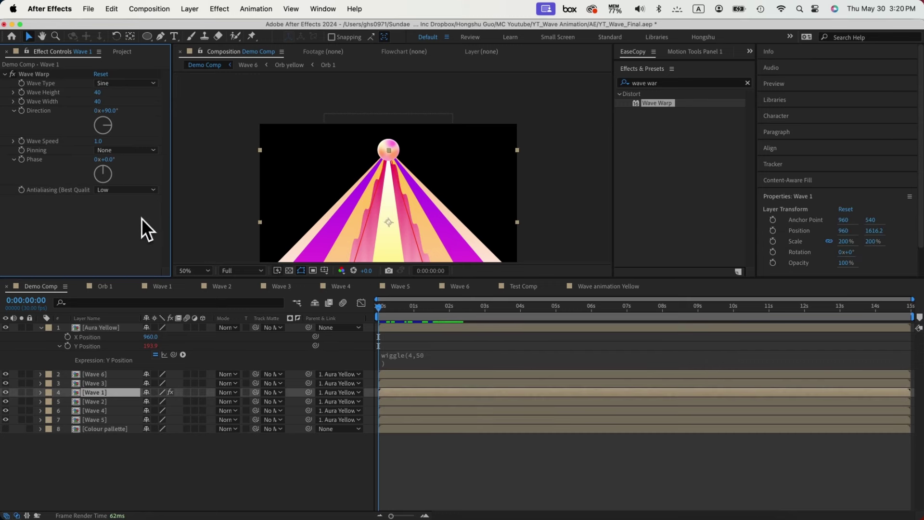
left_click(98, 102)
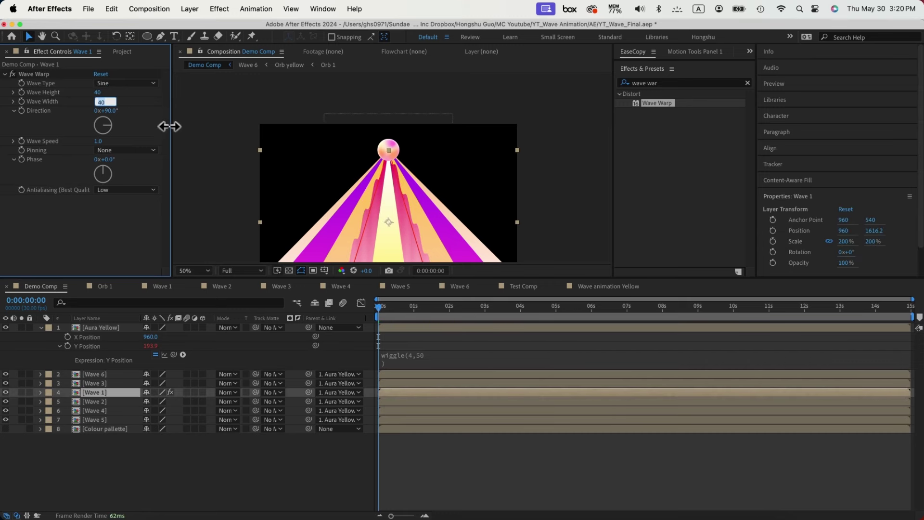
key("Return")
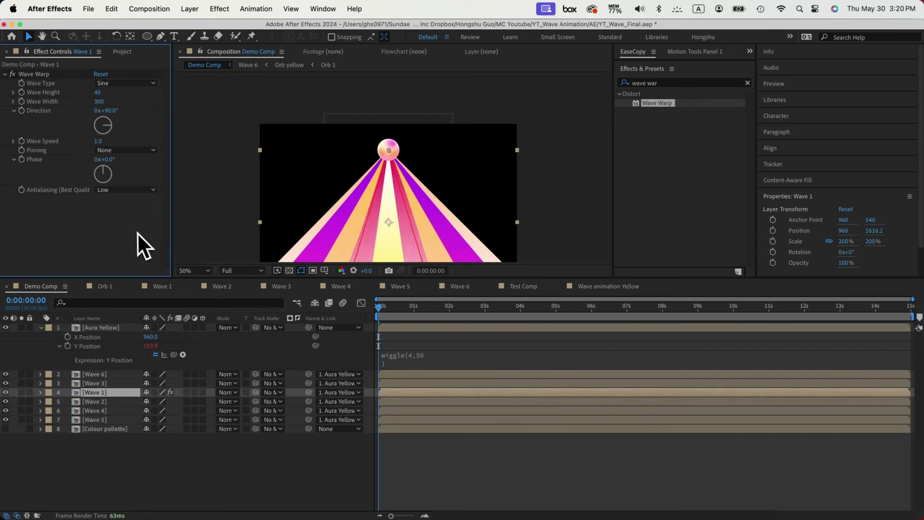
Step: Solo Wave 1 and Aura Yellow and preview the warp from the start
key("space")
left_click(21, 393)
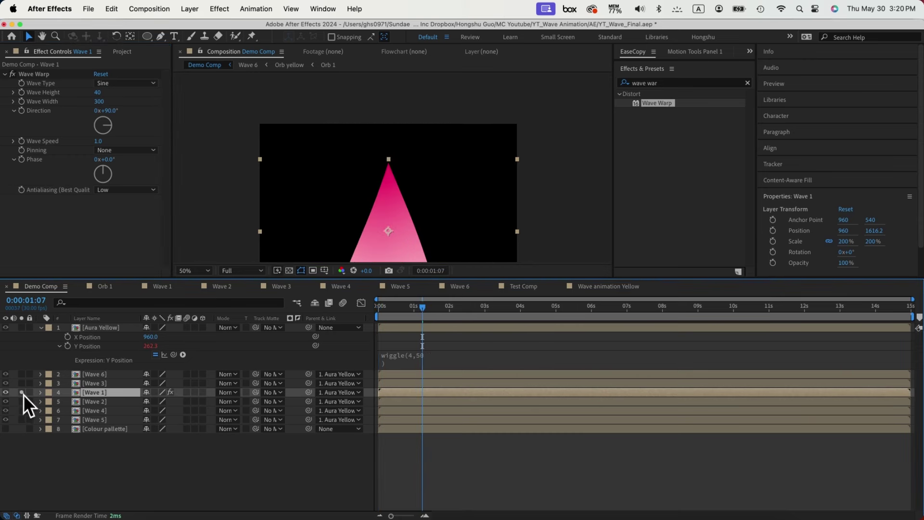
left_click(21, 328)
key("Home")
key("space")
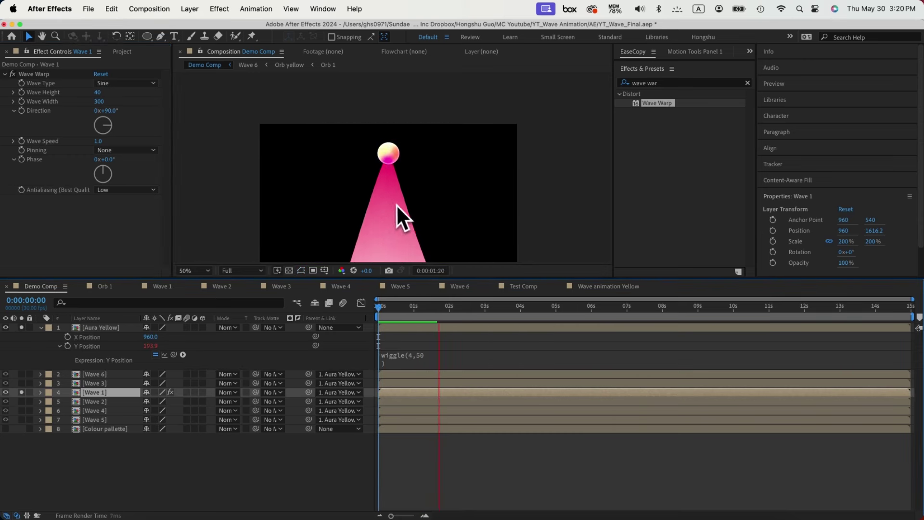
key("space")
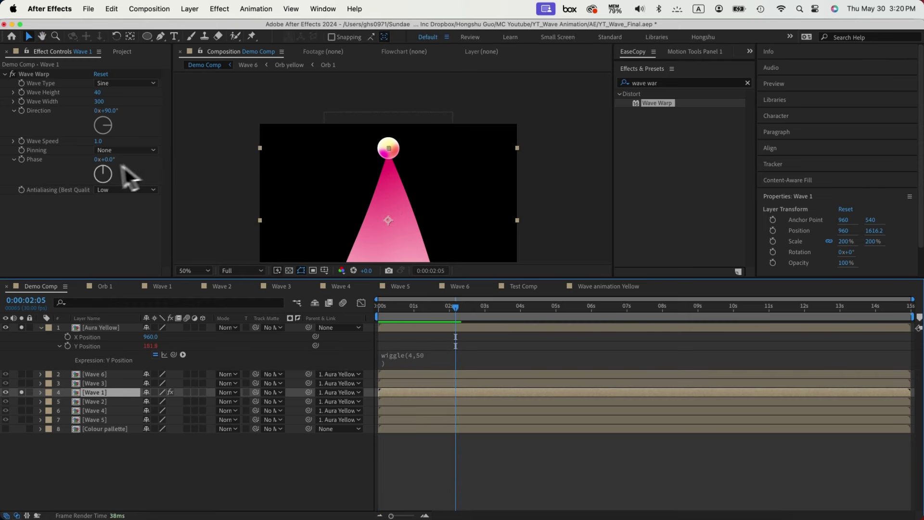
Step: Pin the Wave Warp at Top Edge, set wave speed 2, and preview
left_click(129, 150)
left_click(128, 216)
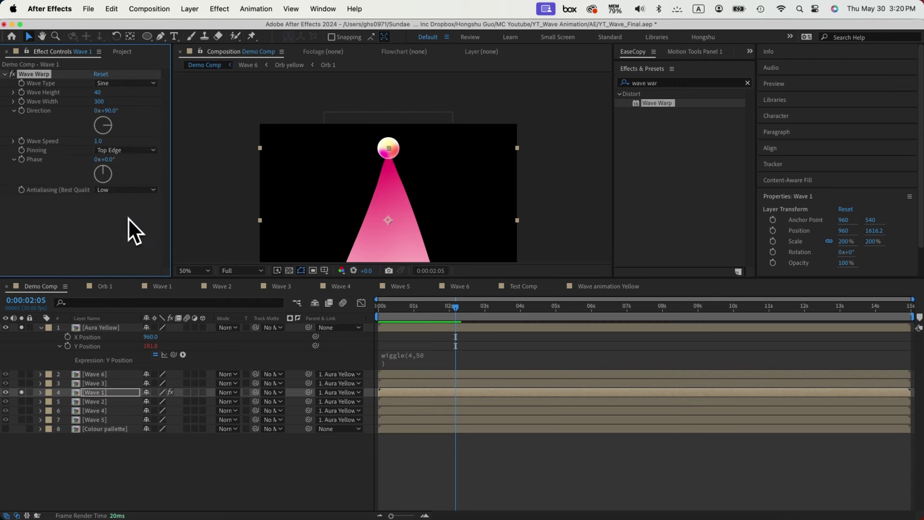
left_click(98, 142)
type("2")
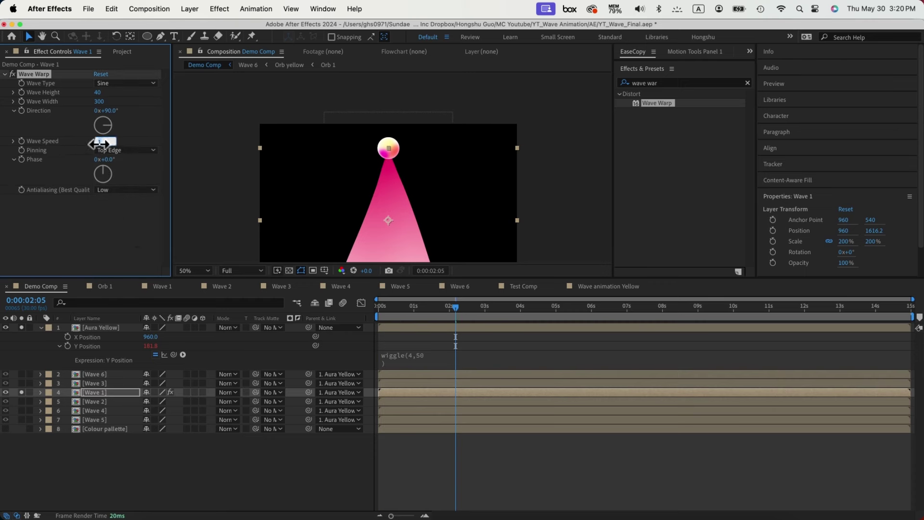
key("Return")
key("space")
key("space")
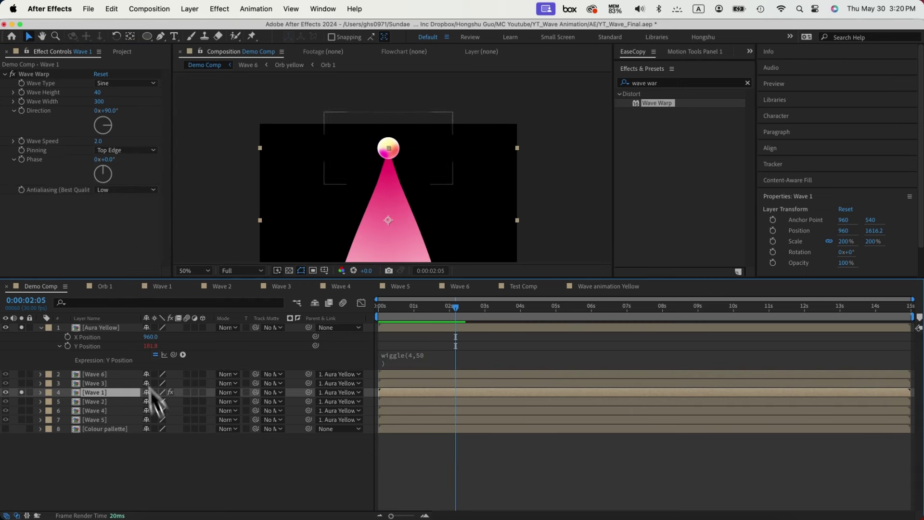
Step: Create a new adjustment layer named 'Mirror'
left_click(190, 9)
mouse_move(195, 29)
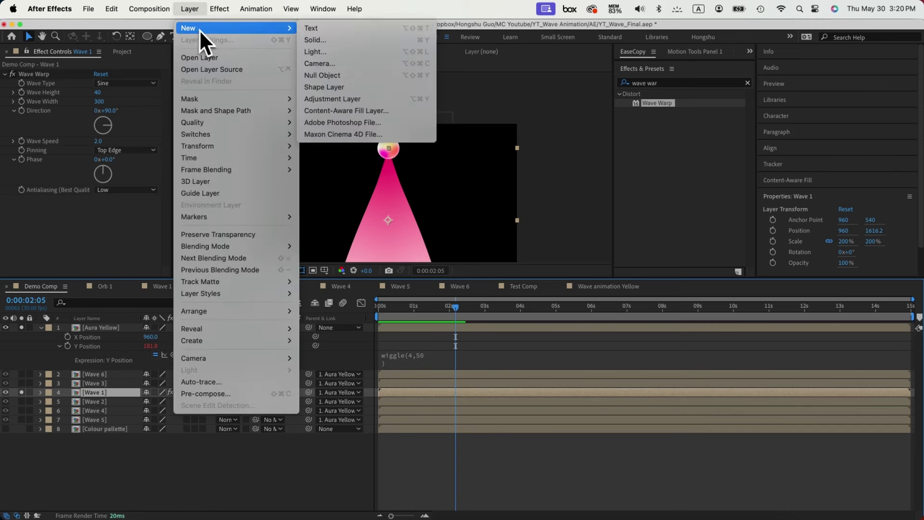
left_click(359, 100)
key("Return")
type("M")
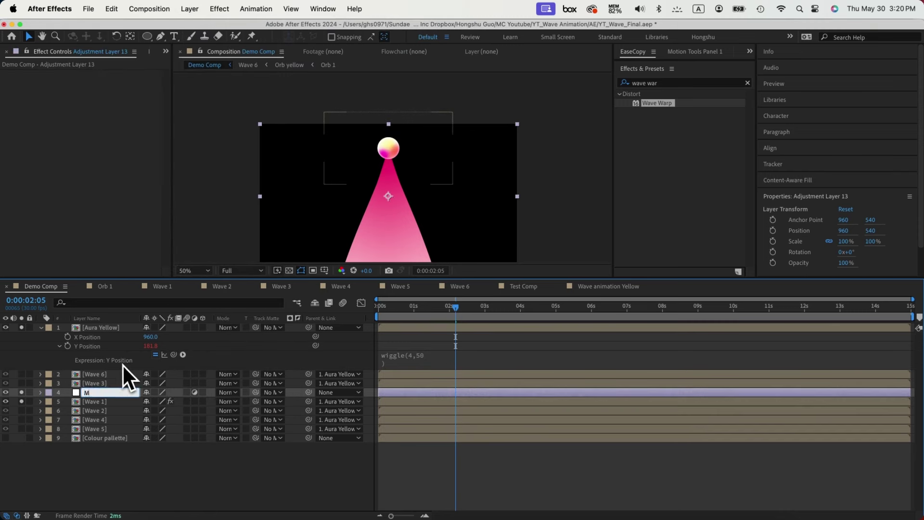
type("irror")
key("Return")
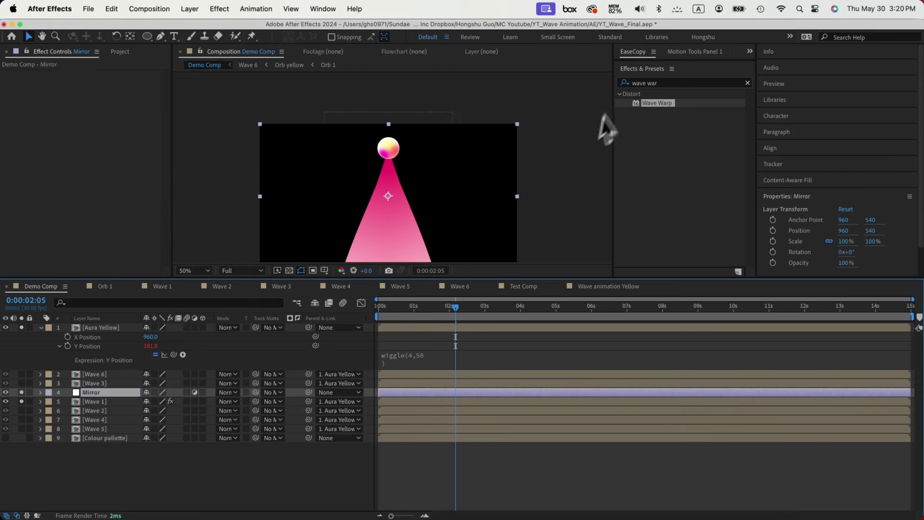
Step: Apply the Mirror effect with reflection centre 960, 540 and preview from the start
left_click(654, 83)
type("mirro")
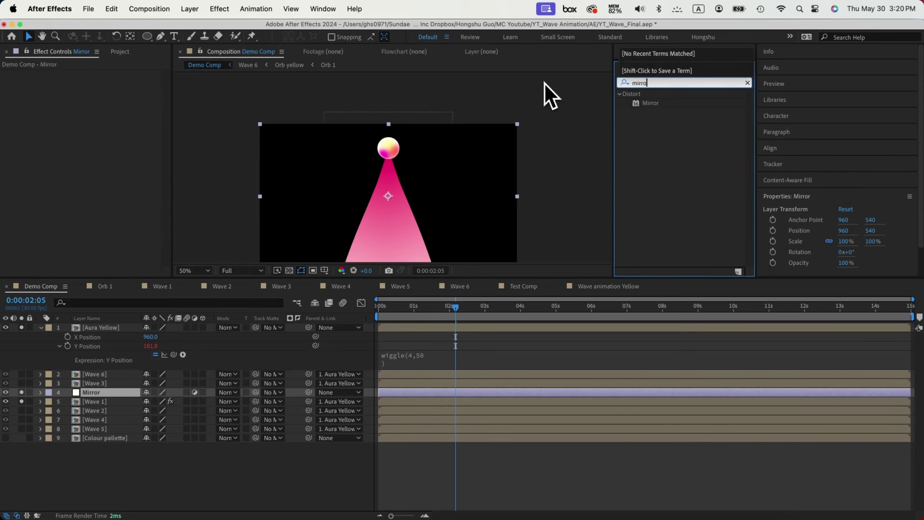
double_click(651, 103)
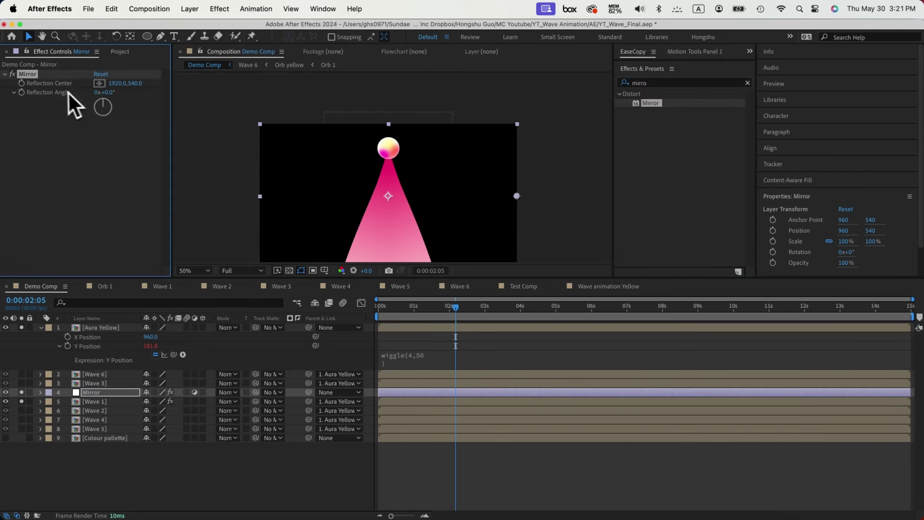
left_click(117, 84)
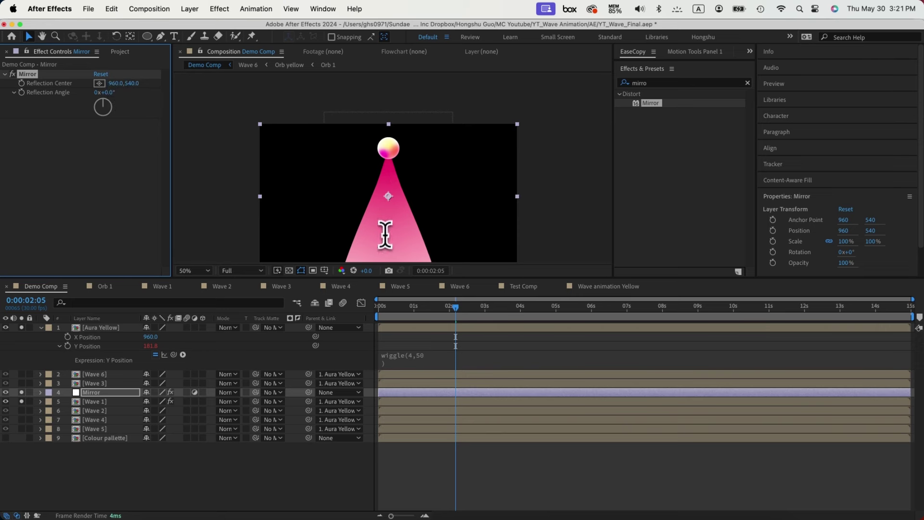
left_click(377, 309)
key("space")
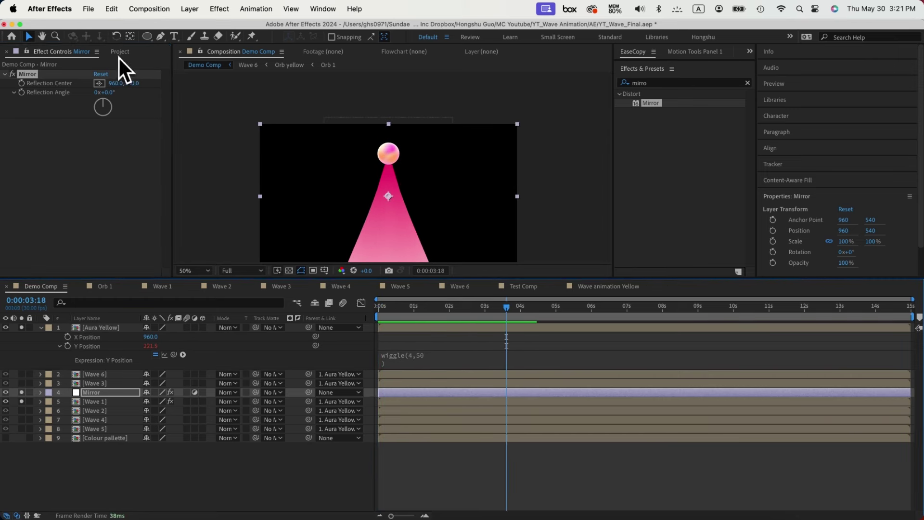
Step: Set Wave 1's Wave Warp direction to 180° and preview the flared pink cone
left_click(98, 402)
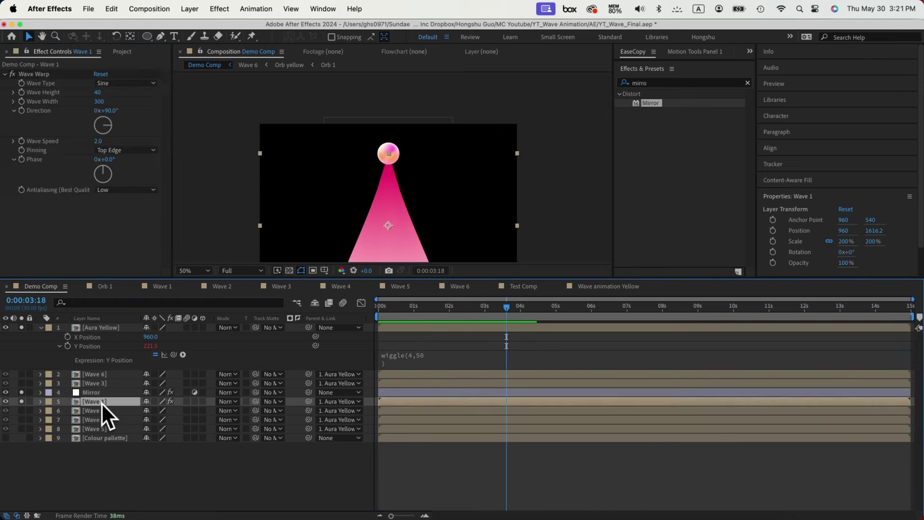
key("space")
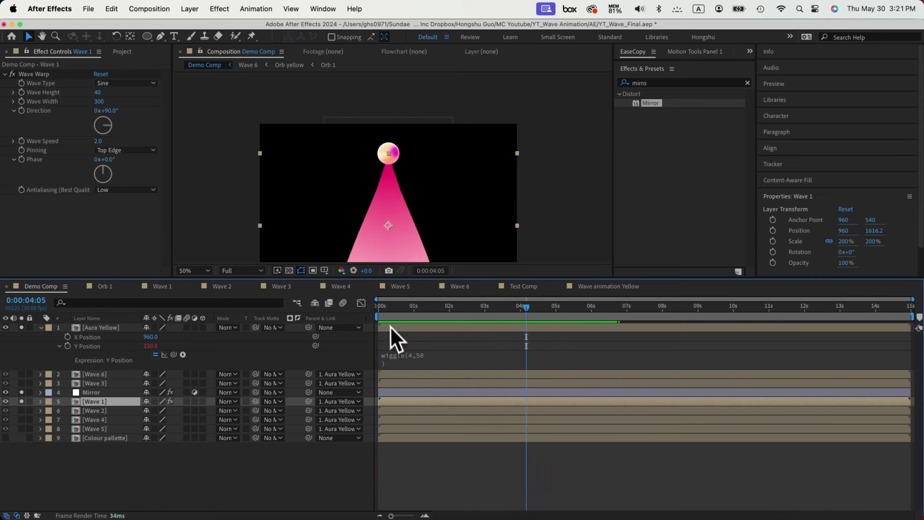
key("space")
key("space")
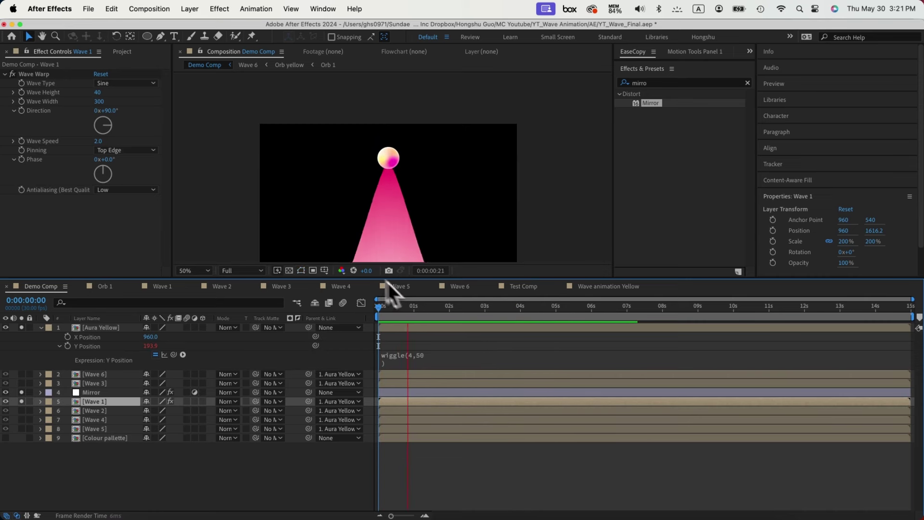
left_click(112, 111)
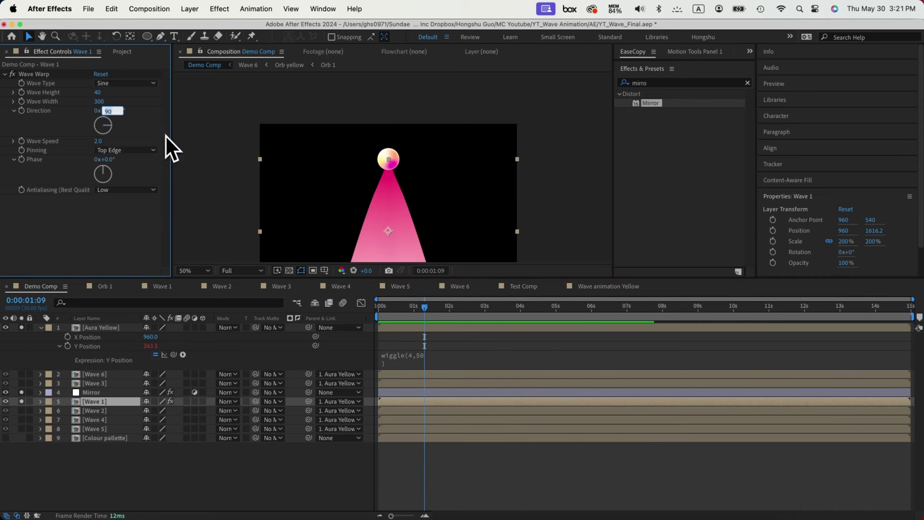
type("180")
key("Return")
left_click(372, 310)
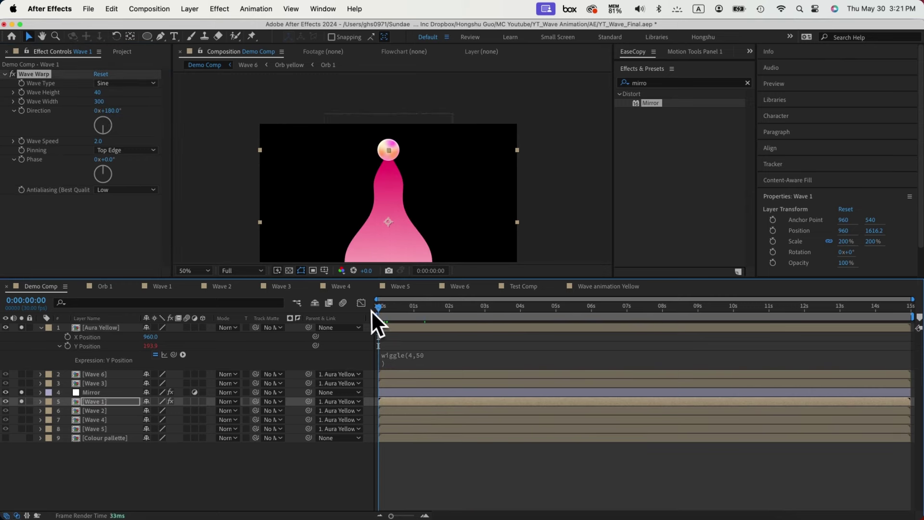
key("space")
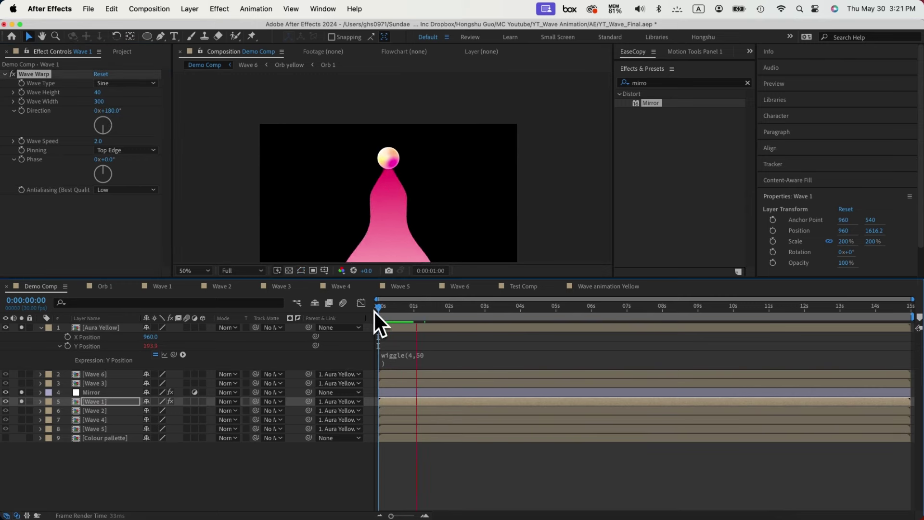
key("space")
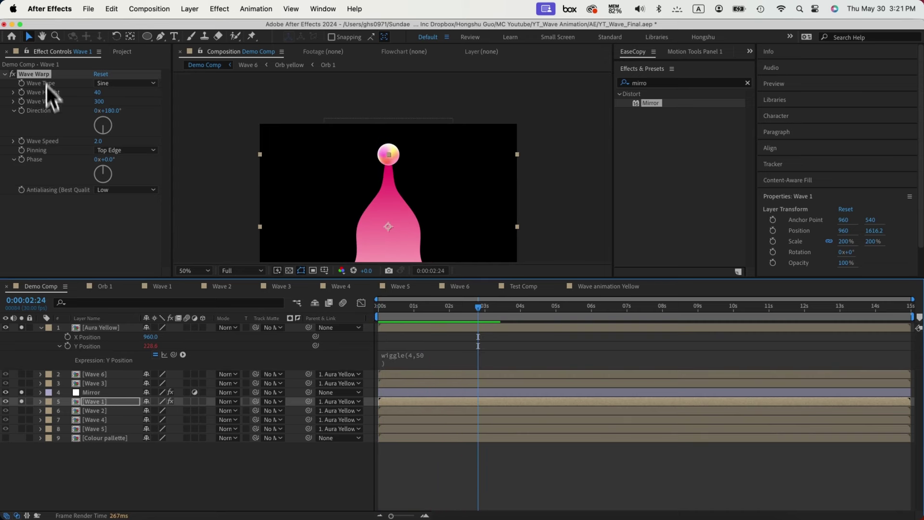
Step: Paste the Wave Warp onto the other wave layers and preview the full fan
key("cmd+v")
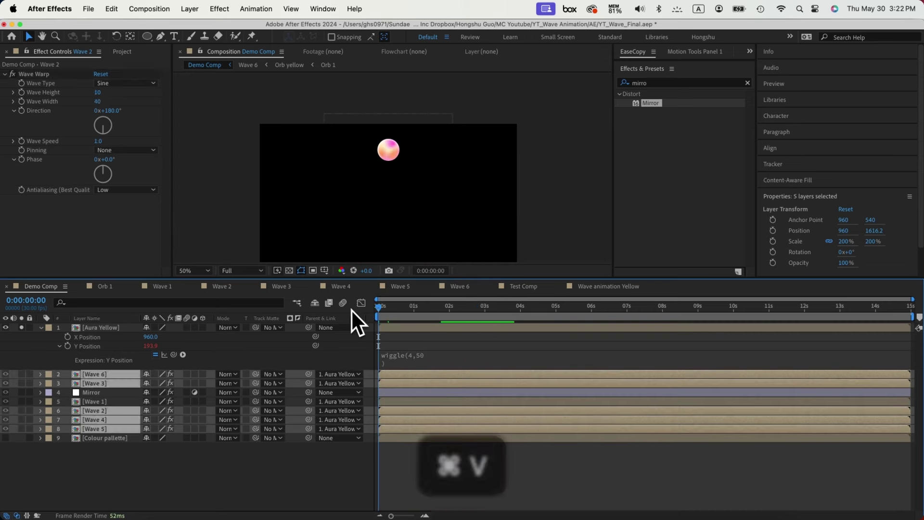
left_click(294, 453)
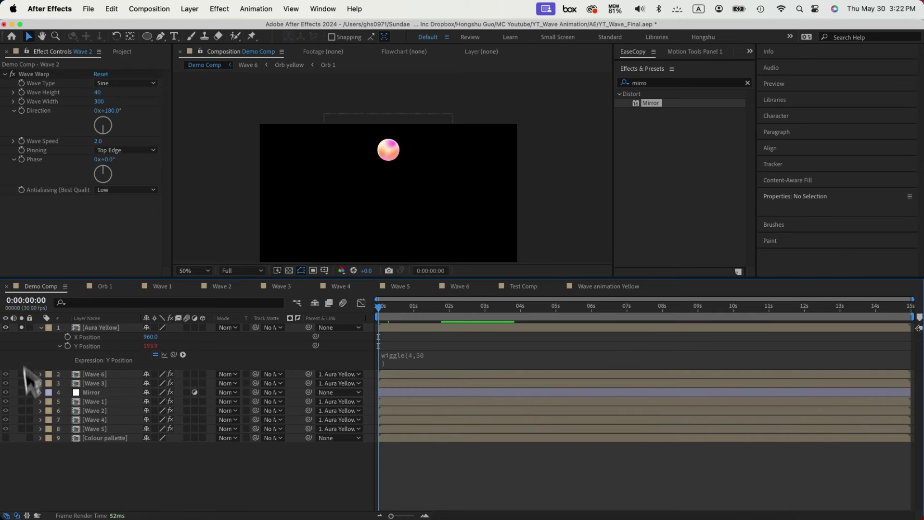
left_click(21, 328)
key("space")
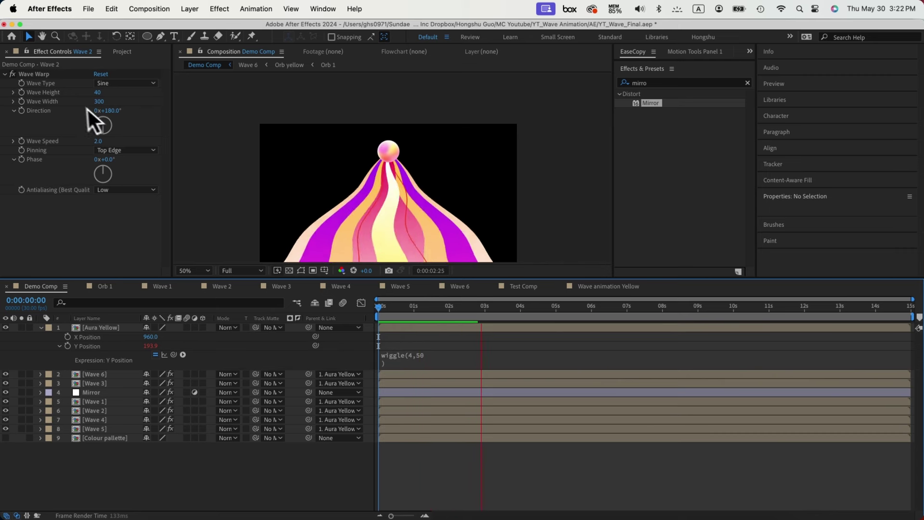
left_click(375, 310)
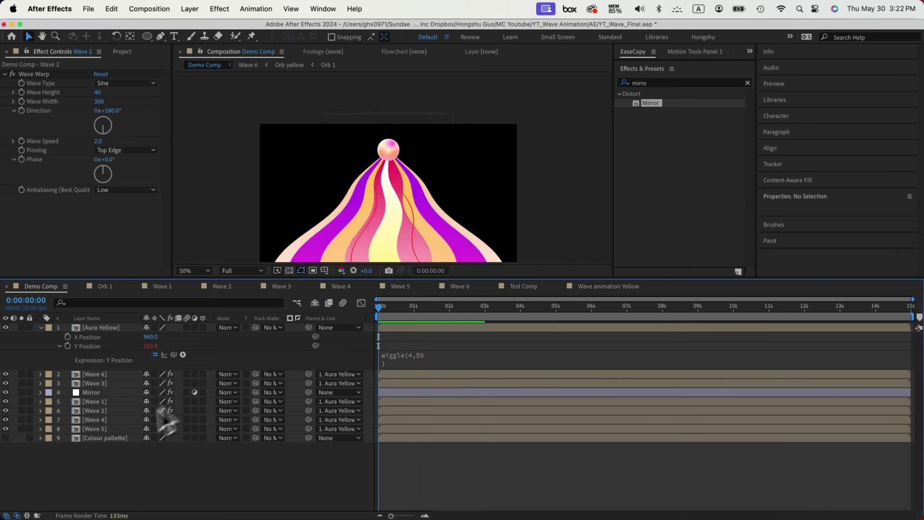
Step: Solo the orb, Wave 1 and Wave 2 layers, then move Mirror to the top and undo
left_click(105, 412)
left_click(21, 327)
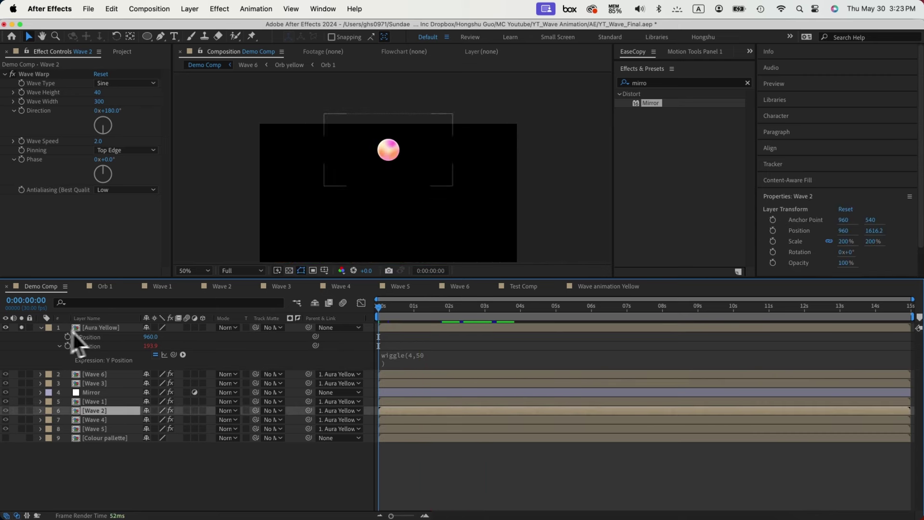
left_click(89, 402)
left_click(21, 401)
left_click(21, 410)
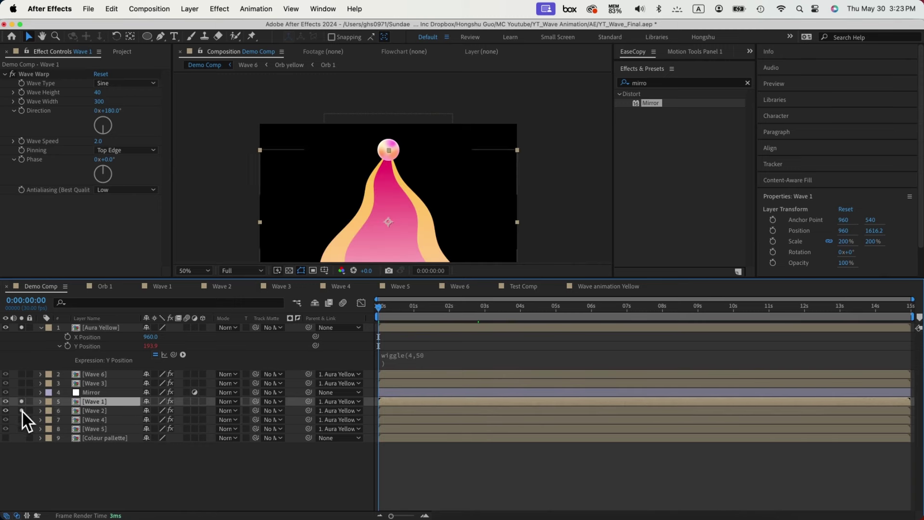
left_click(91, 393)
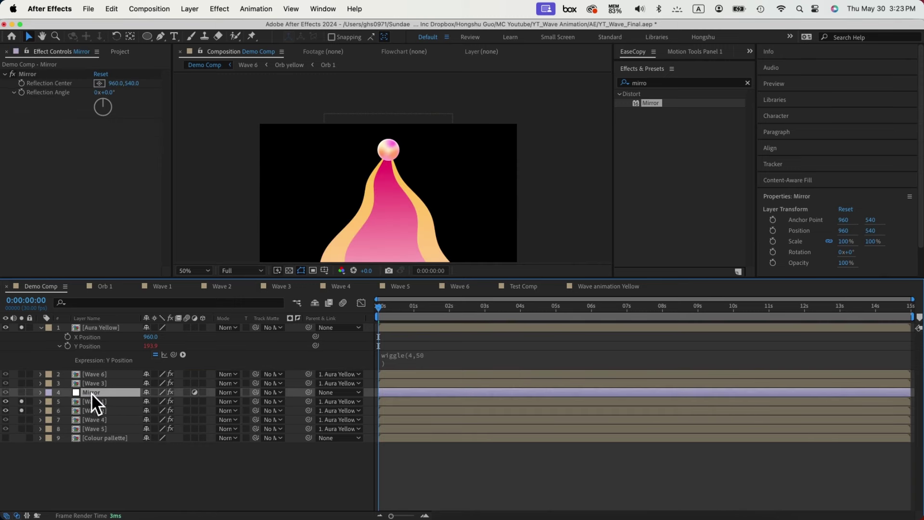
left_click_drag(91, 393, 97, 328)
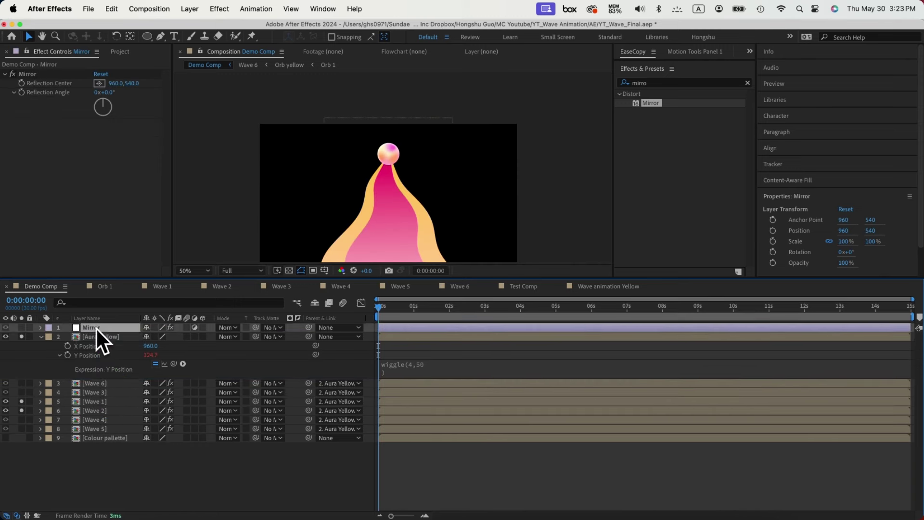
key("super+z")
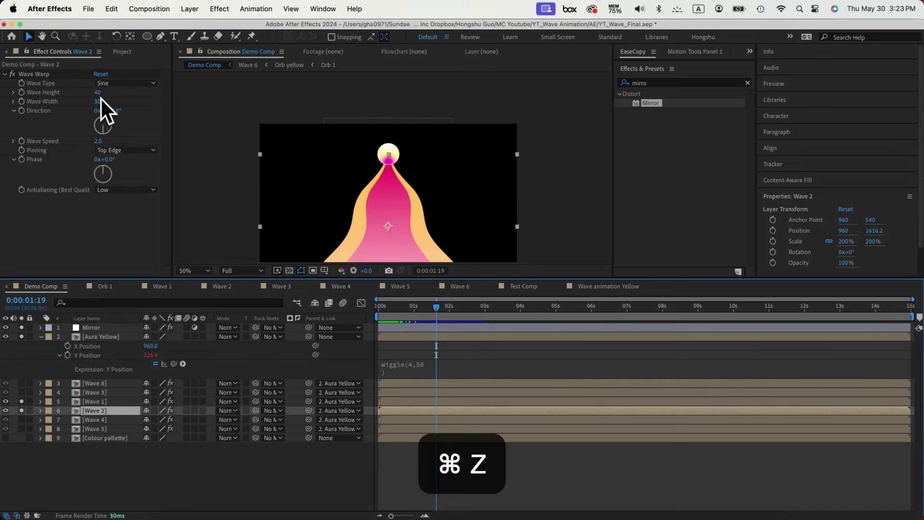
Step: Raise Wave 2's wave height to about 79 and set Wave 3's to -27
left_click_drag(98, 92, 119, 93)
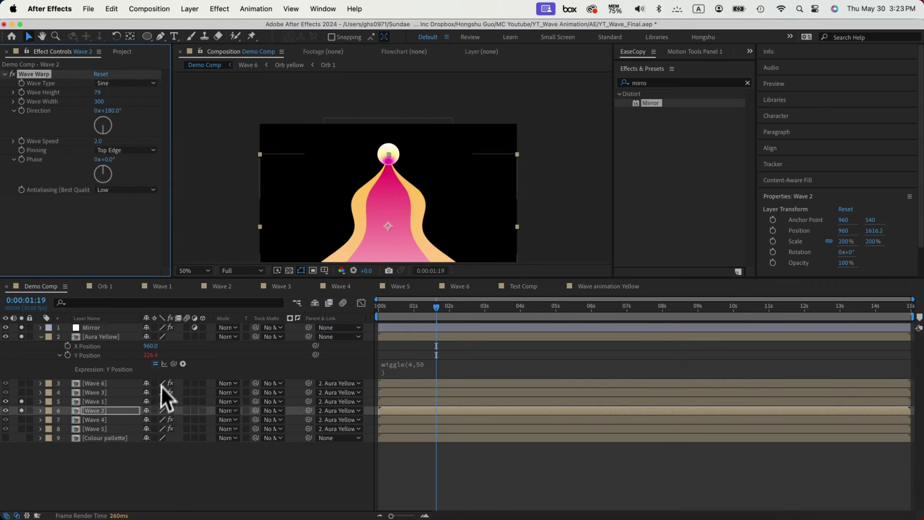
left_click(95, 392)
left_click(21, 392)
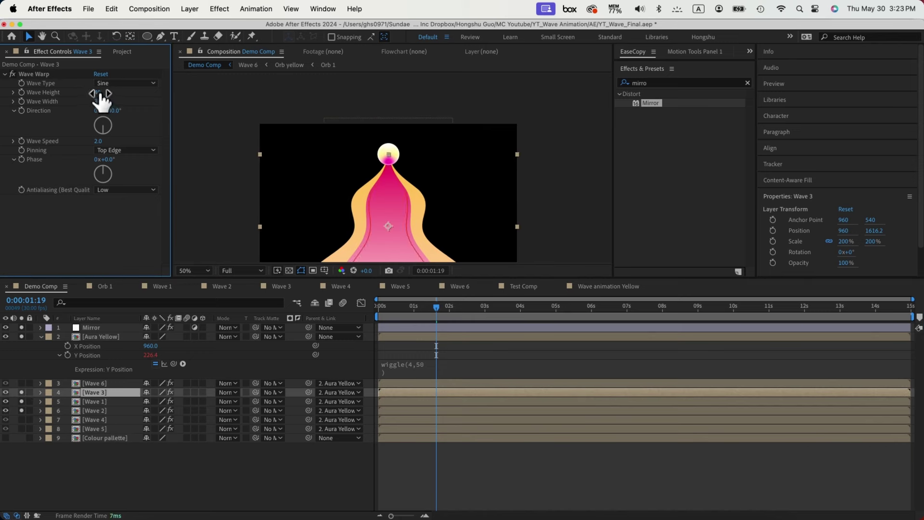
left_click_drag(100, 93, 58, 97)
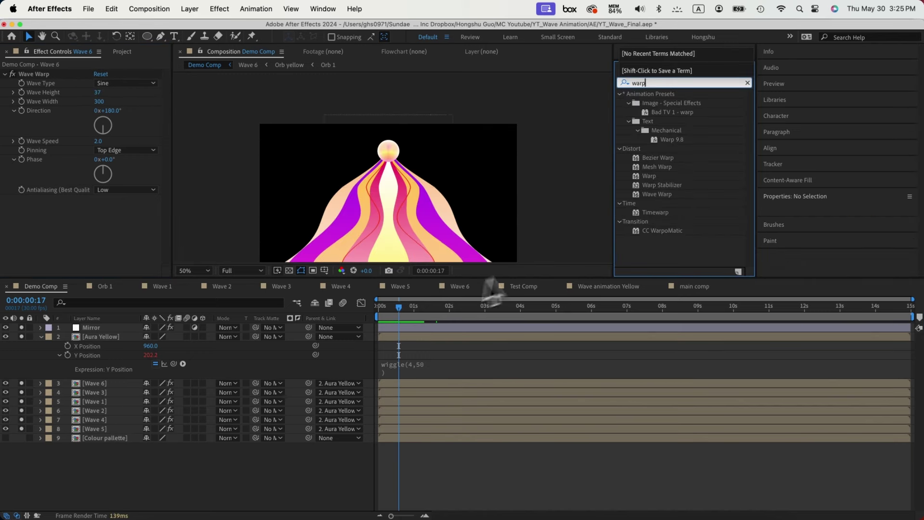
Step: Add a Warp effect to Wave 1: Bulge style, Vertical axis, bend 0, vertical distortion 54
left_click(95, 401)
double_click(652, 179)
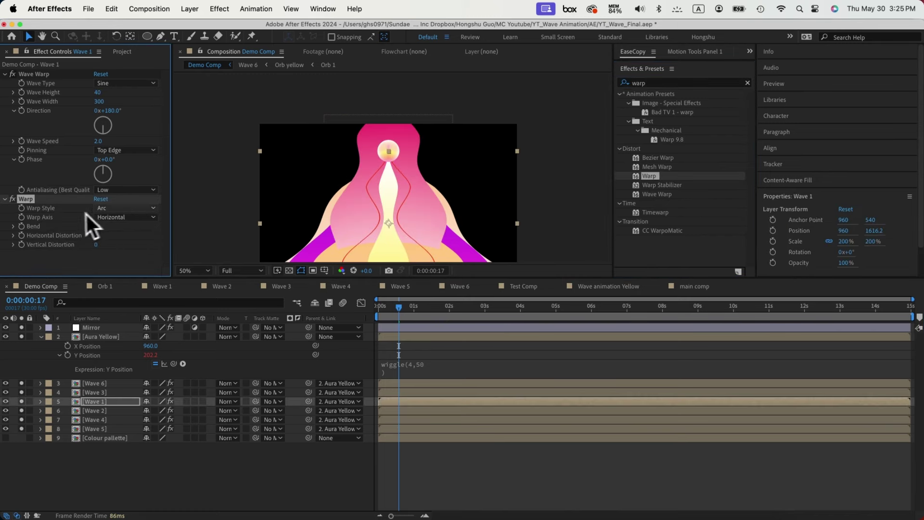
left_click(97, 226)
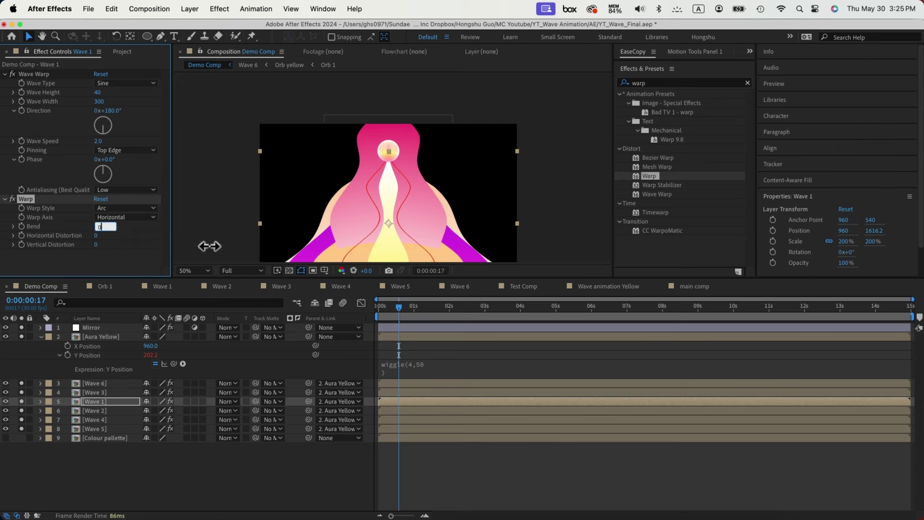
left_click(145, 261)
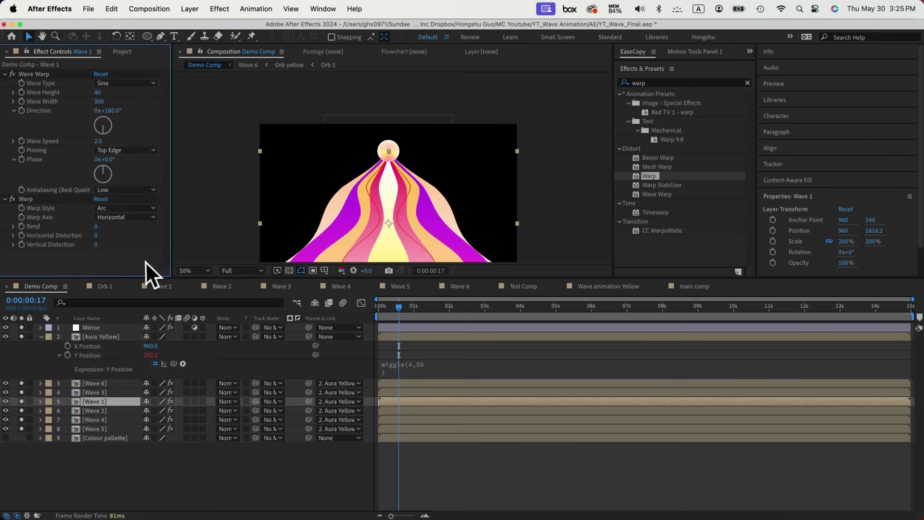
left_click(112, 210)
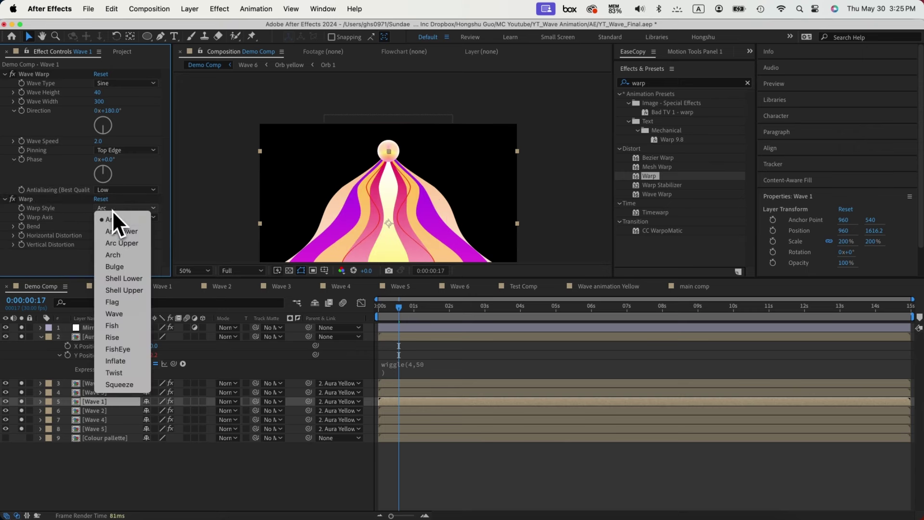
left_click(127, 267)
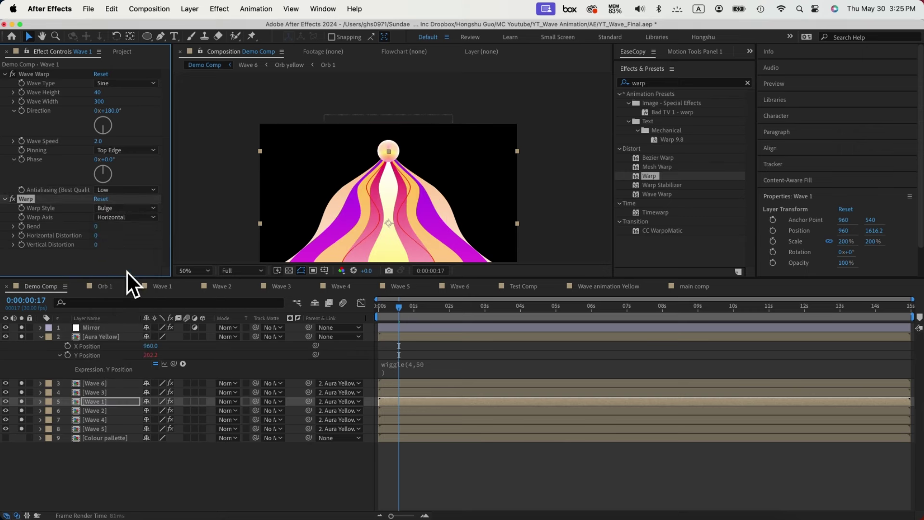
left_click(116, 219)
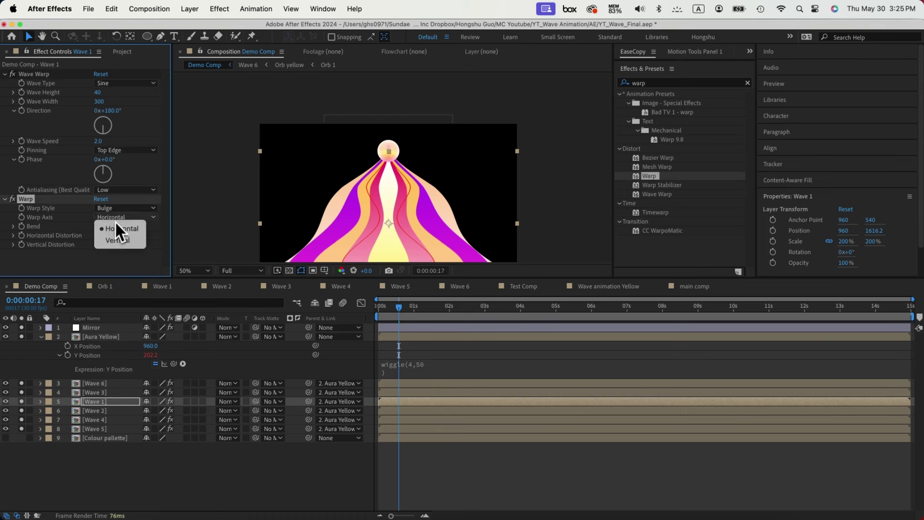
left_click(120, 238)
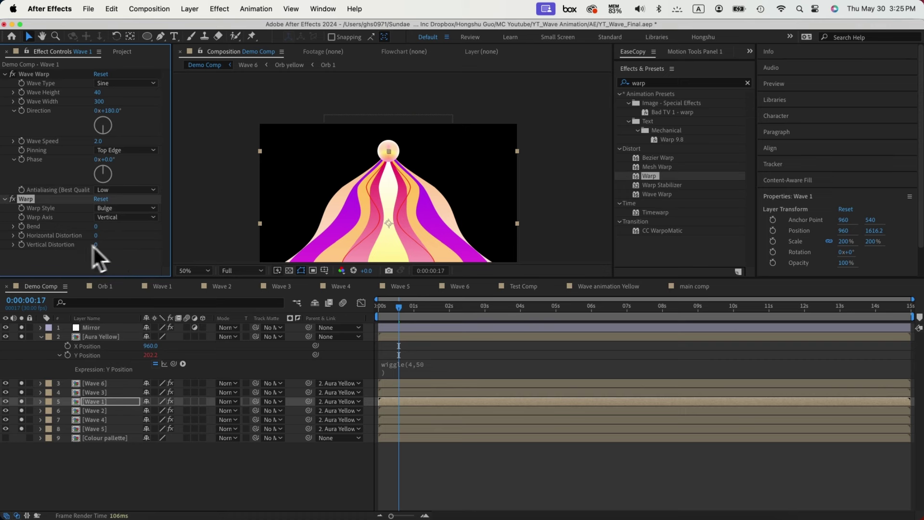
mouse_move(93, 249)
left_mouse_down()
mouse_move(118, 247)
mouse_move(84, 247)
mouse_move(93, 246)
left_mouse_up()
left_click_drag(100, 246, 134, 246)
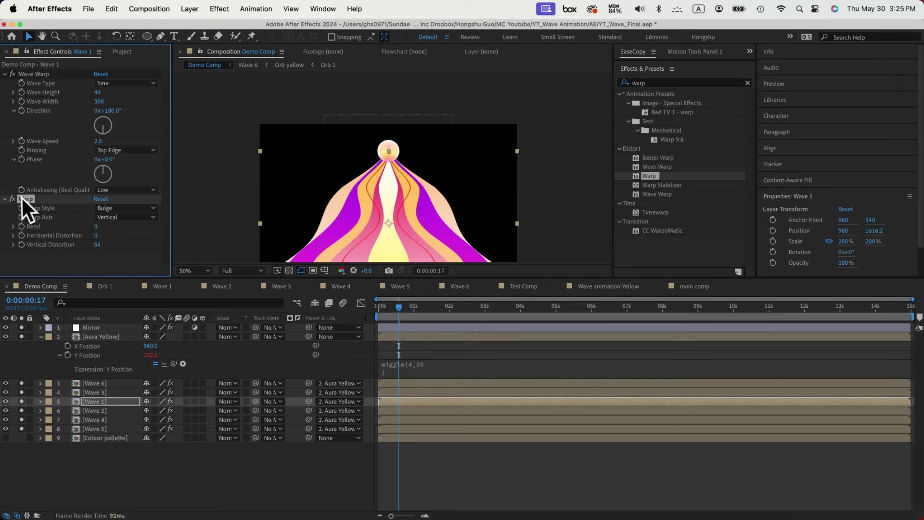
Step: Paste Wave 1's Warp onto the other wave layers, giving Wave 6 a vertical distortion of 69
key("super+c")
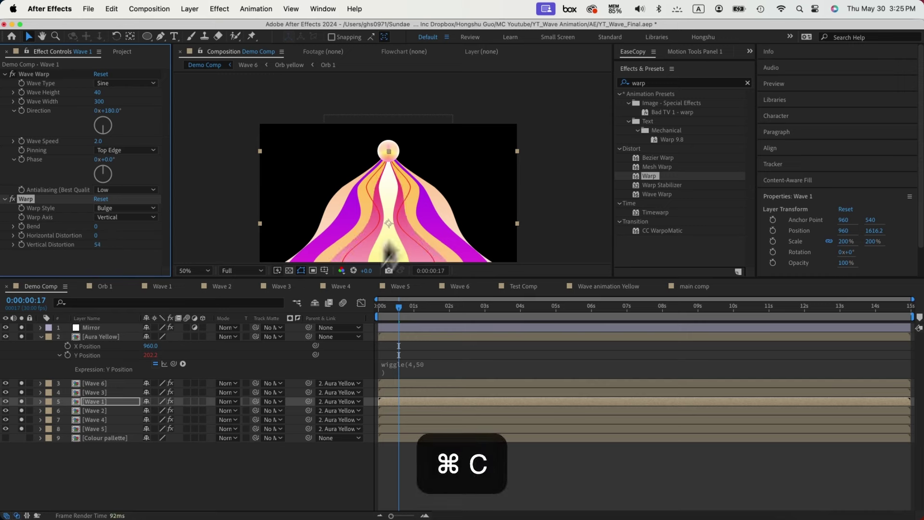
left_click(108, 421)
key("super+v")
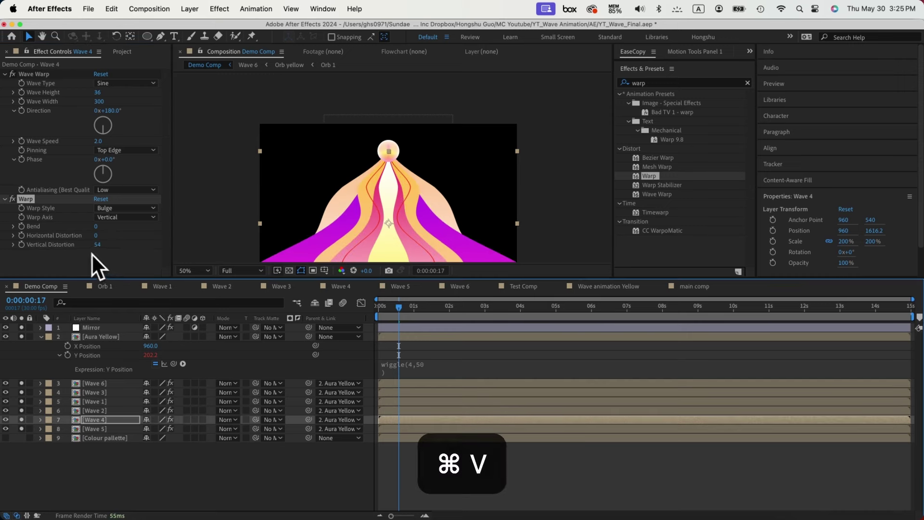
left_click(92, 248)
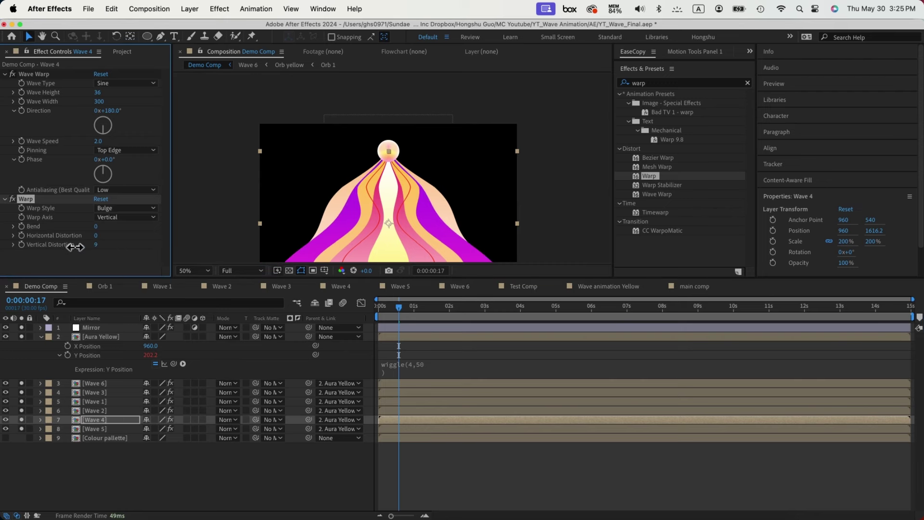
key("KP_4")
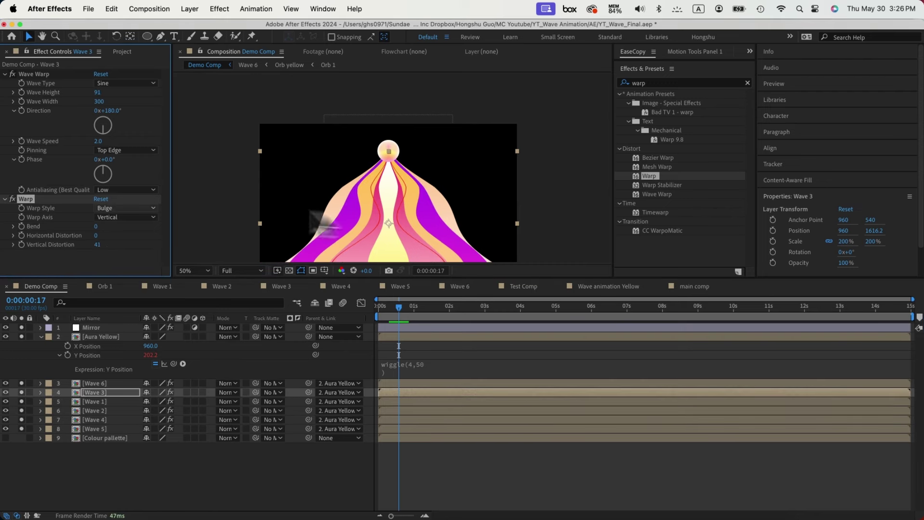
key("KP_3")
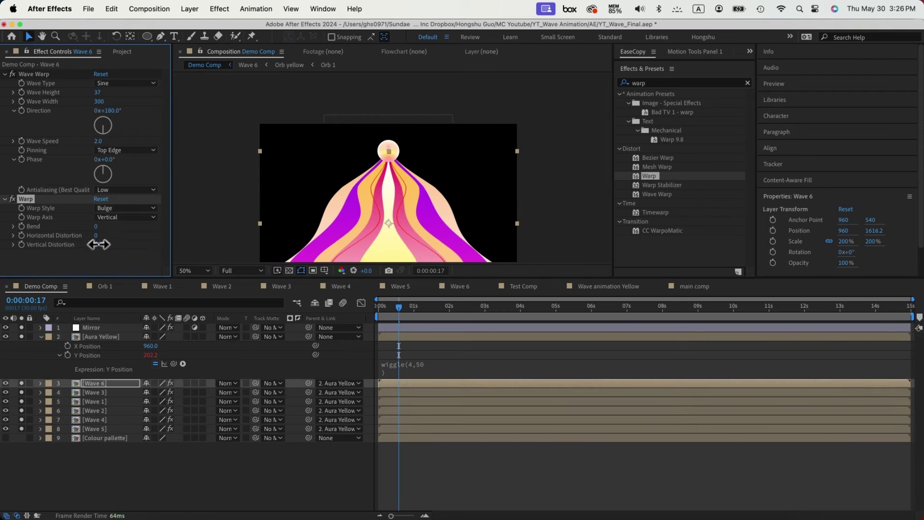
left_click_drag(99, 244, 111, 218)
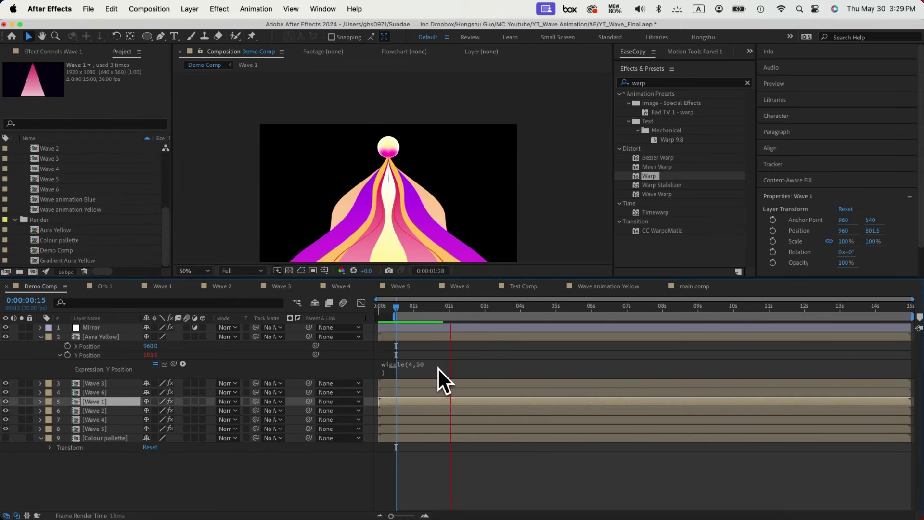
Step: Move Mirror directly below Aura Yellow and scrub to 0:00:01:12 to check the waves
key("space")
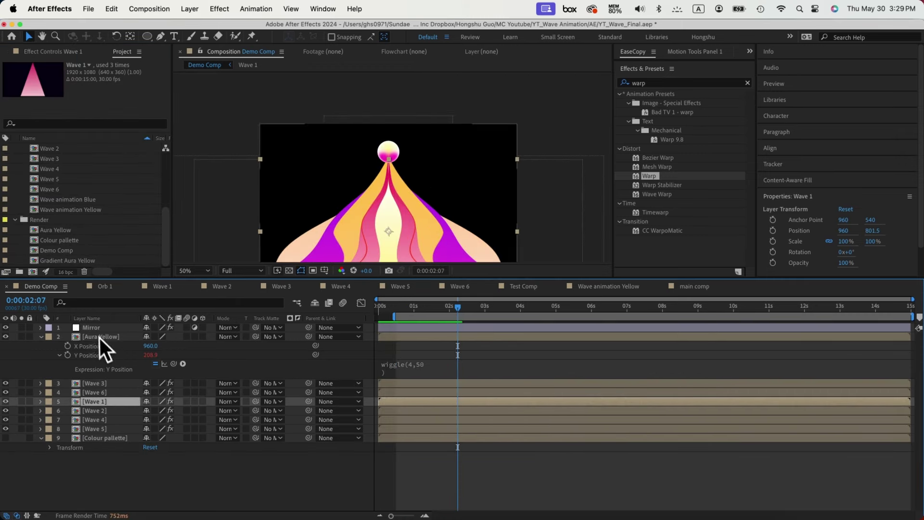
left_click_drag(93, 328, 97, 356)
left_click(403, 307)
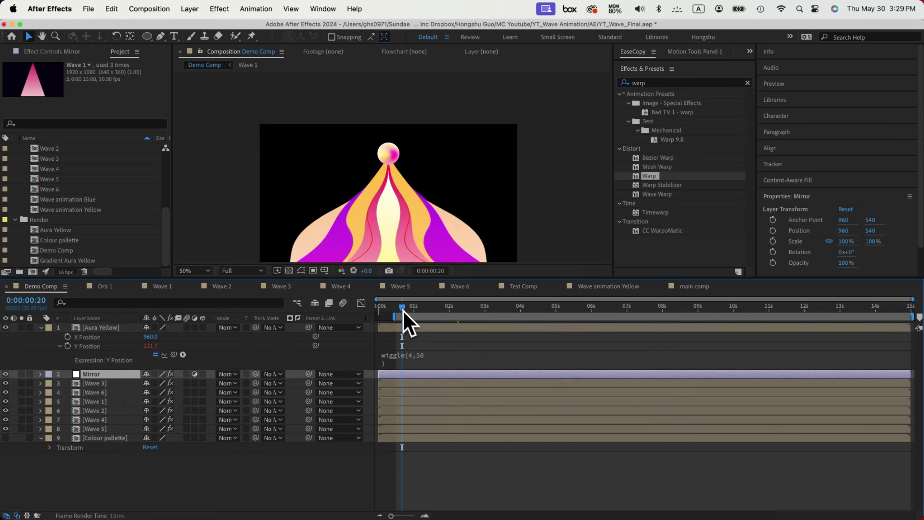
left_click_drag(403, 308, 429, 308)
left_click(80, 385)
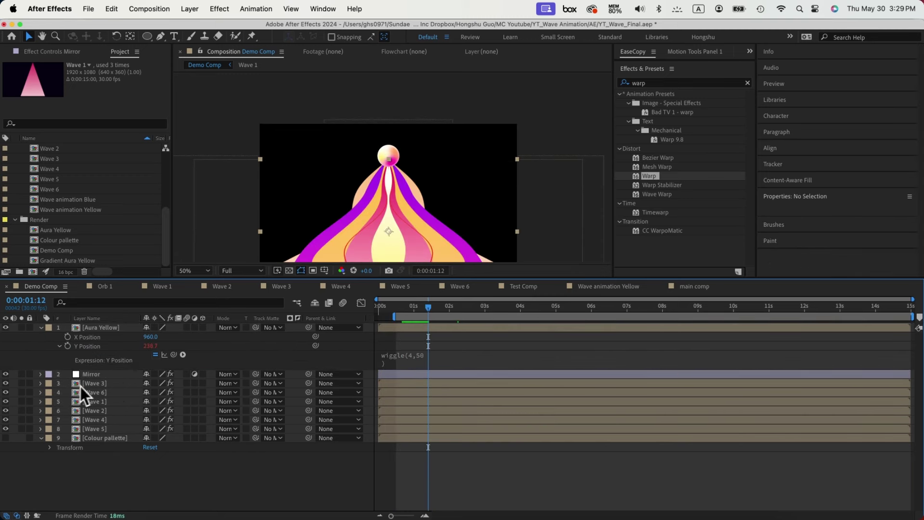
left_click(41, 385)
Step: Copy the Gradient Aura Yellow layer styles from inside the Aura Yellow precomp
double_click(94, 328)
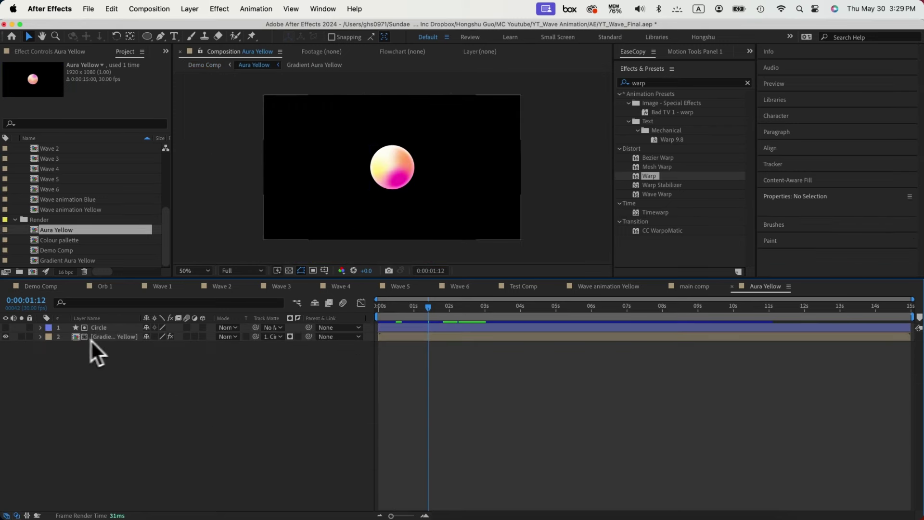
left_click(41, 337)
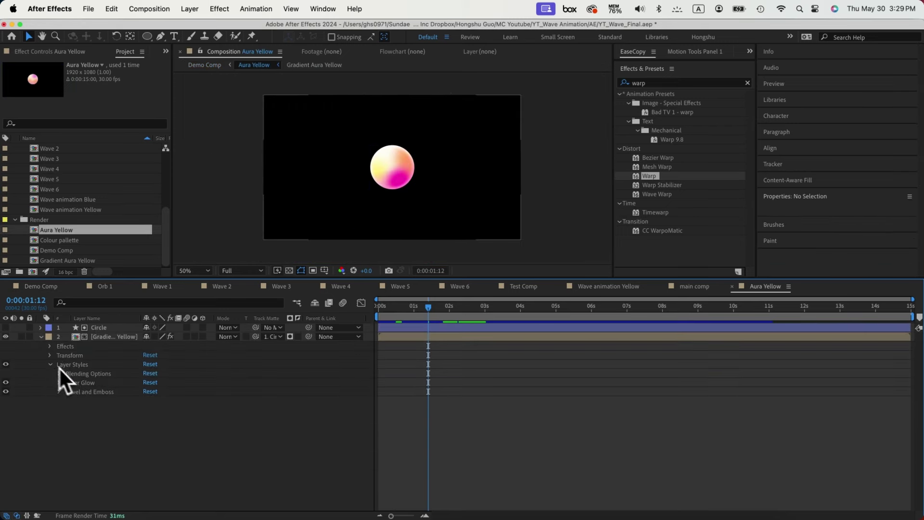
left_click(77, 369)
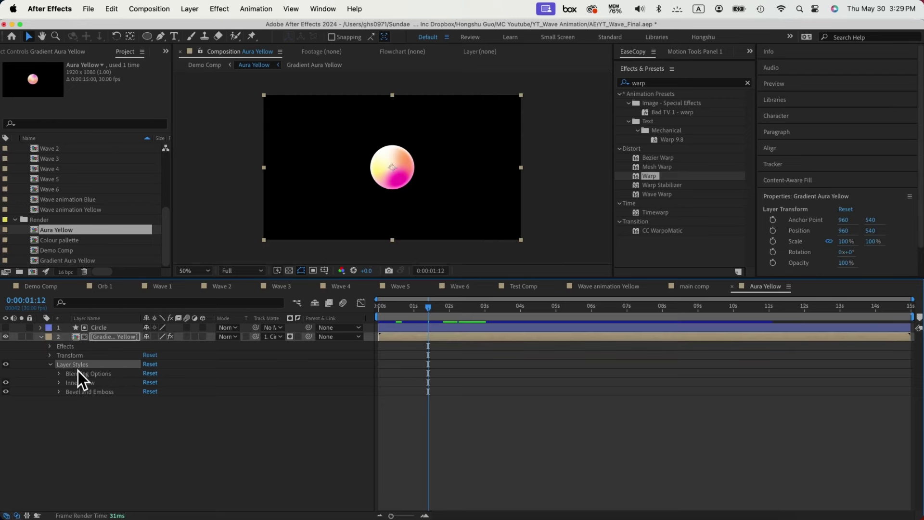
key("super+c")
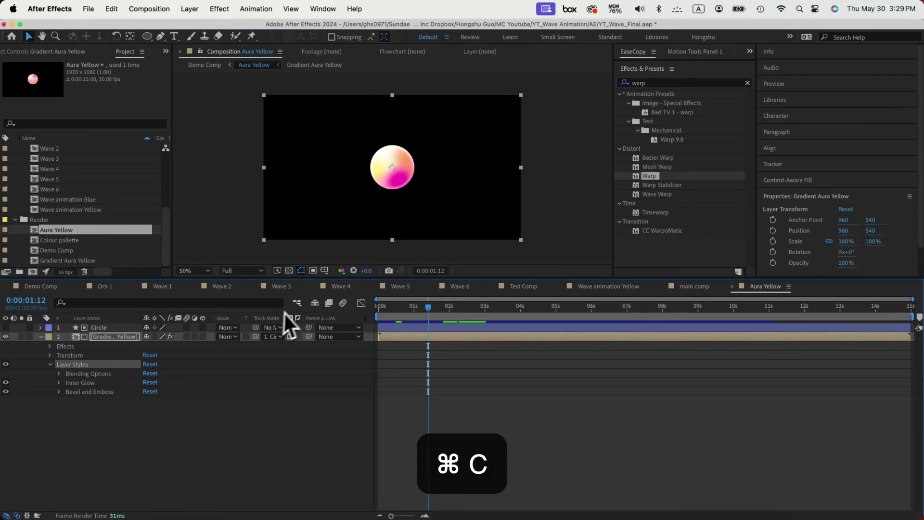
left_click(297, 303)
left_click(250, 306)
Step: Paste the orb's Inner Glow and Bevel and Emboss styles onto Wave 1, with bevel size 50
left_click(95, 434)
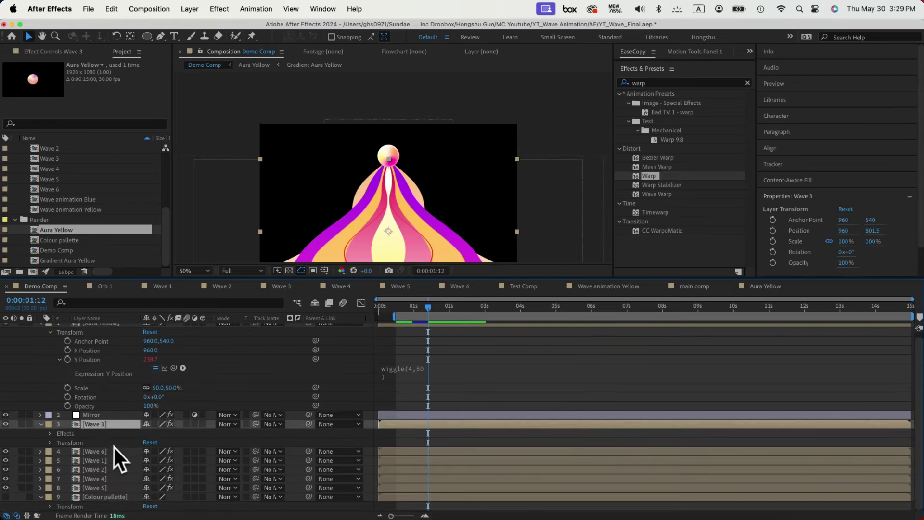
left_click(96, 460)
key("super+v")
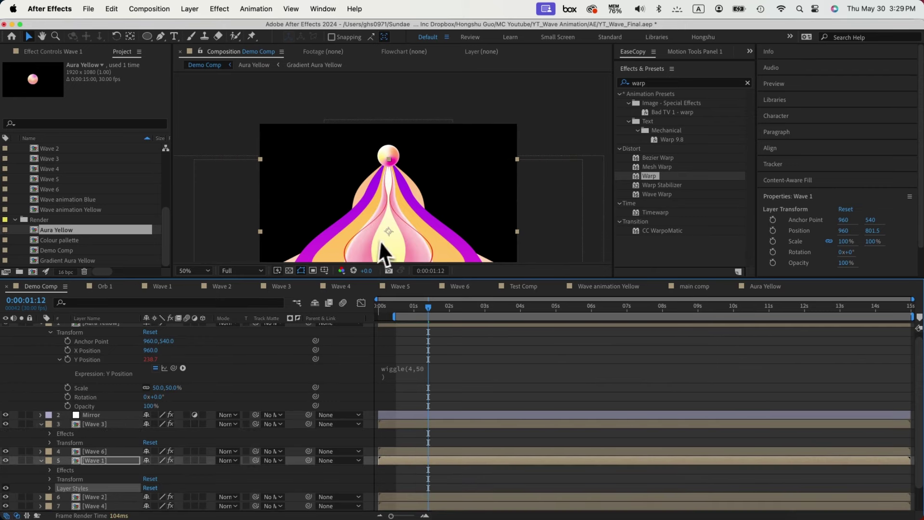
left_click(50, 488)
scroll(52, 464, "down", 3)
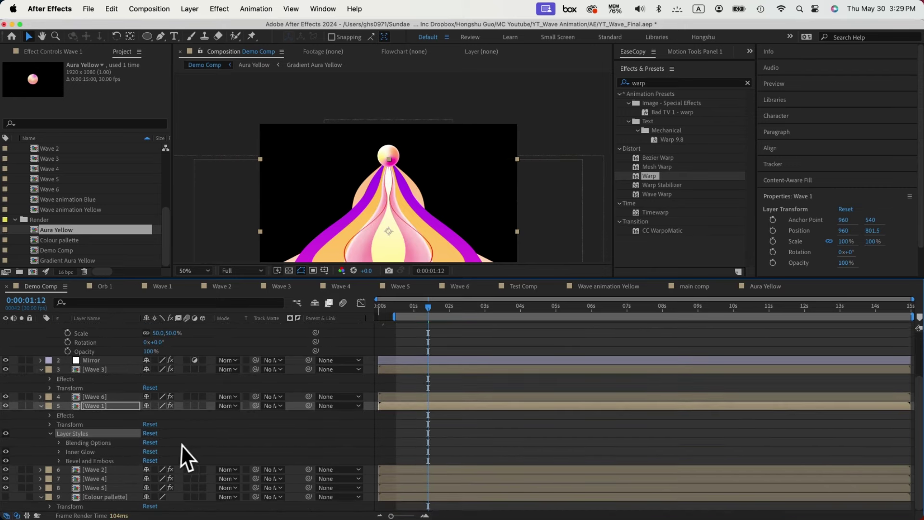
left_click(59, 461)
scroll(232, 437, "down", 7)
scroll(195, 414, "up", 1)
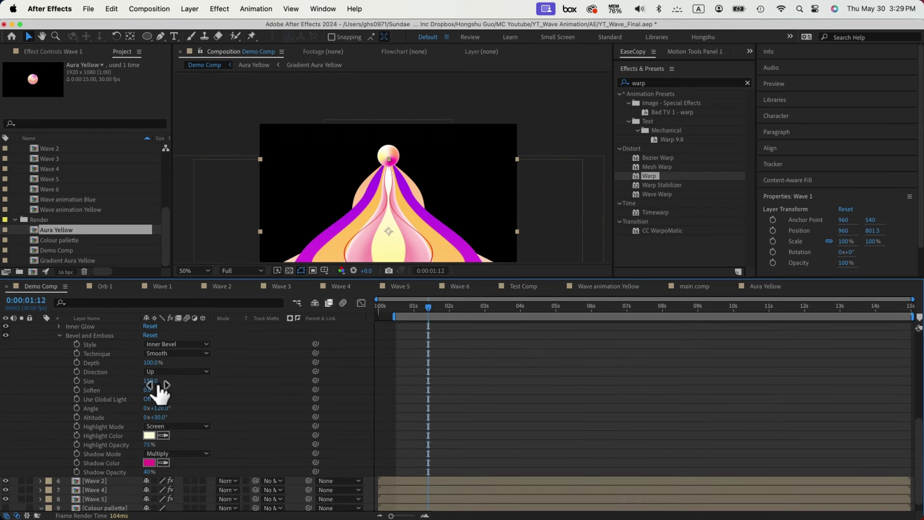
left_click(237, 400)
scroll(117, 385, "up", 7)
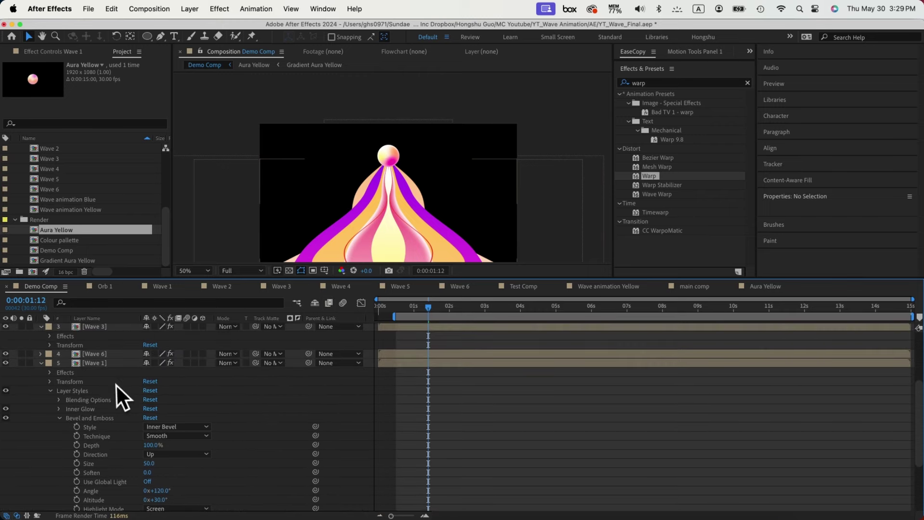
left_click(50, 392)
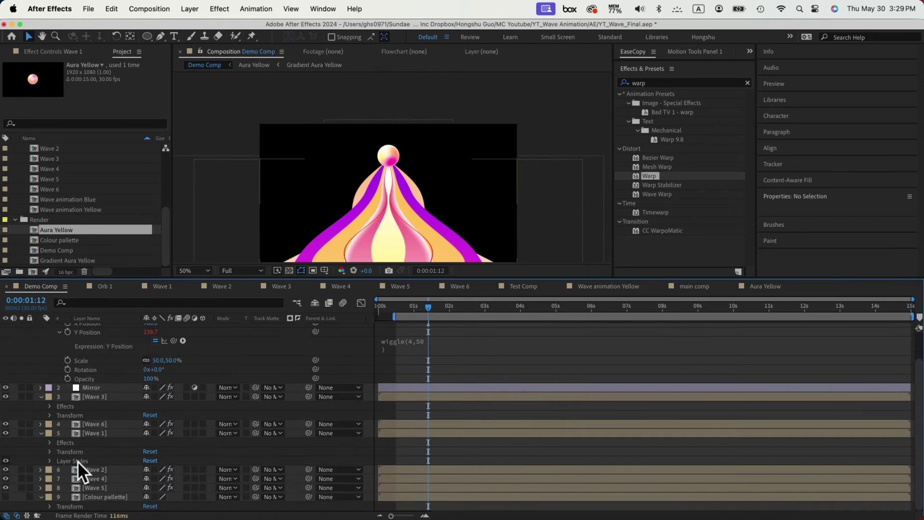
Step: Copy Wave 1's layer styles onto Waves 2 through 6 and preview the result
left_click(77, 461)
key("super+c")
left_click(101, 425)
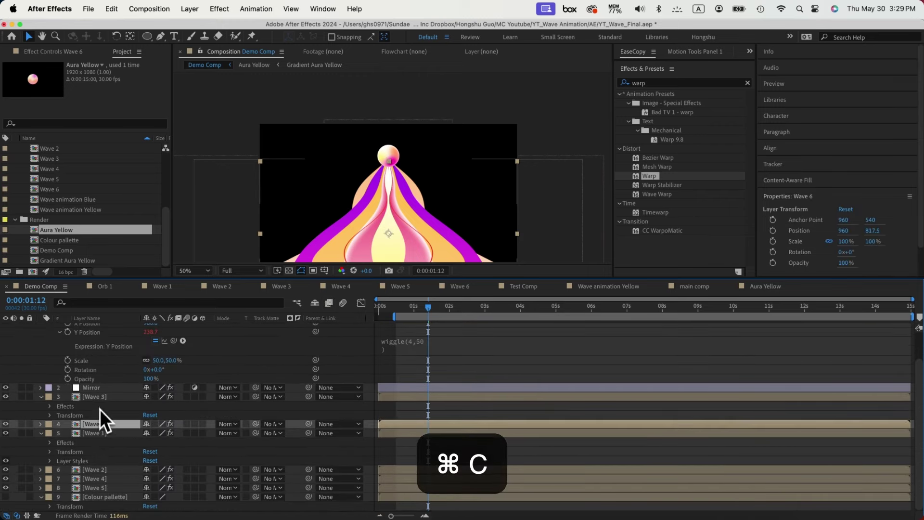
left_click(99, 396, "super")
left_click(107, 469, "super")
left_click(102, 479, "super")
left_click(100, 487, "super")
key("super+v")
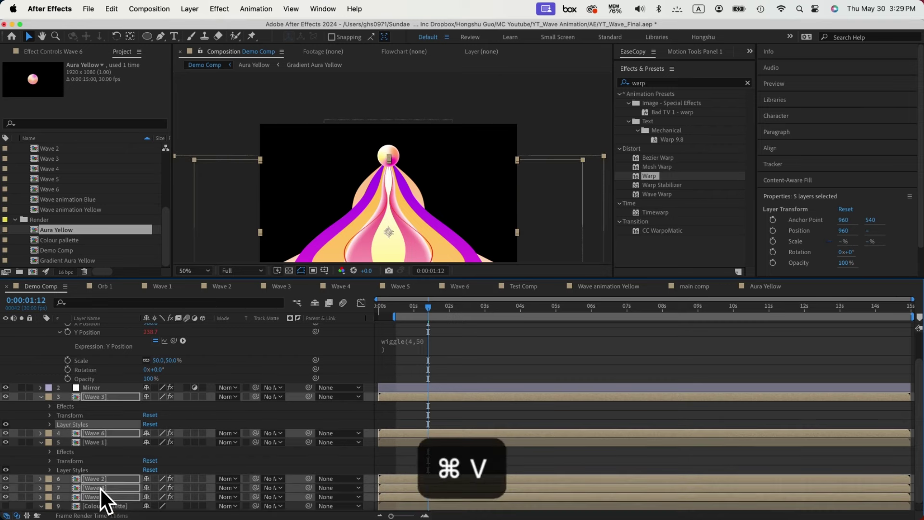
left_click(397, 306)
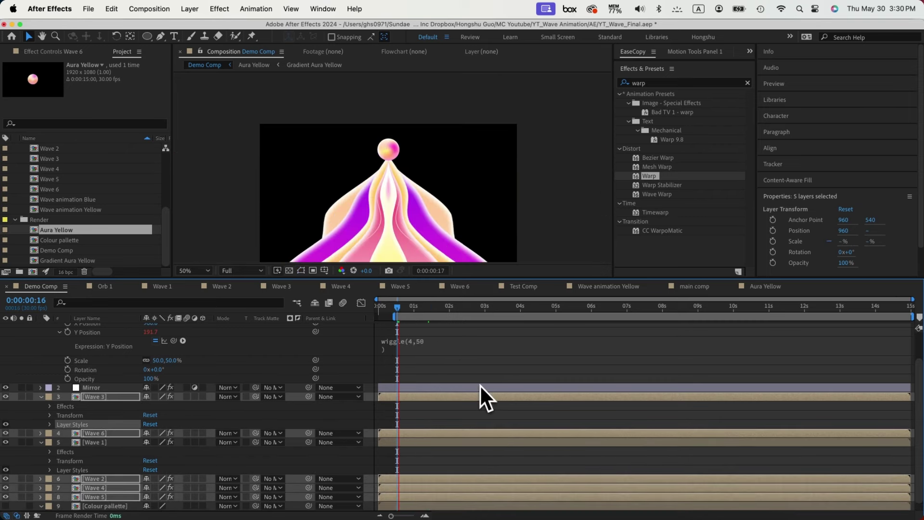
key("space")
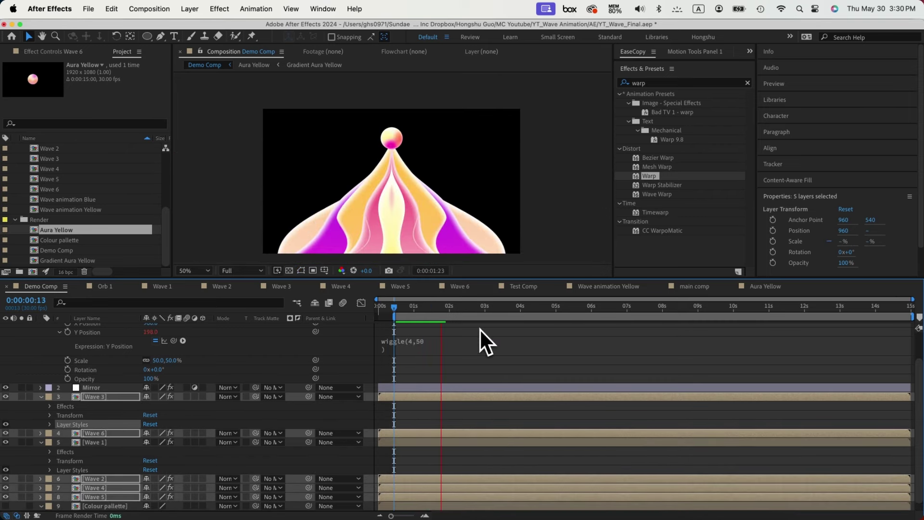
key("super+z")
Step: Add the Orb blue and Orb yellow footage to Demo Comp and scale Orb blue to 105%
left_click(399, 308)
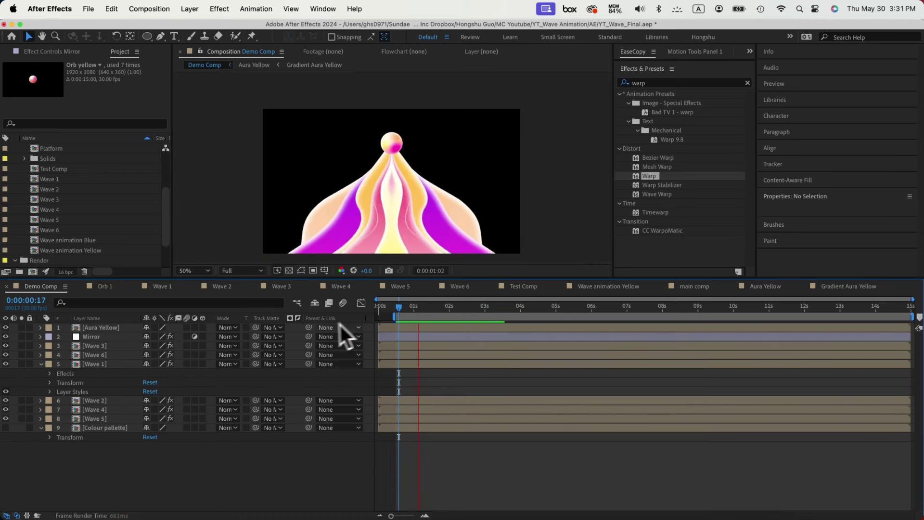
key("space")
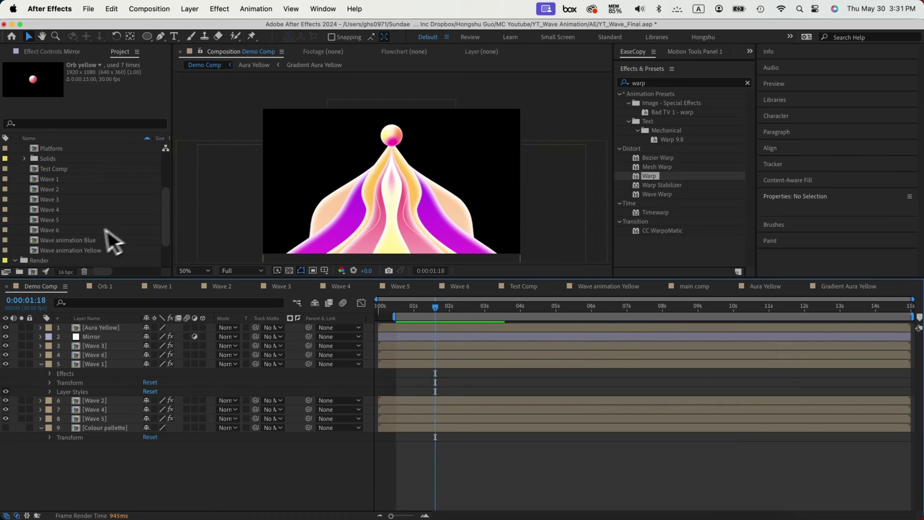
scroll(91, 230, "up", 3)
left_click(60, 200)
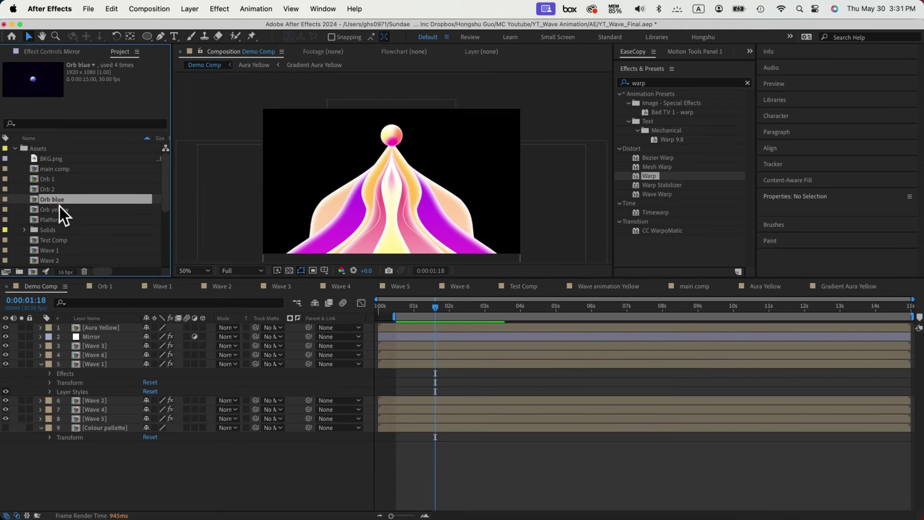
left_click(59, 210, "shift")
left_click_drag(96, 312, 103, 325)
key("s")
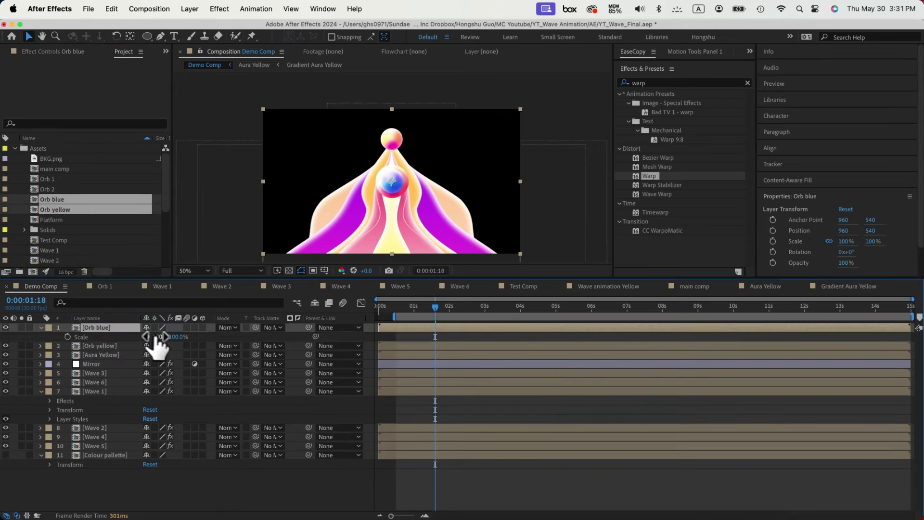
left_click_drag(164, 336, 169, 336)
Step: Move the yellow orb to the lower right of the composition
left_click(126, 346)
key("s")
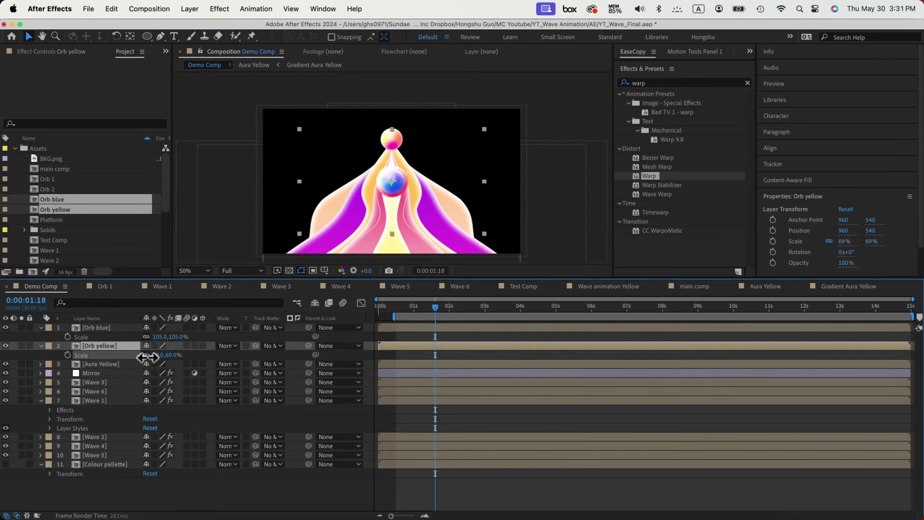
left_click(429, 430)
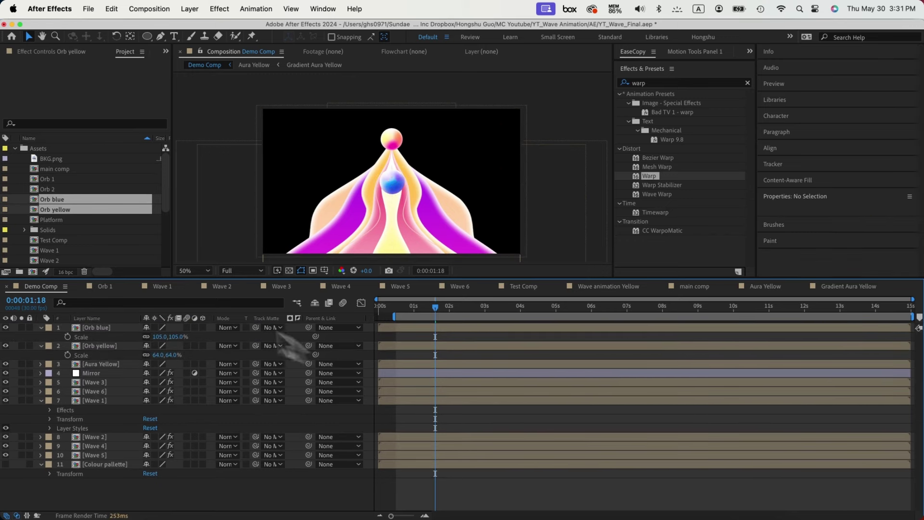
left_click(106, 345)
left_click(103, 328, "shift")
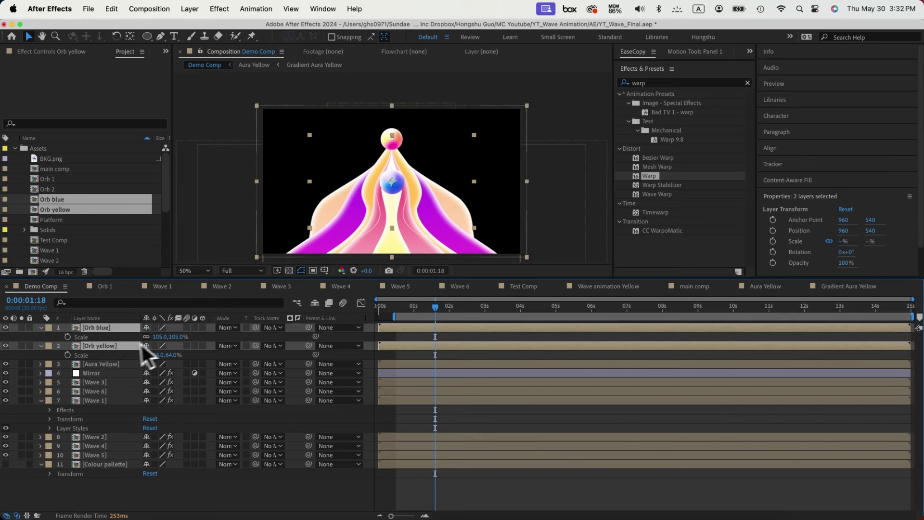
left_click_drag(391, 202, 397, 202)
key("super+z")
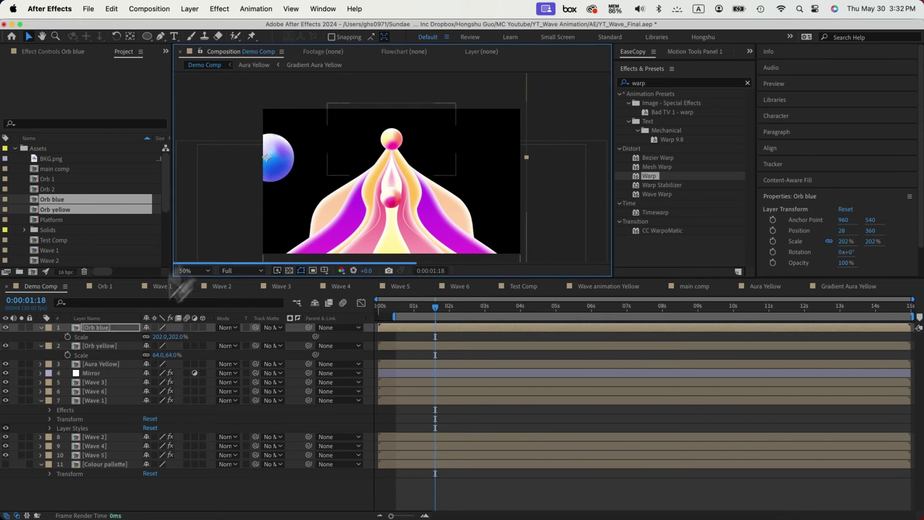
left_click(101, 347)
left_click_drag(410, 200, 515, 223)
Step: Duplicate the blue and yellow orbs, placing the blue copy inside the frame
key("super+d")
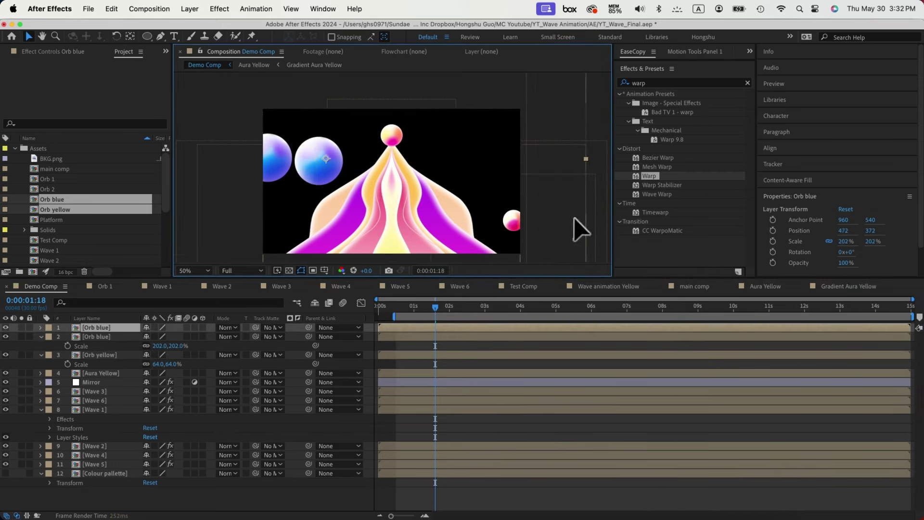
left_click_drag(134, 334, 470, 169)
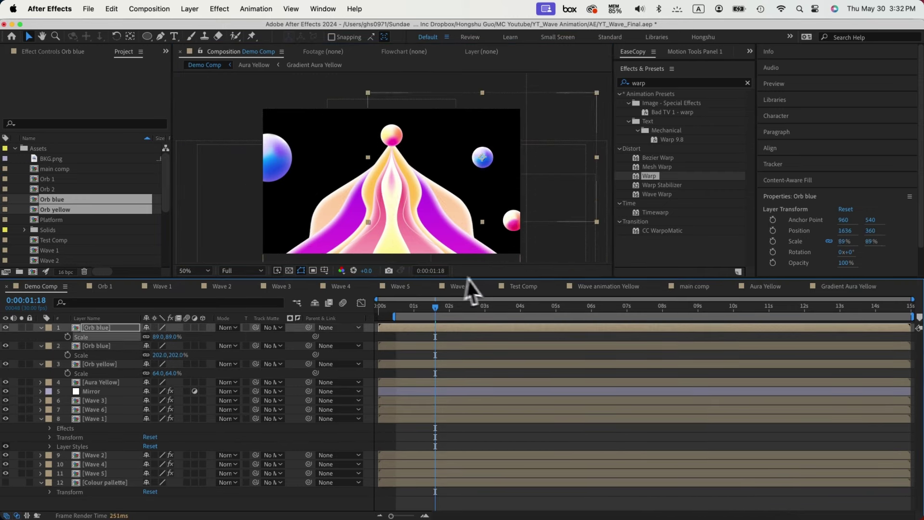
left_click(123, 364)
key("super+z")
key("super+d")
key("s")
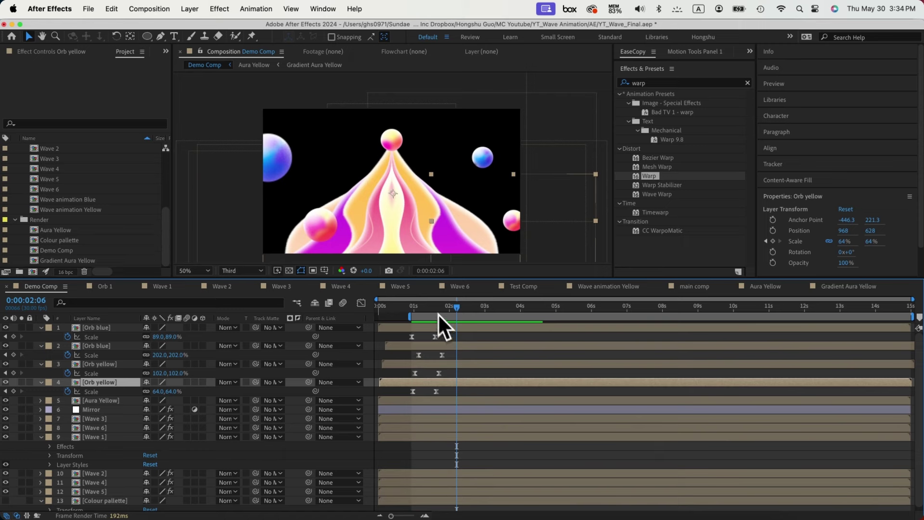
left_click(413, 308)
Step: Trim all layers to start at 0:00:00:28 and delete the Colour pallete layer
left_click(412, 314)
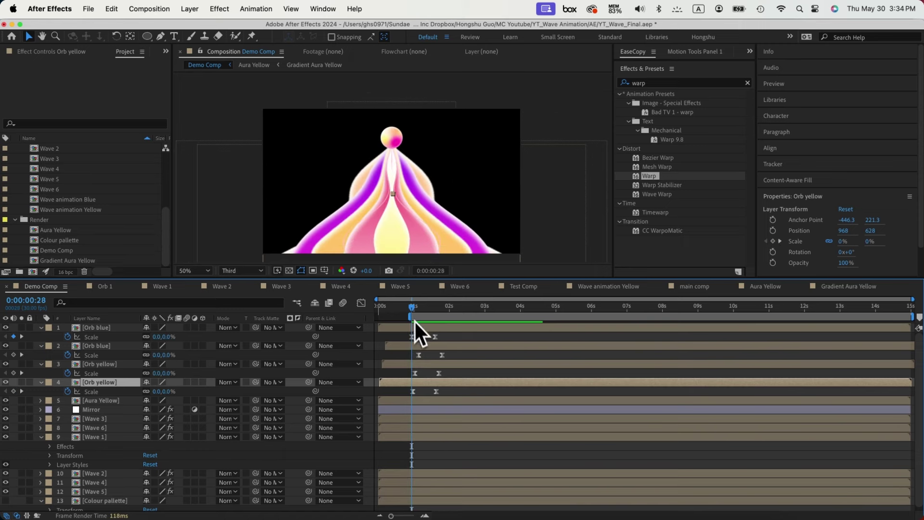
left_click(418, 326)
scroll(442, 388, "down", 1)
key("super+a")
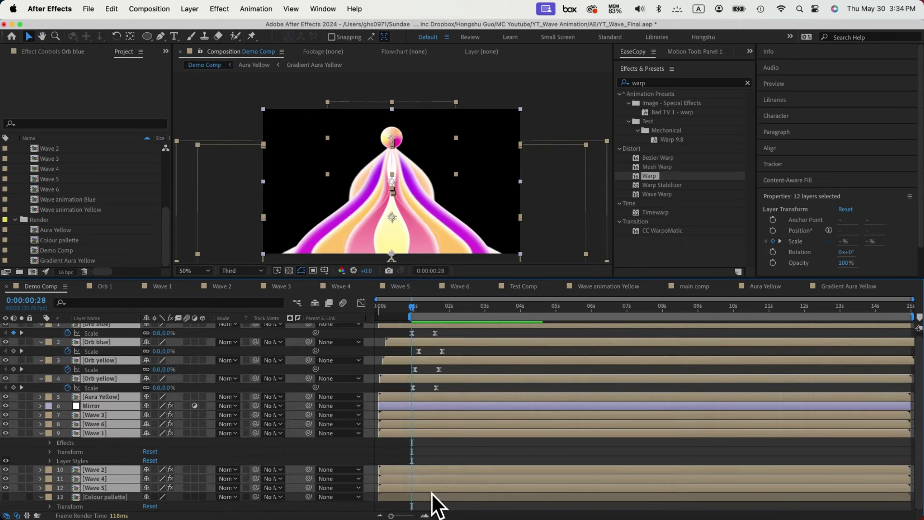
key("alt+bracketleft")
left_click(86, 496)
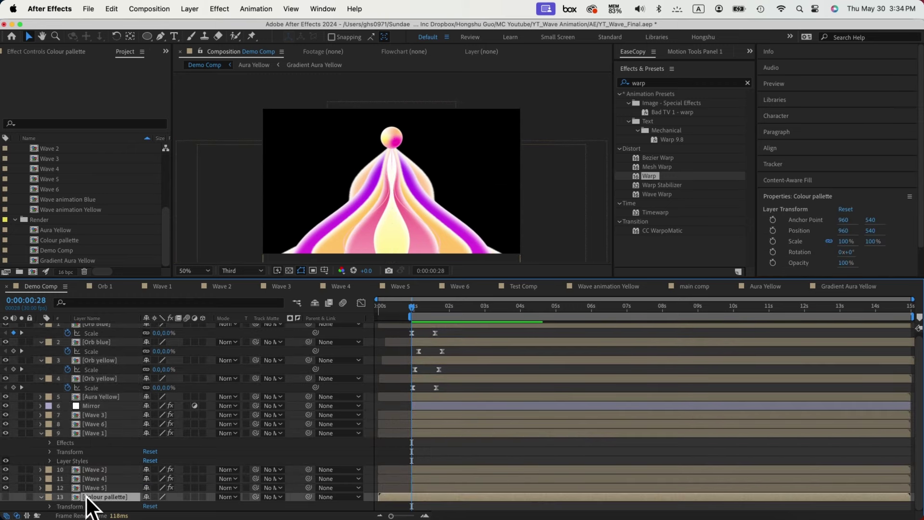
key("BackSpace")
Step: Paste main comp's intro layers, Shape Layer 4 through Platform, into Demo Comp and preview
scroll(102, 253, "up", 6)
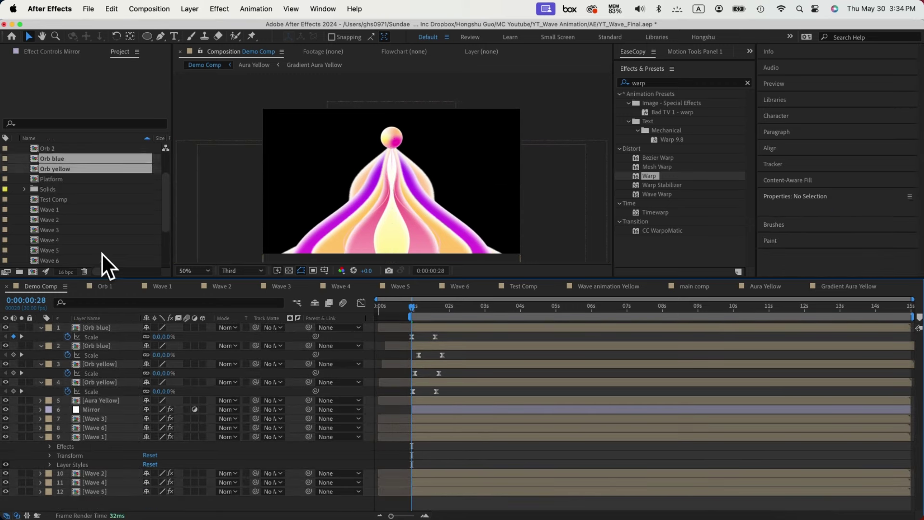
double_click(73, 172)
scroll(420, 367, "up", 5)
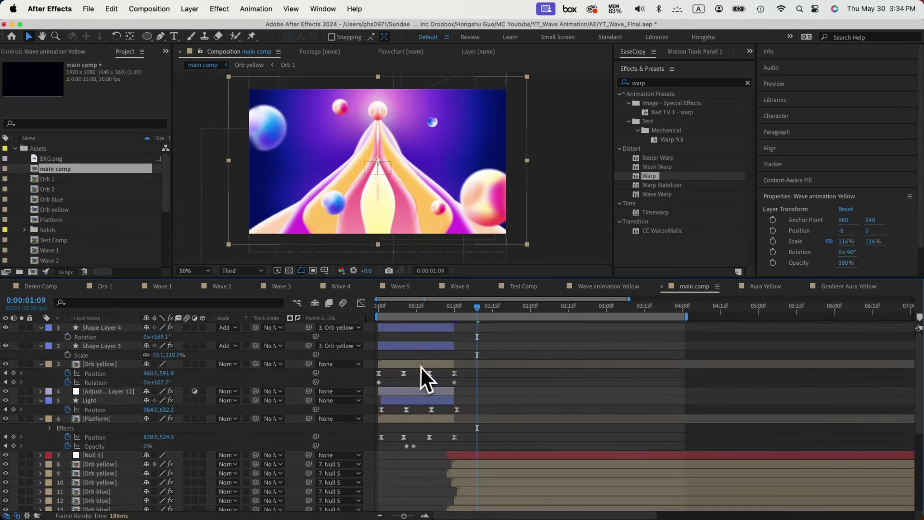
left_click_drag(393, 308, 408, 311)
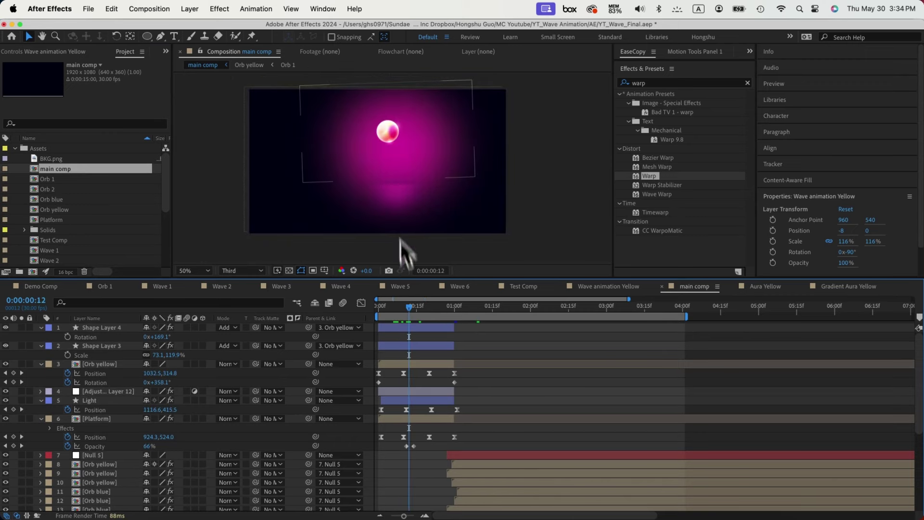
left_click(430, 331)
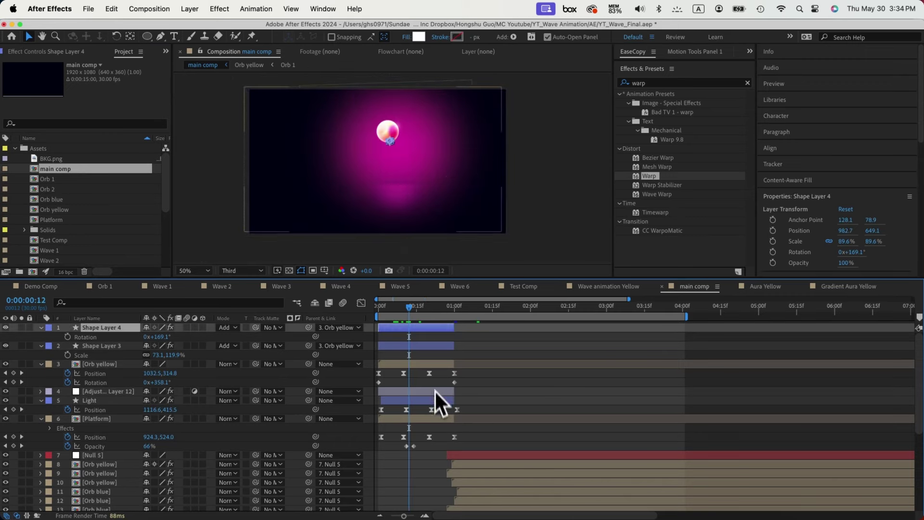
left_click(429, 400, "shift")
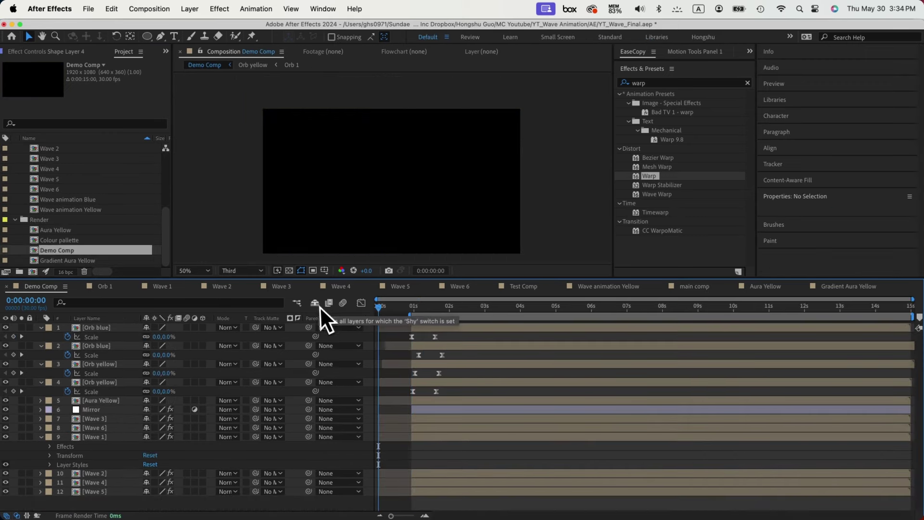
key("super+v")
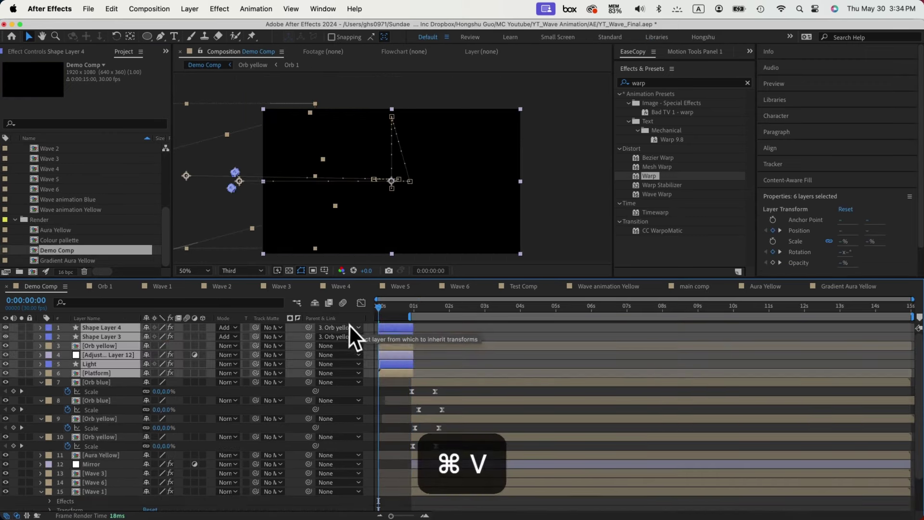
key("super+a")
key("space")
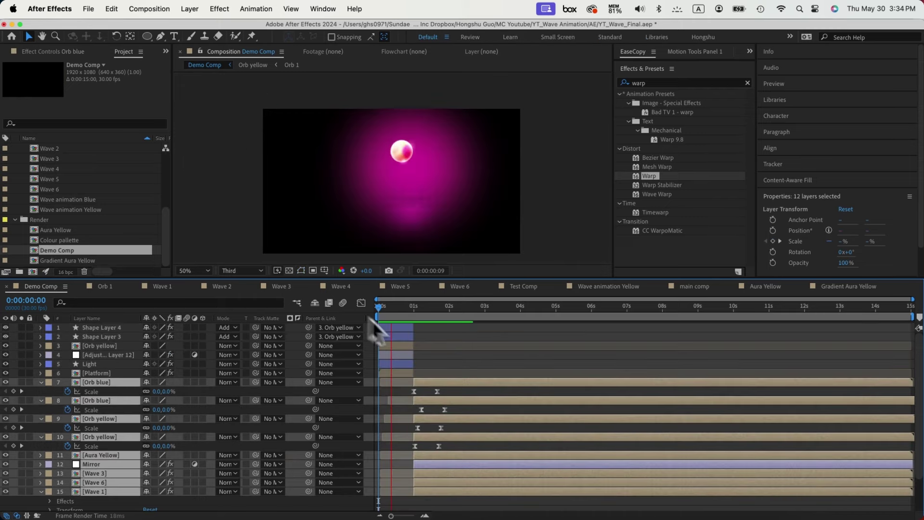
Step: Add BKG.png to the composition as the bottom layer
left_click(464, 357)
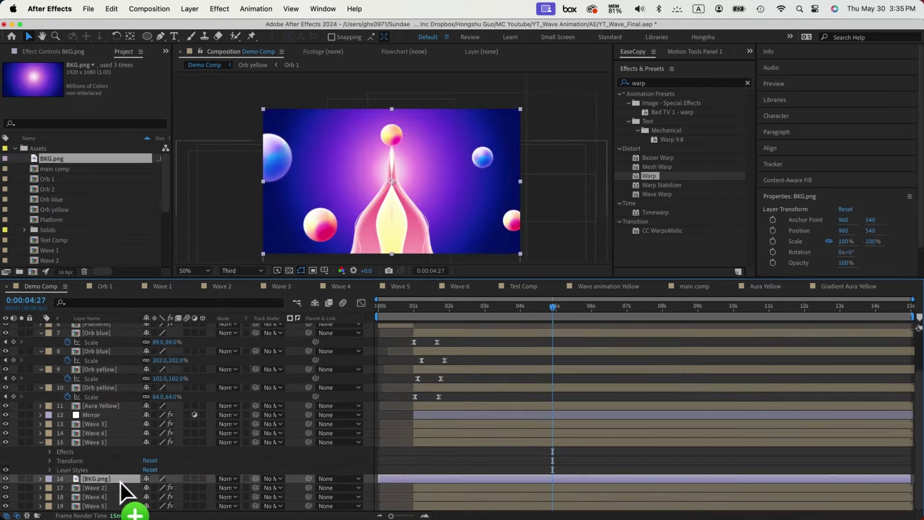
left_click_drag(120, 481, 106, 487)
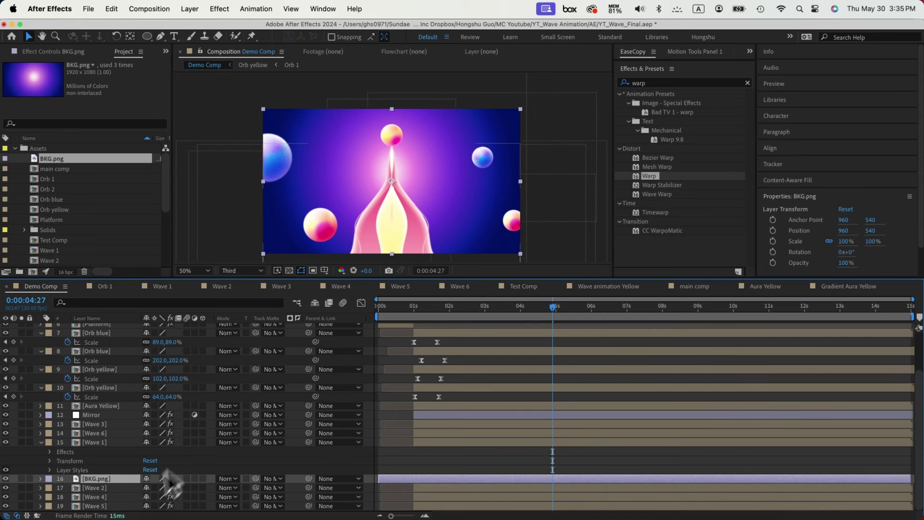
left_click_drag(106, 486, 107, 509)
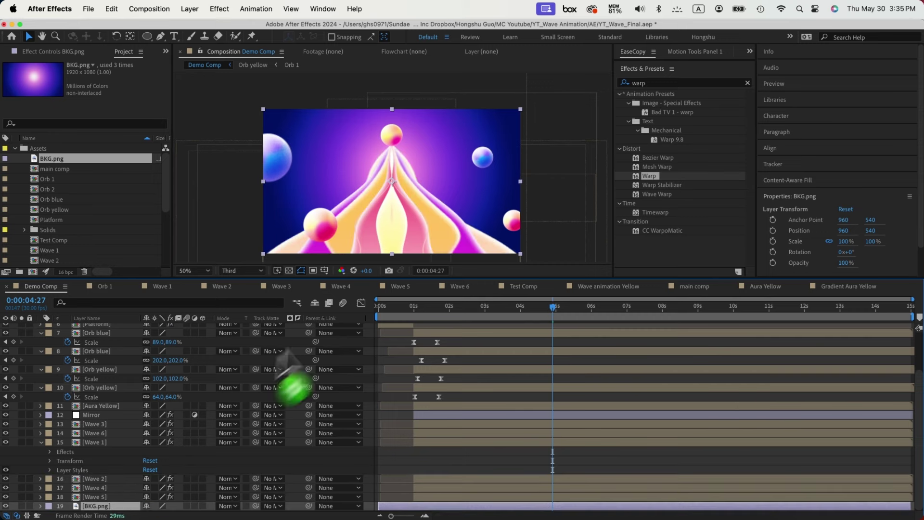
Step: Pre-compose the wave, orb and Mirror layers into 'Scene 2', trimmed to the current time
left_click(96, 497, "shift")
key("super+shift+c")
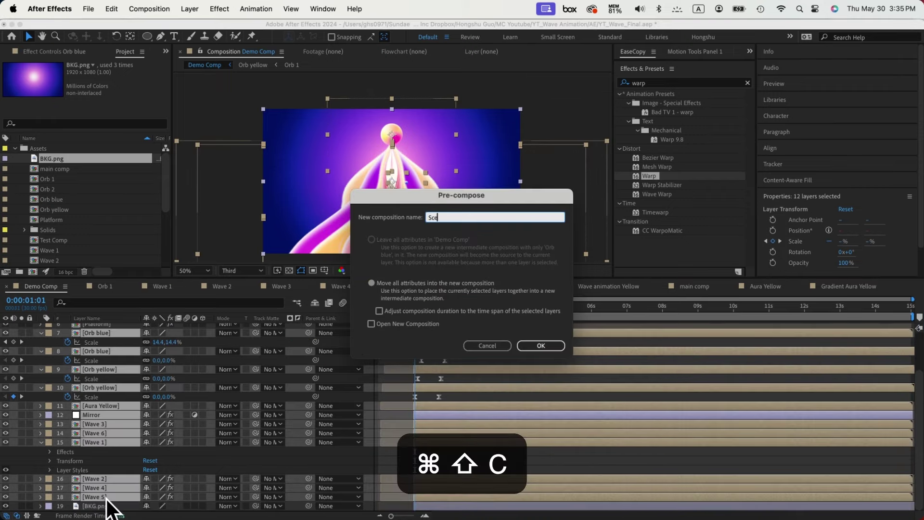
type("Scene 2")
key("Return")
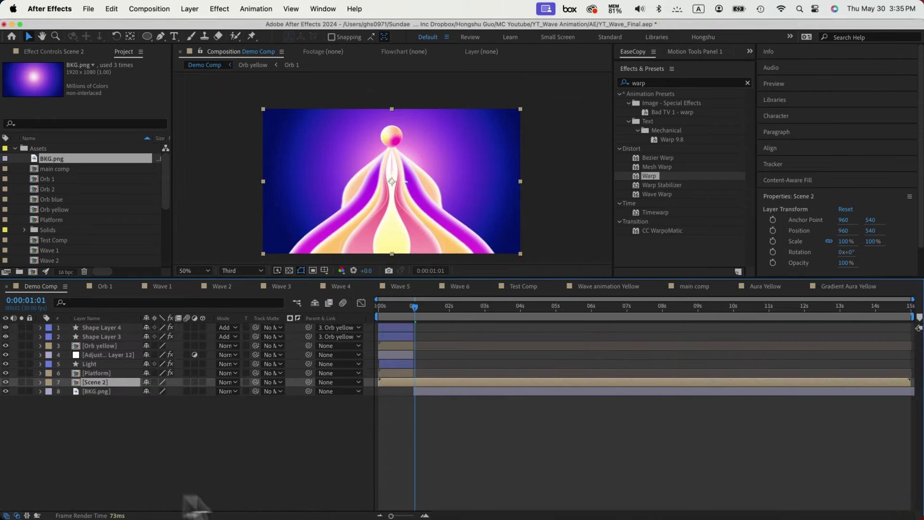
key("alt+bracketleft")
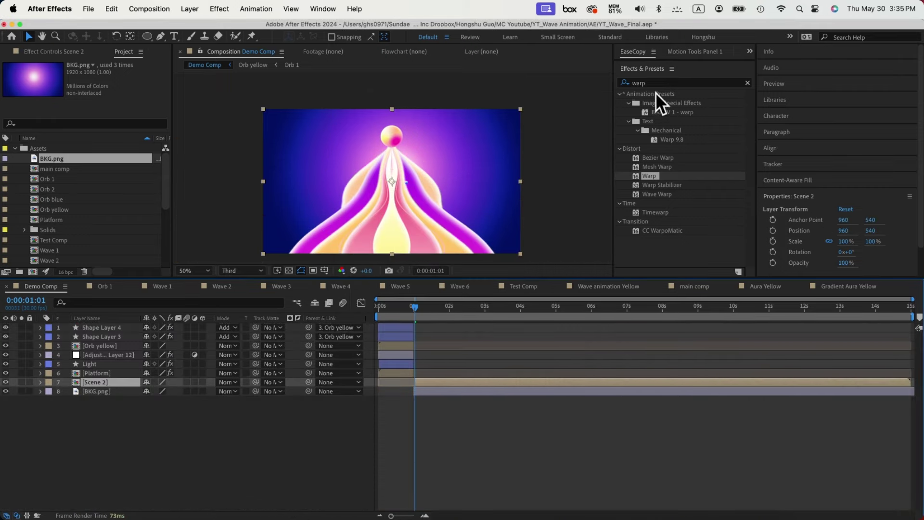
Step: Apply Curves to Scene 2, pulling shadows and midtones down for richer contrast
key("super+5")
type("curve")
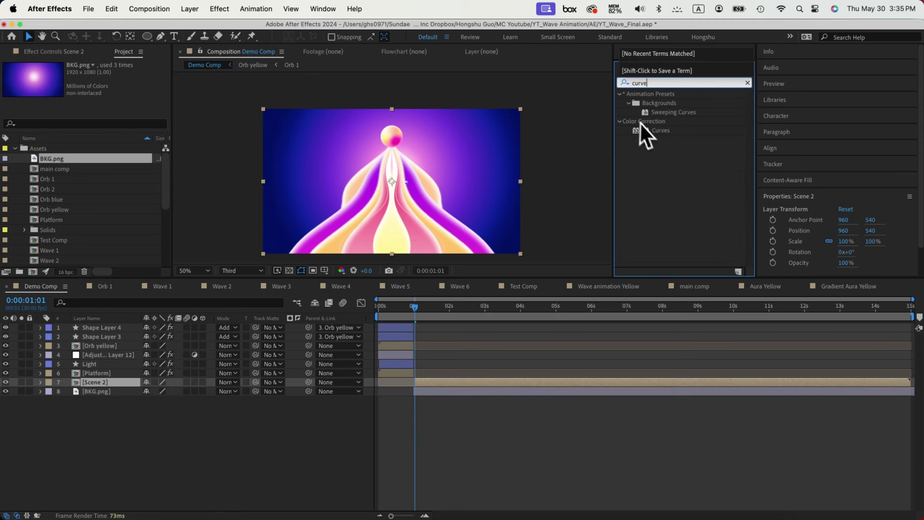
double_click(657, 131)
left_click_drag(111, 161, 123, 158)
key("super+z")
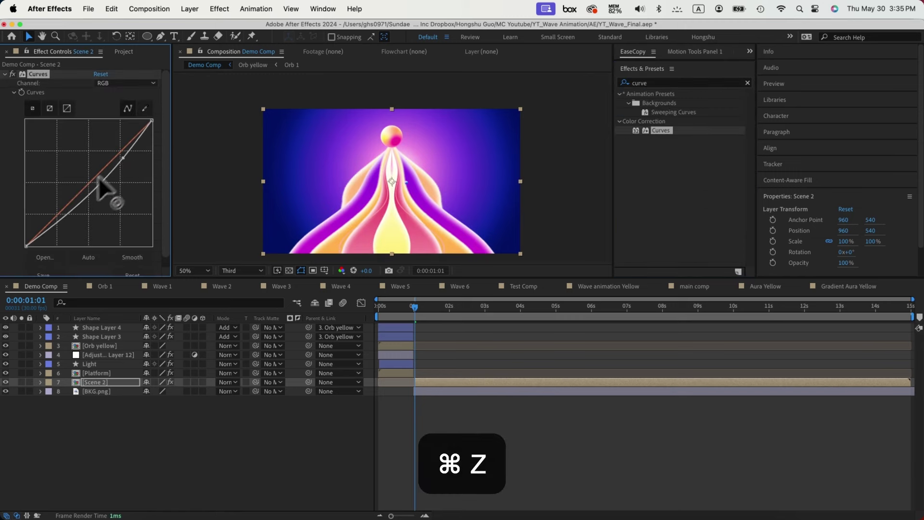
left_click_drag(42, 237, 39, 241)
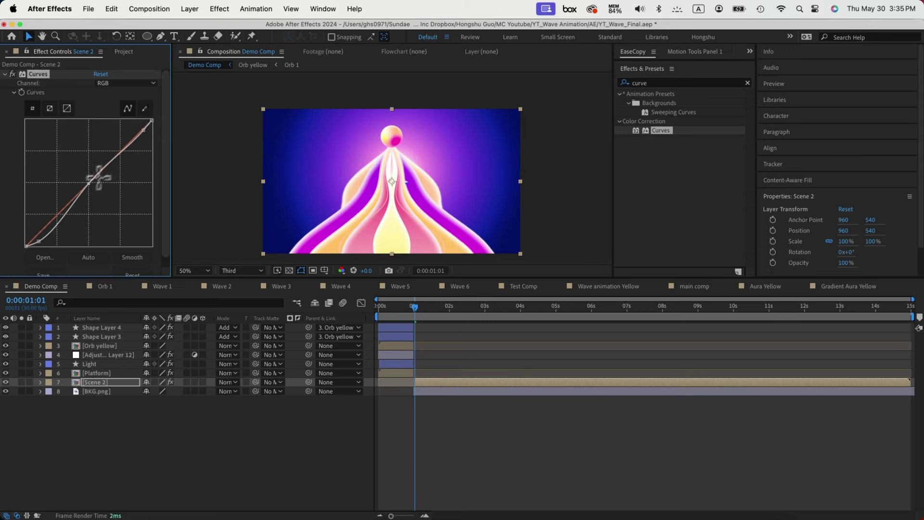
left_click_drag(99, 178, 89, 189)
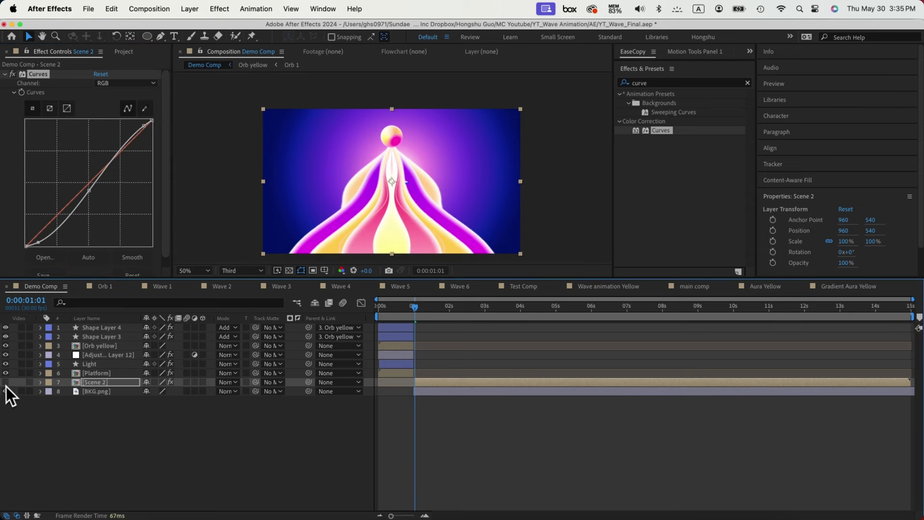